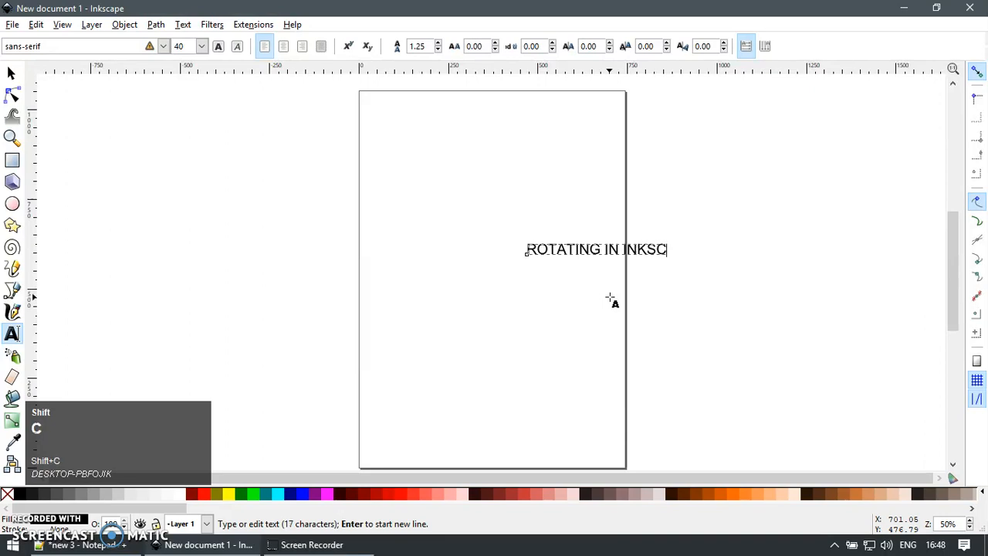
- Move the "ROTATING IN INKSCAPE" text off the page to its right and place a duplicate of it further right on the same line
{"action": "key", "text": "F1"}
{"action": "left_click_drag", "start_coordinate": [658, 296], "coordinate": [515, 326]}
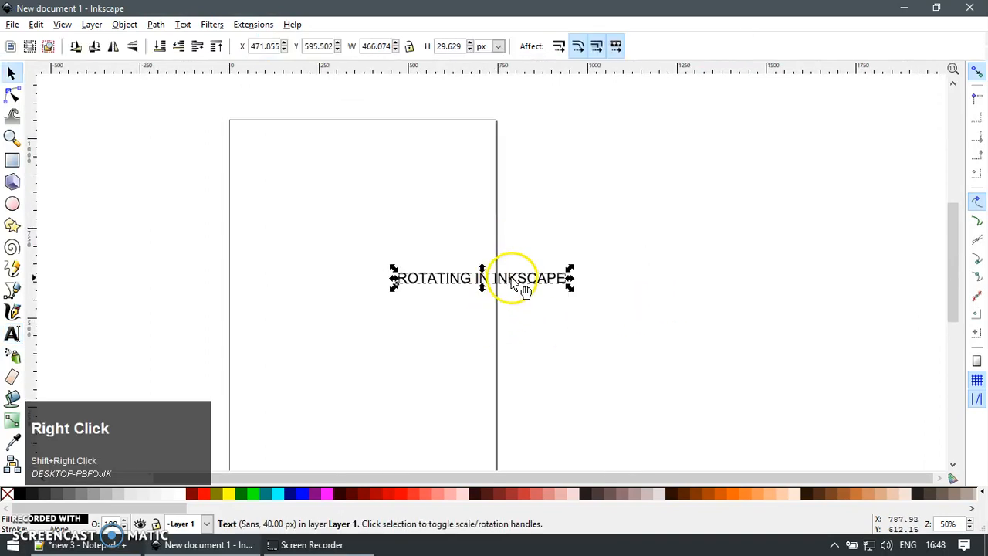
{"action": "left_click_drag", "start_coordinate": [519, 278], "coordinate": [644, 167]}
{"action": "key", "text": "ctrl+d"}
{"action": "left_click_drag", "start_coordinate": [645, 228], "coordinate": [537, 279]}
{"action": "left_click_drag", "start_coordinate": [557, 224], "coordinate": [758, 210]}
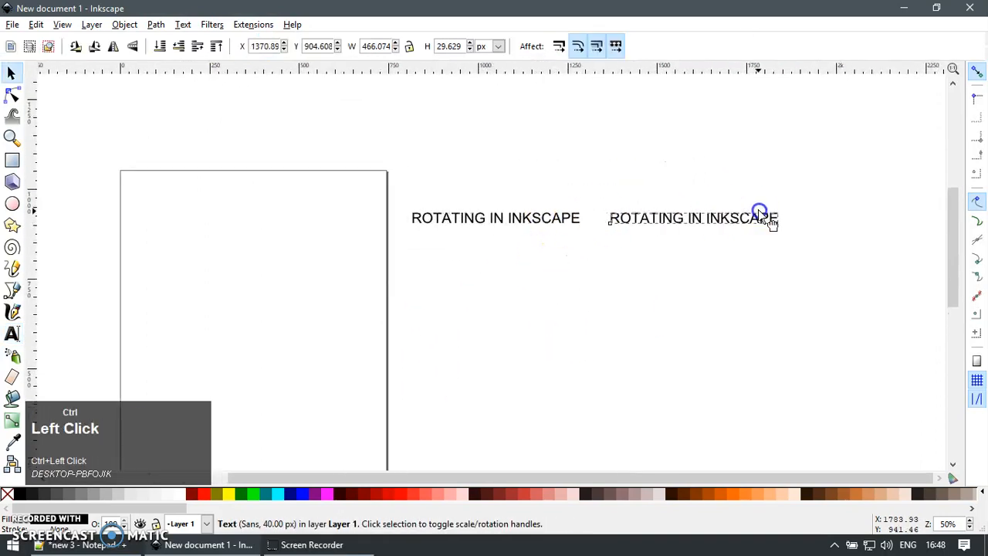
- Change the duplicated title to read "CROPPING IN INKSCAPE"
{"action": "key", "text": "t"}
{"action": "left_click", "coordinate": [686, 218]}
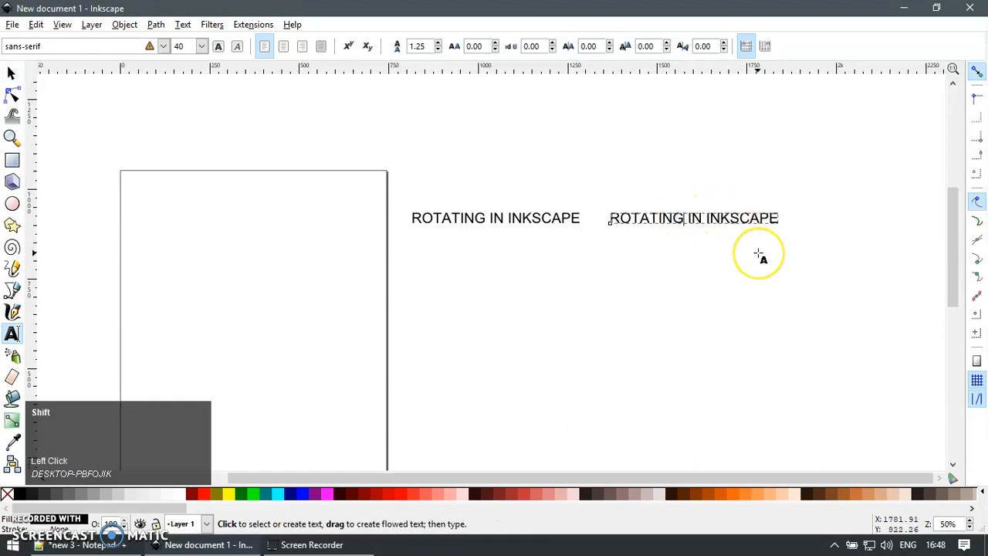
{"action": "key", "text": "shift+Home"}
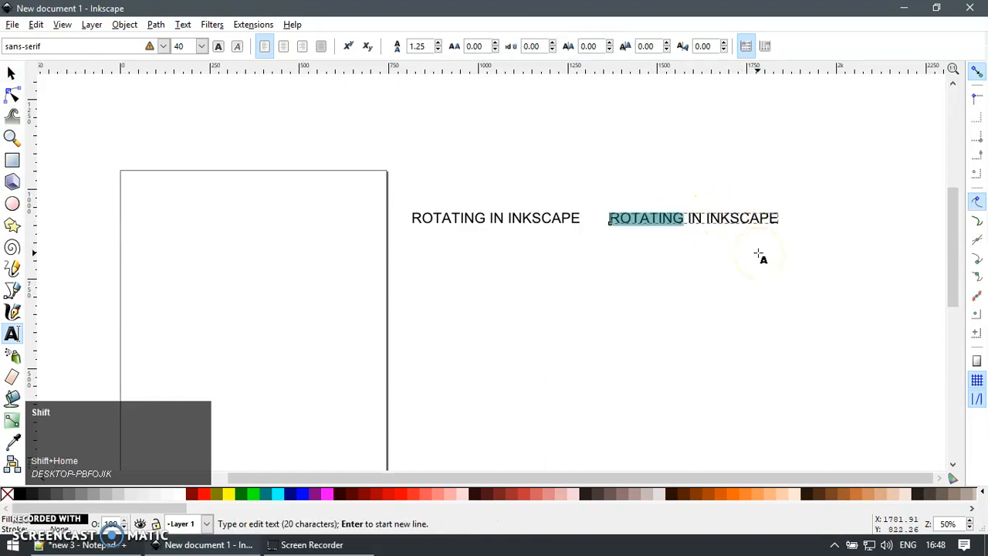
{"action": "type", "text": "CROP"}
{"action": "type", "text": "PING"}
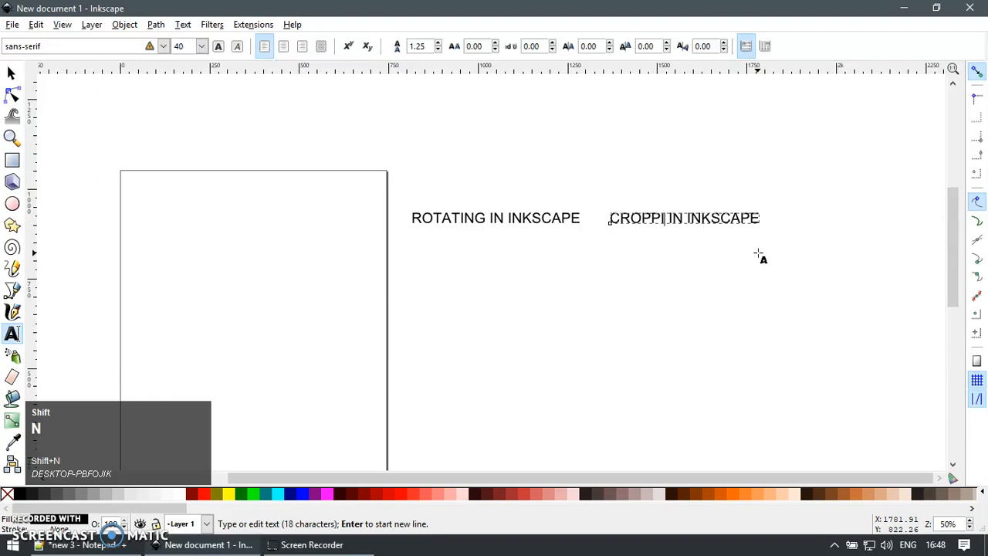
{"action": "key", "text": "F1"}
- Duplicate the "ROTATING IN INKSCAPE" title and place the copy directly below the original
{"action": "key", "text": "z"}
{"action": "left_click_drag", "start_coordinate": [324, 186], "coordinate": [610, 301]}
{"action": "key", "text": "F1"}
{"action": "right_click", "coordinate": [450, 319], "text": "shift"}
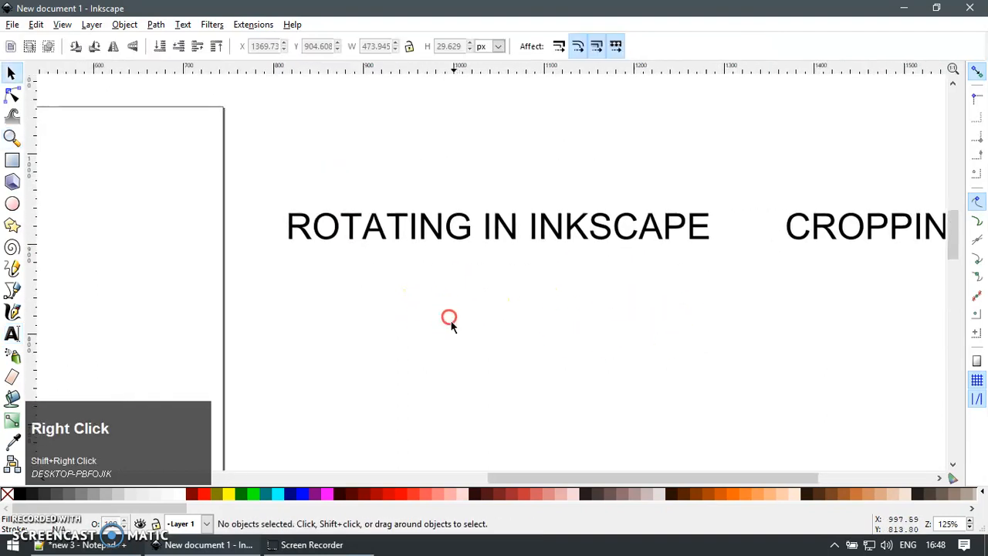
{"action": "left_click", "coordinate": [571, 231]}
{"action": "key", "text": "ctrl+d"}
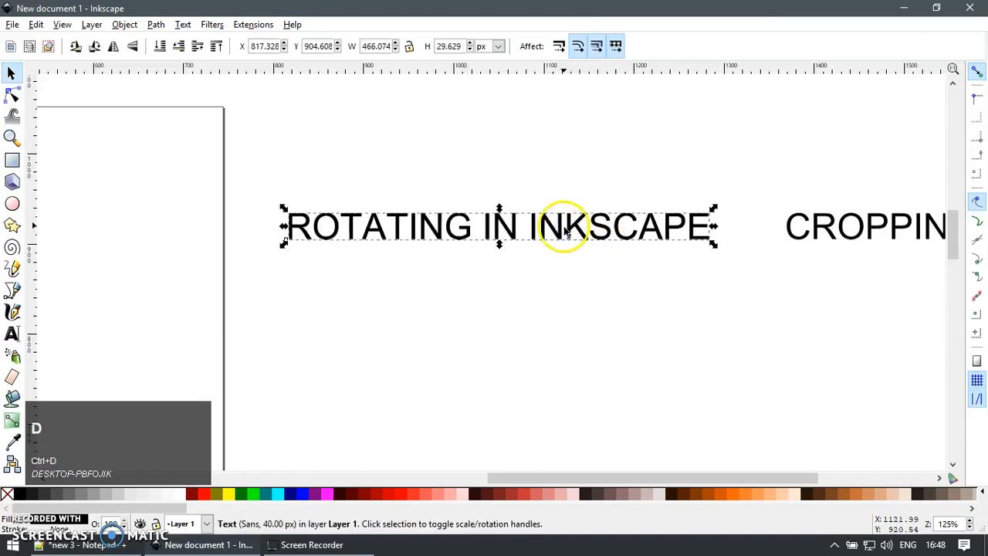
{"action": "left_click_drag", "start_coordinate": [563, 224], "coordinate": [569, 282]}
- Replace the text of the copy below the title with "3 ways to rotate the object(s):"
{"action": "key", "text": "t"}
{"action": "key", "text": "ctrl+a"}
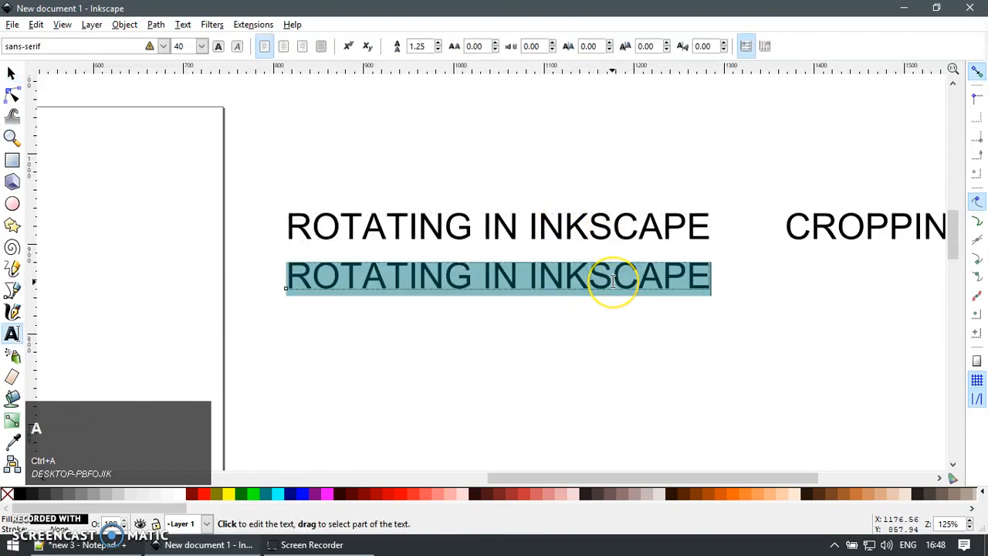
{"action": "type", "text": "3"}
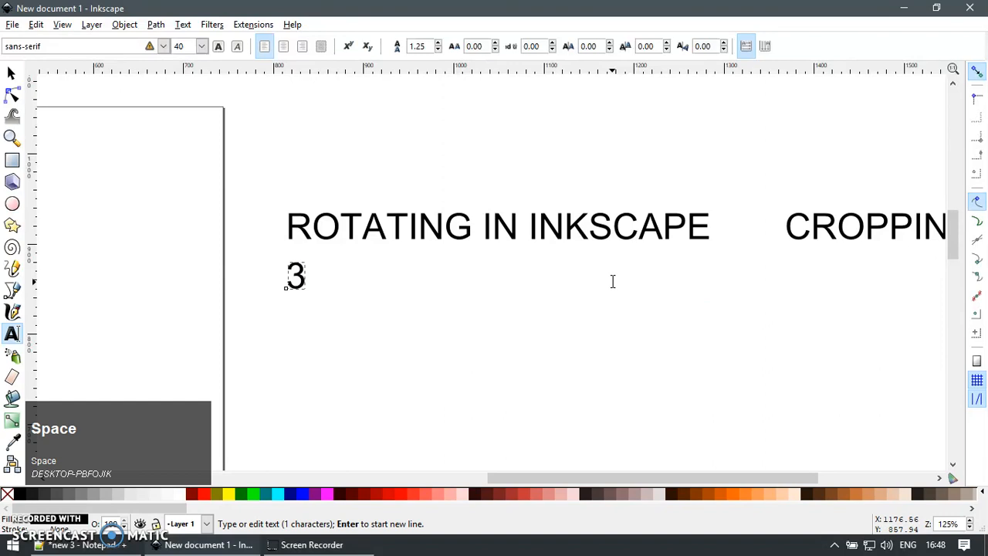
{"action": "type", "text": " ways to rotate the bo"}
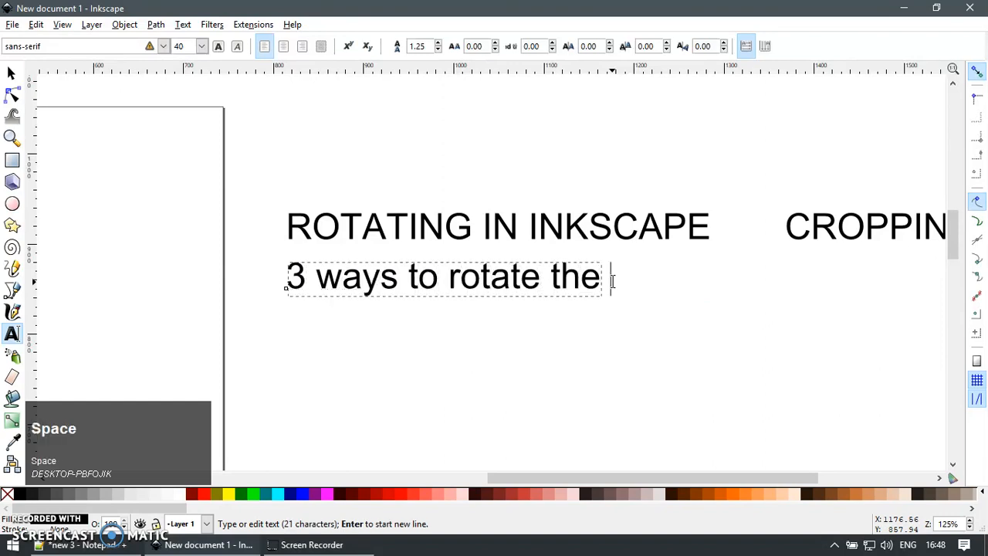
{"action": "key", "text": "BackSpace"}
{"action": "key", "text": "BackSpace"}
{"action": "type", "text": "object"}
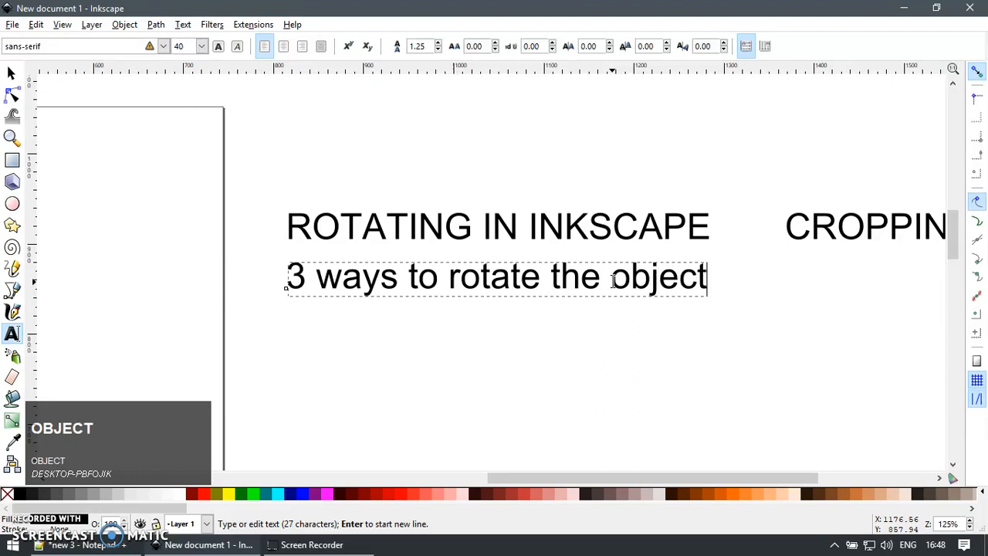
{"action": "type", "text": "s"}
{"action": "key", "text": "BackSpace"}
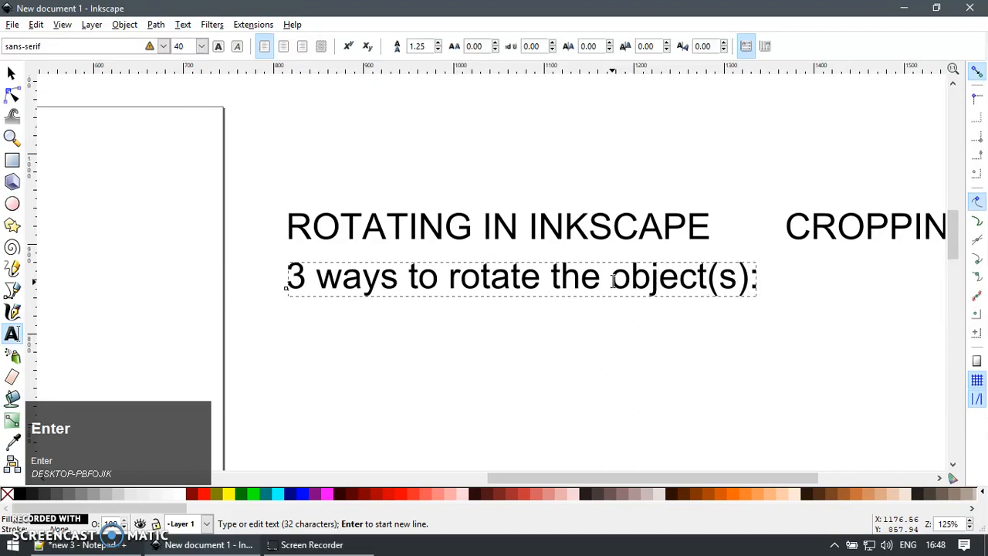
- Add the list lines "- using the mouse" and "- using the keyboard" under the heading line
{"action": "type", "text": "- by"}
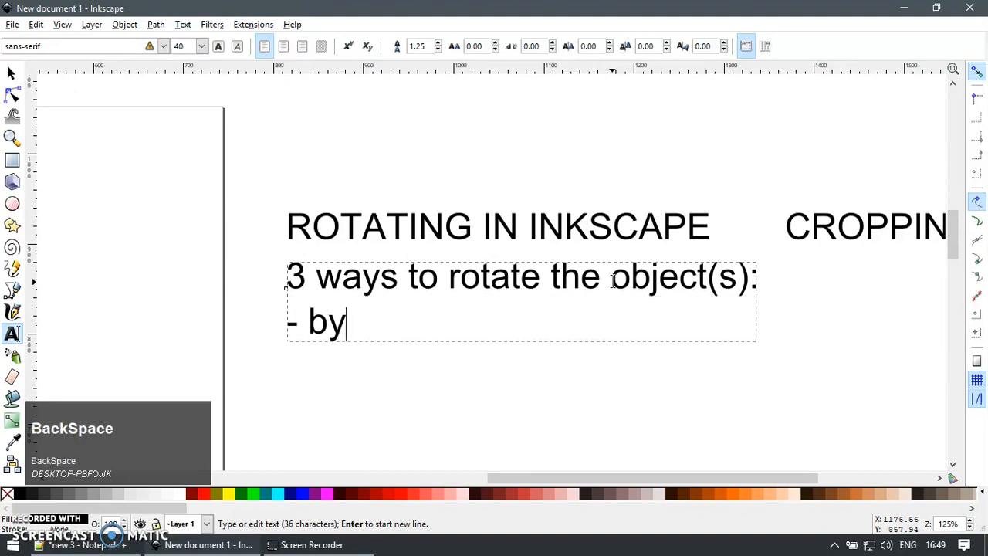
{"action": "type", "text": "using the mouse"}
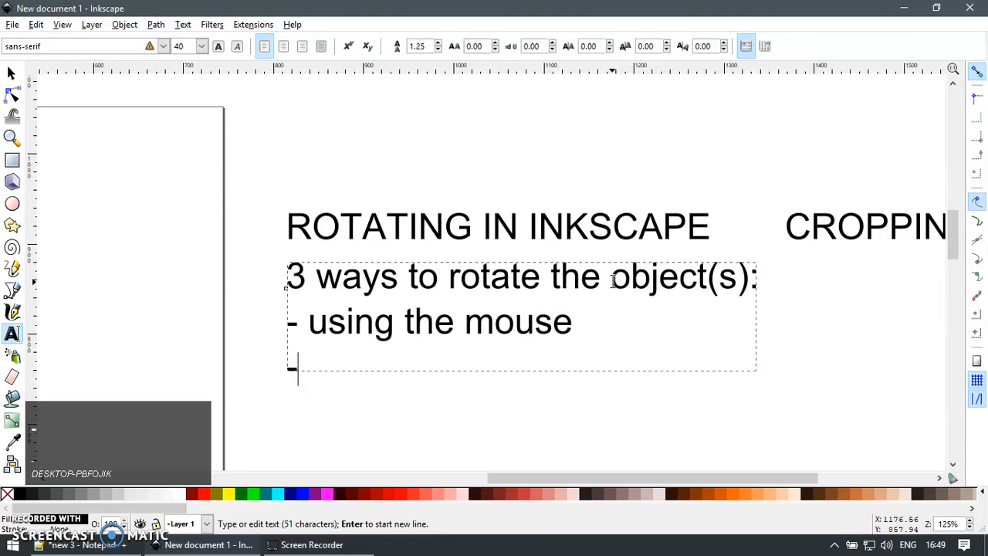
{"action": "type", "text": "board"}
{"action": "key", "text": "Return"}
- Add a third list line reading "- using the transformation panel" and finish editing the text
{"action": "type", "text": "- using the"}
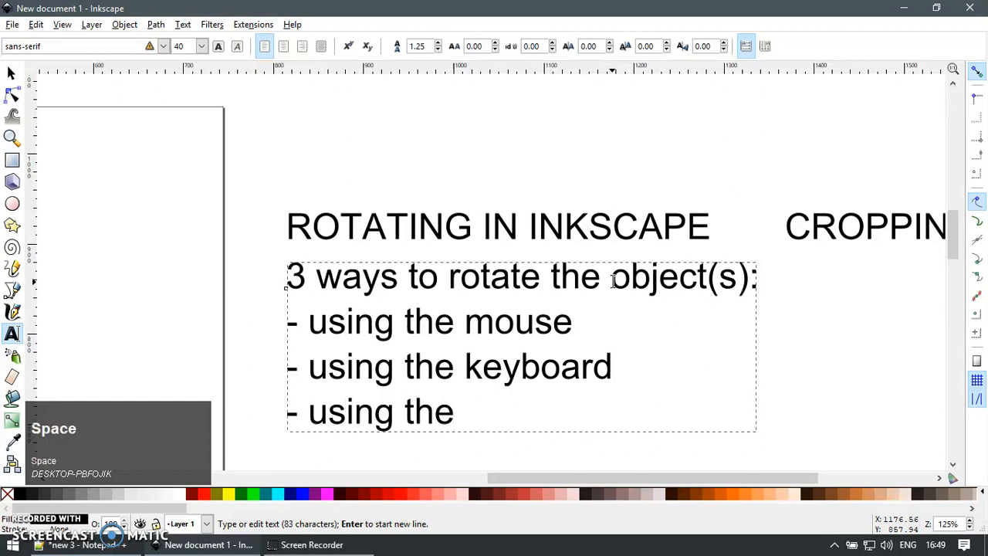
{"action": "type", "text": " rot"}
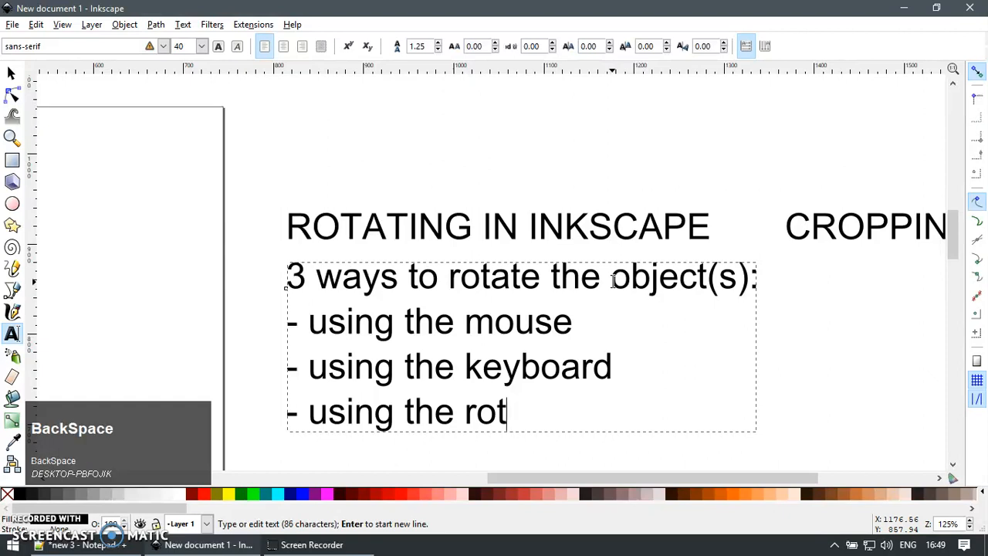
{"action": "type", "text": "atr"}
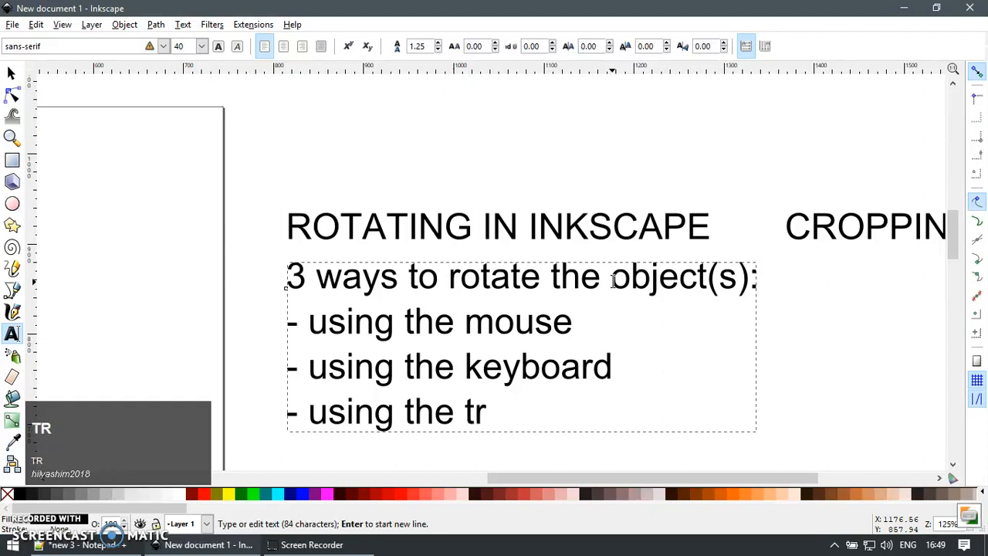
{"action": "type", "text": "ansfom"}
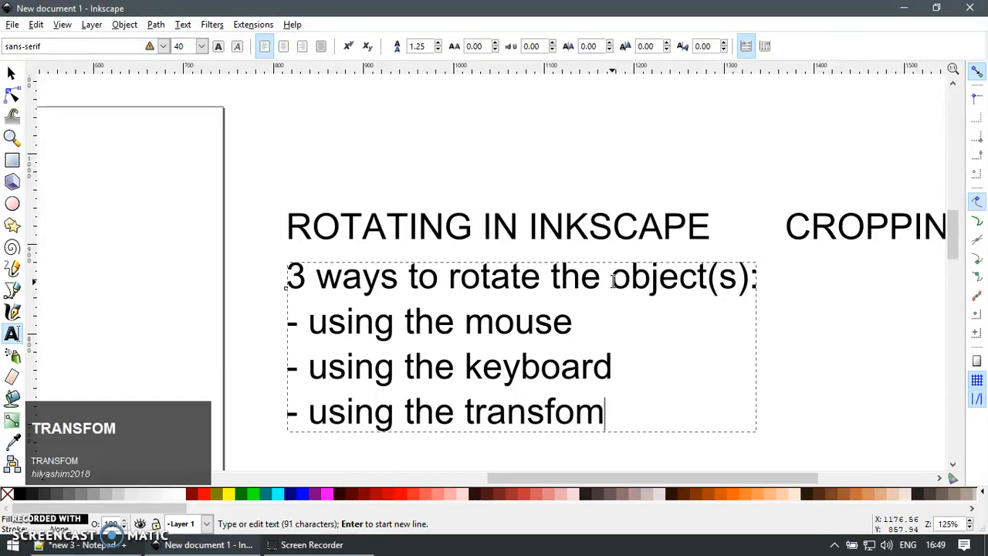
{"action": "key", "text": "BackSpace"}
{"action": "key", "text": "BackSpace"}
{"action": "type", "text": "ormation panel"}
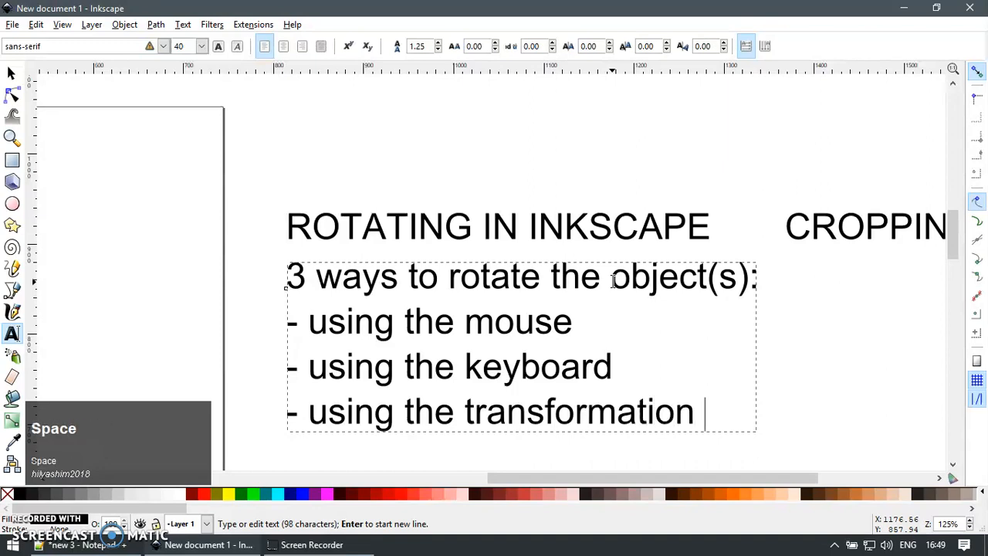
{"action": "key", "text": "F1"}
- Move the "CROPPING IN INKSCAPE" title horizontally away from the list to an X position of about 1598 px
{"action": "scroll", "coordinate": [556, 225], "scroll_direction": "down", "scroll_amount": 2}
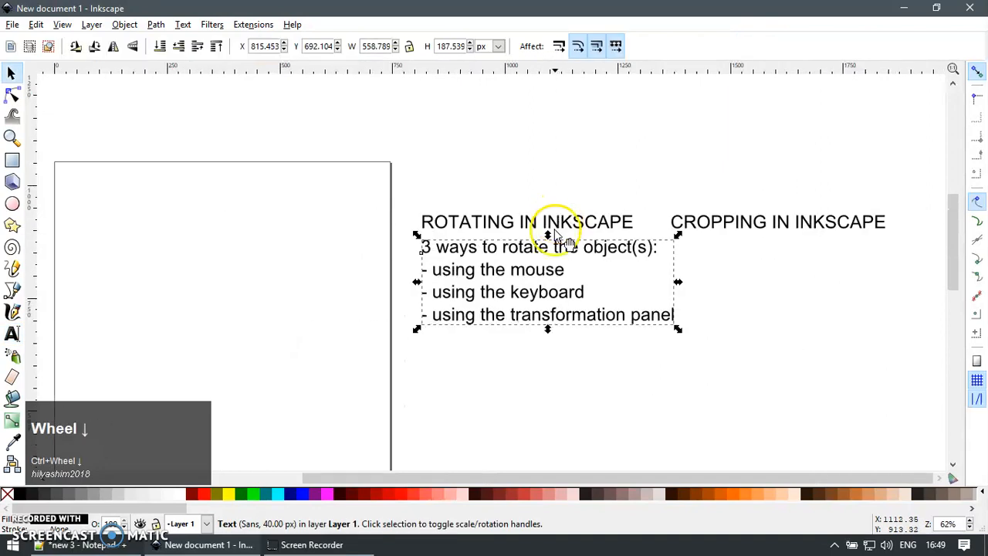
{"action": "left_click_drag", "start_coordinate": [645, 286], "coordinate": [483, 269]}
{"action": "left_click", "coordinate": [580, 235]}
{"action": "left_click", "coordinate": [679, 208]}
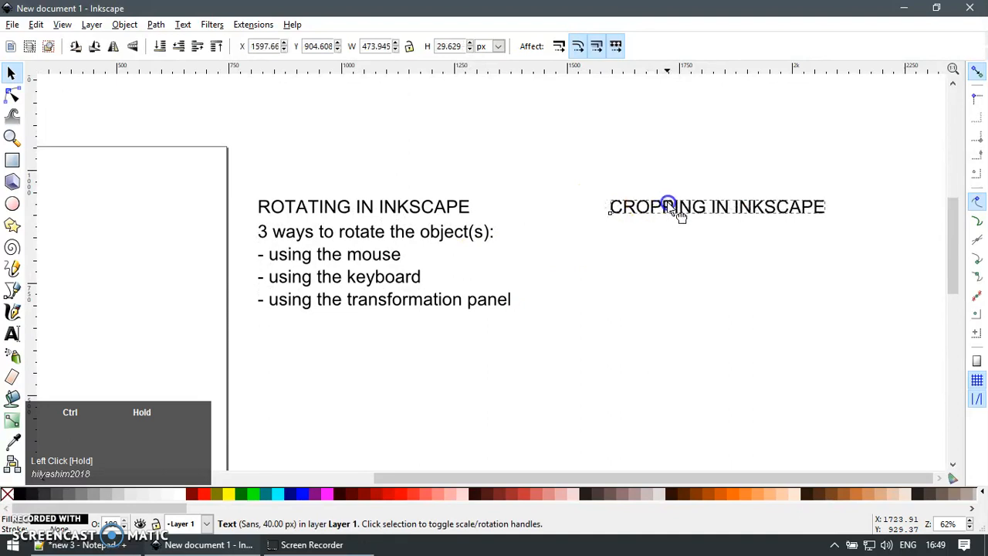
- Draw an ellipse of about 375 by 34 px over the "- using the keyboard" line, with no stroke and a red fill
{"action": "scroll", "coordinate": [419, 282], "scroll_direction": "up", "scroll_amount": 1}
{"action": "key", "text": "r"}
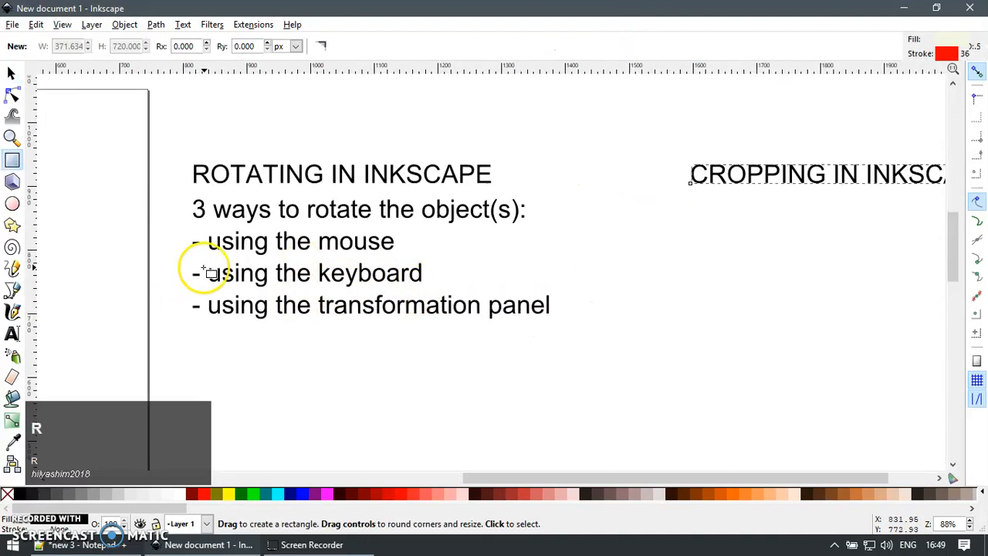
{"action": "key", "text": "e"}
{"action": "left_click_drag", "start_coordinate": [177, 253], "coordinate": [436, 291]}
{"action": "key", "text": "F1"}
{"action": "left_click", "coordinate": [154, 497]}
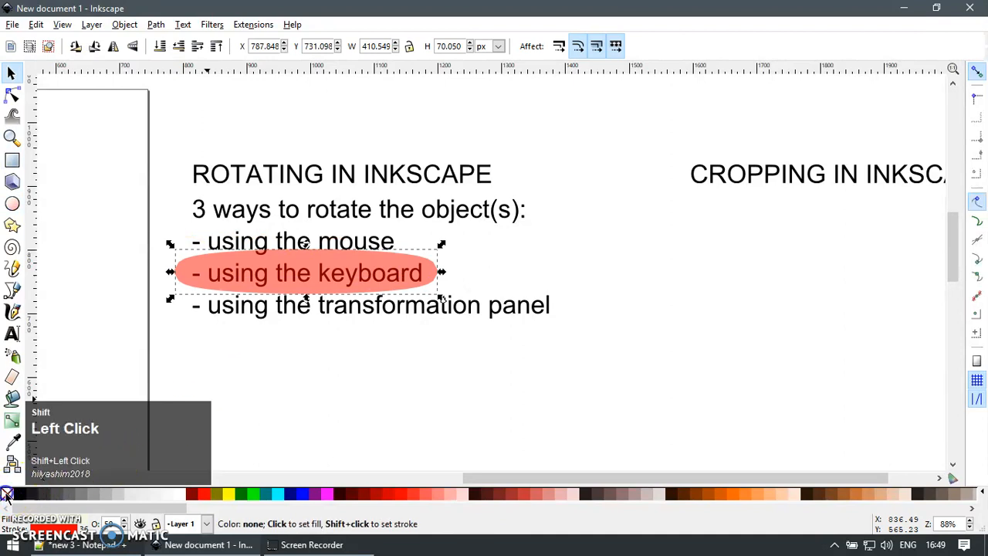
{"action": "left_click", "coordinate": [204, 496]}
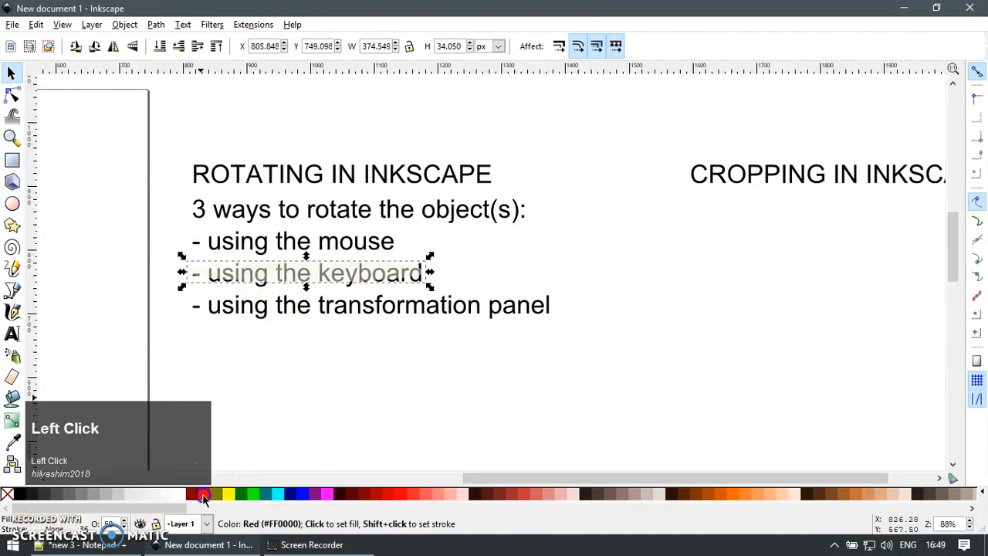
- Send the red ellipse behind the text and stretch it to about 52 px tall
{"action": "left_click_drag", "start_coordinate": [347, 273], "coordinate": [395, 293]}
{"action": "key", "text": "ctrl+z"}
{"action": "key", "text": "End"}
{"action": "scroll", "coordinate": [275, 302], "scroll_direction": "up", "scroll_amount": 5}
{"action": "left_click", "coordinate": [334, 283]}
{"action": "left_click_drag", "start_coordinate": [334, 282], "coordinate": [334, 285]}
{"action": "left_click_drag", "start_coordinate": [333, 214], "coordinate": [337, 204]}
{"action": "scroll", "coordinate": [425, 287], "scroll_direction": "down", "scroll_amount": 1}
{"action": "scroll", "coordinate": [391, 246], "scroll_direction": "up", "scroll_amount": 1}
{"action": "scroll", "coordinate": [391, 247], "scroll_direction": "up", "scroll_amount": 3}
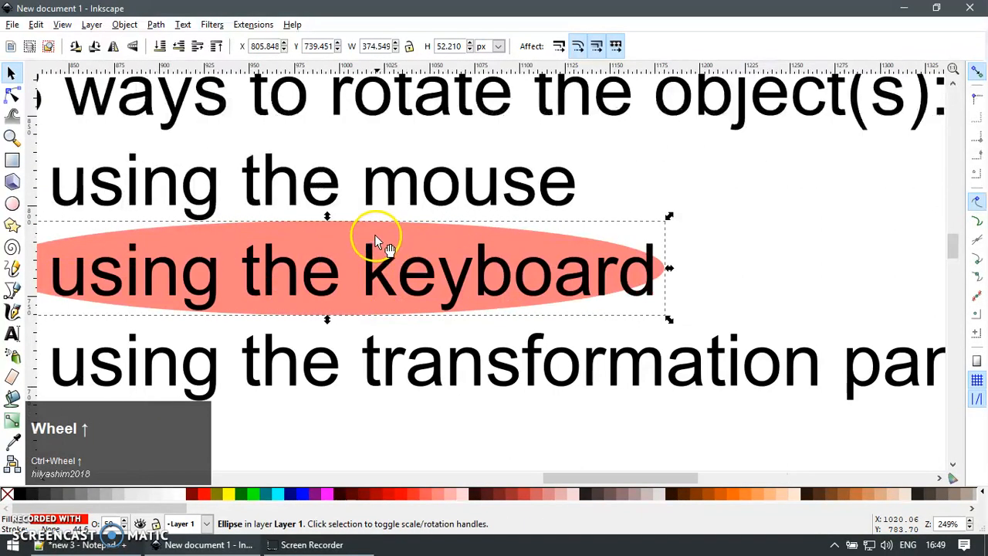
{"action": "left_click_drag", "start_coordinate": [374, 235], "coordinate": [419, 232]}
{"action": "key", "text": "ctrl+z"}
- Shift the "CROPPING IN INKSCAPE" title further right along its line to an X position of about 1753 px
{"action": "scroll", "coordinate": [473, 268], "scroll_direction": "down", "scroll_amount": 1}
{"action": "scroll", "coordinate": [475, 292], "scroll_direction": "down", "scroll_amount": 2}
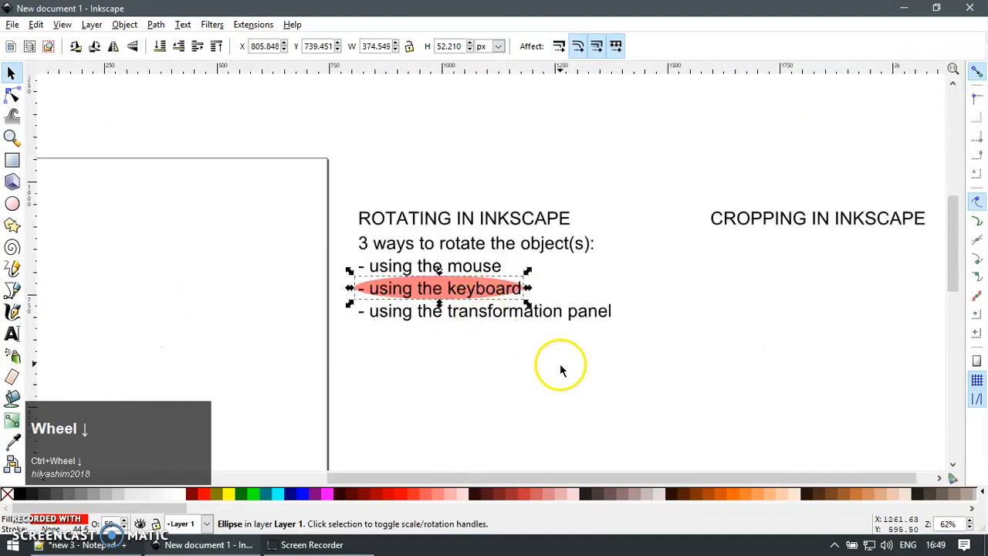
{"action": "left_click", "coordinate": [561, 367]}
{"action": "right_click", "coordinate": [628, 361], "text": "shift"}
{"action": "left_click", "coordinate": [629, 233], "text": "ctrl"}
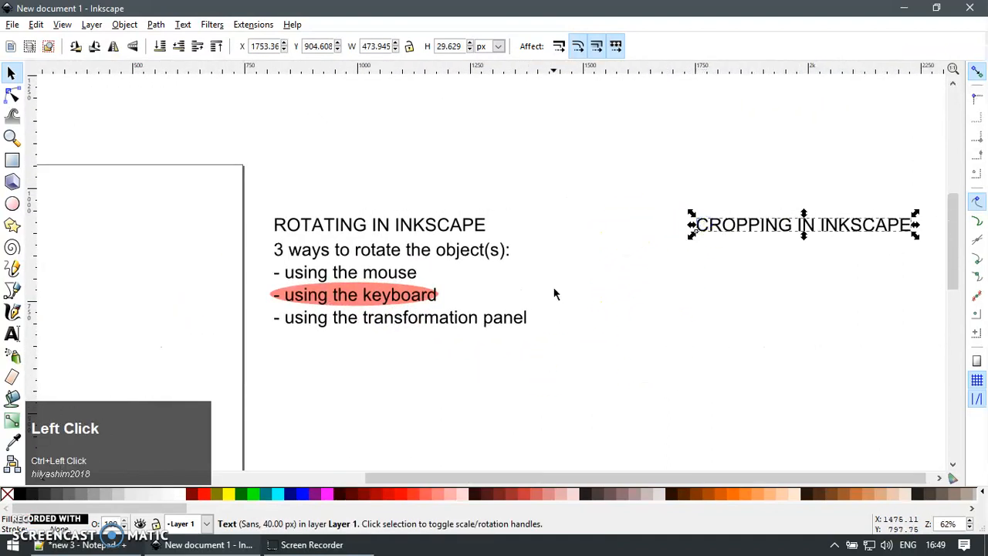
- Draw a tall, narrow rectangle of about 48 by 337 px between the list and the "CROPPING IN INKSCAPE" title
{"action": "scroll", "coordinate": [549, 278], "scroll_direction": "up", "scroll_amount": 1}
{"action": "key", "text": "r"}
{"action": "mouse_move", "coordinate": [558, 164]}
{"action": "left_mouse_down"}
{"action": "mouse_move", "coordinate": [584, 282]}
{"action": "mouse_move", "coordinate": [587, 379]}
{"action": "left_mouse_up"}
{"action": "key", "text": "F1"}
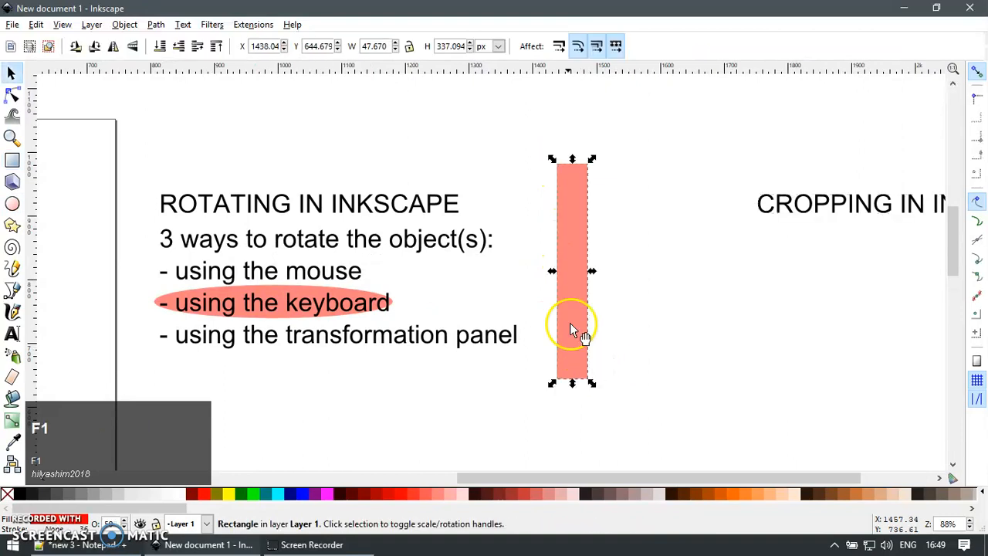
{"action": "left_click", "coordinate": [676, 358]}
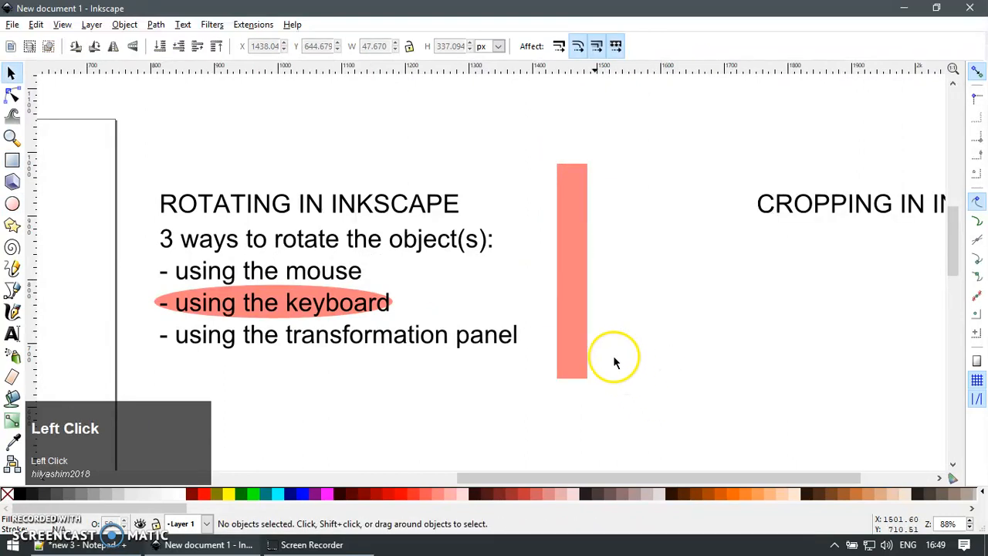
- Fill the tall rectangle with cyan and deselect it
{"action": "left_click", "coordinate": [580, 373]}
{"action": "left_click", "coordinate": [277, 494]}
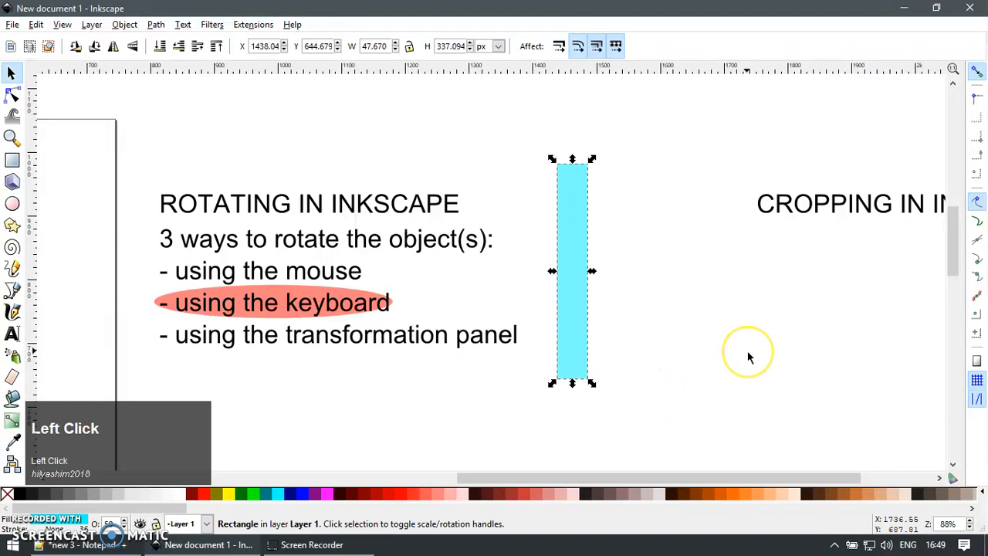
{"action": "left_click", "coordinate": [704, 431]}
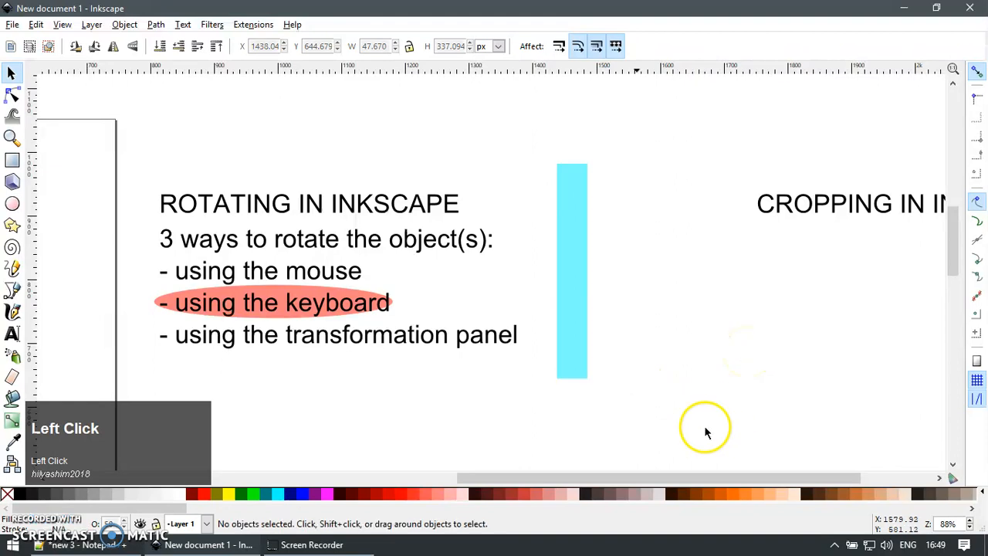
- Select the cyan rectangle and bring up its rotation handles
{"action": "left_click", "coordinate": [574, 279]}
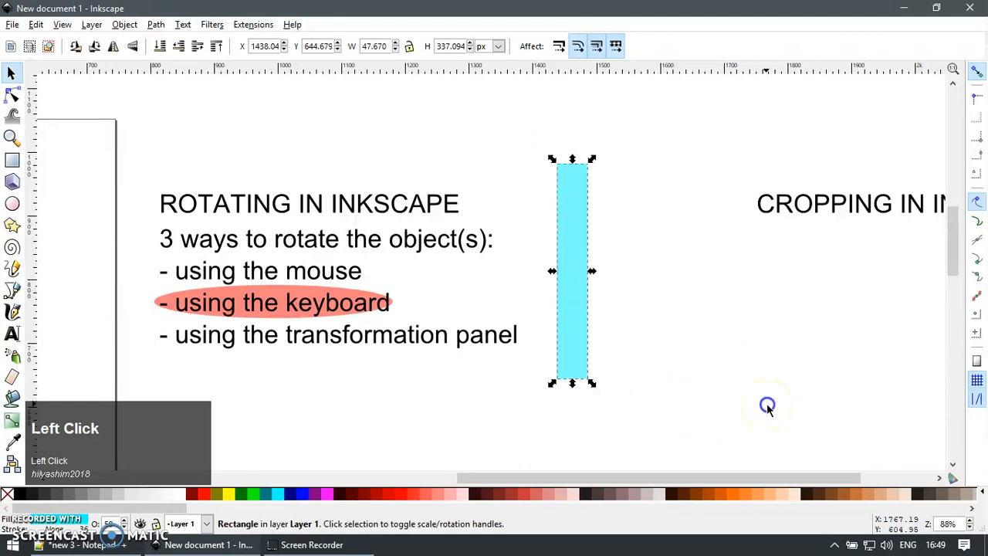
{"action": "left_click", "coordinate": [766, 408]}
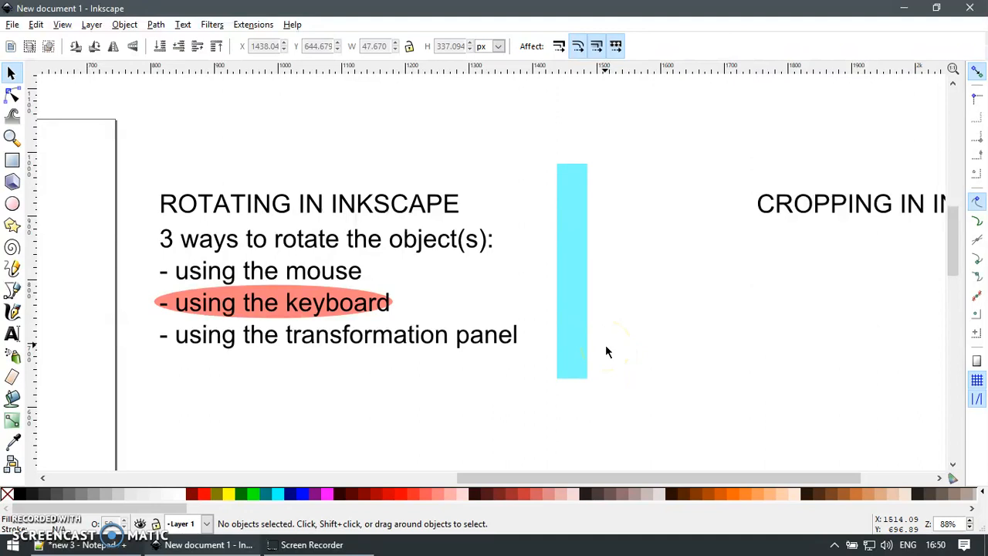
{"action": "left_click", "coordinate": [609, 337]}
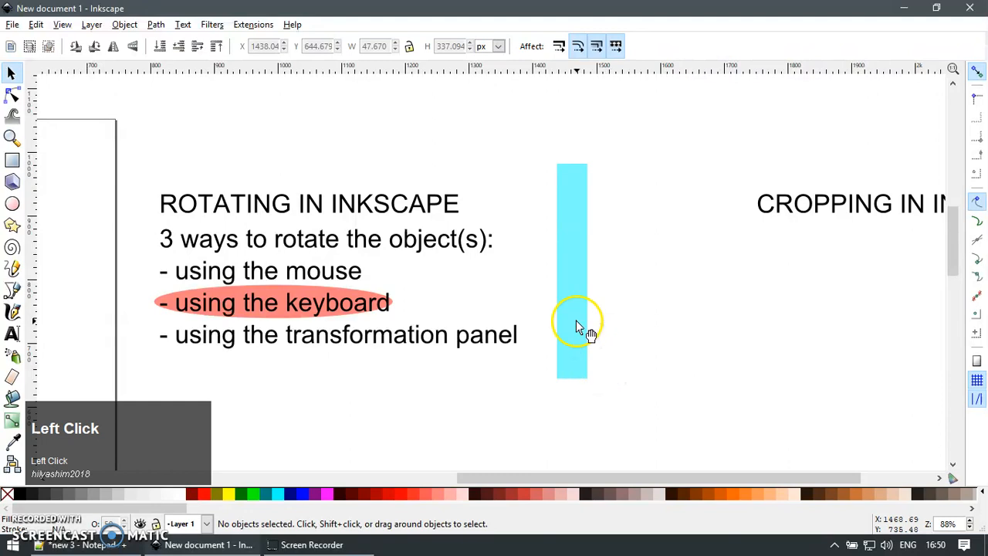
{"action": "left_click", "coordinate": [646, 347]}
{"action": "left_click", "coordinate": [563, 309]}
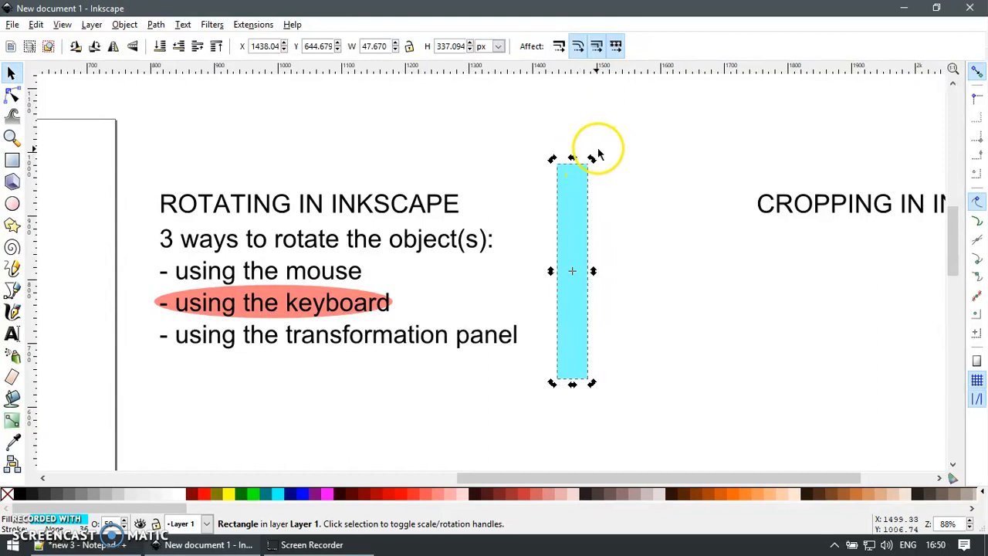
- Try rotating the cyan rectangle freely about its centre twice, undoing each rotation
{"action": "left_click_drag", "start_coordinate": [592, 159], "coordinate": [592, 209]}
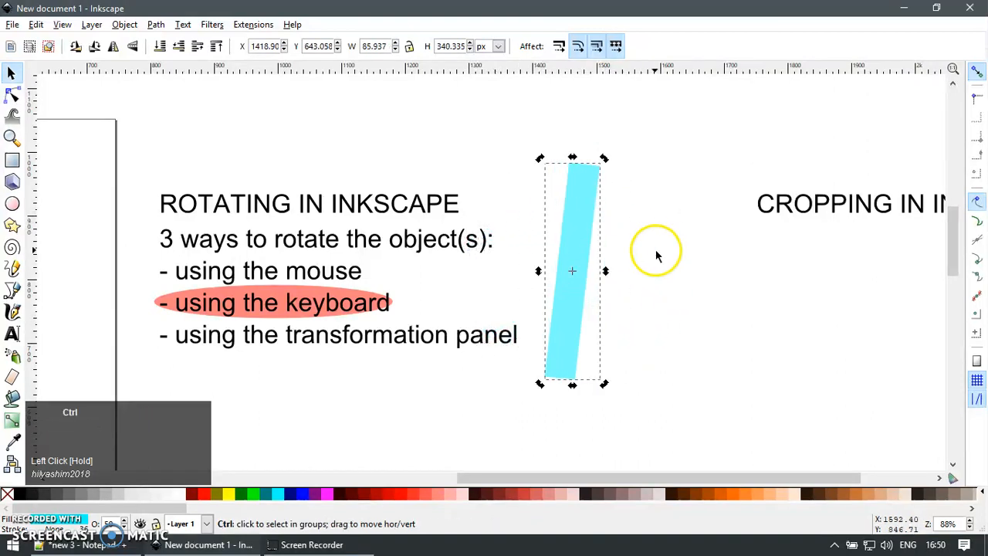
{"action": "key", "text": "ctrl+z"}
{"action": "left_click_drag", "start_coordinate": [591, 159], "coordinate": [621, 366]}
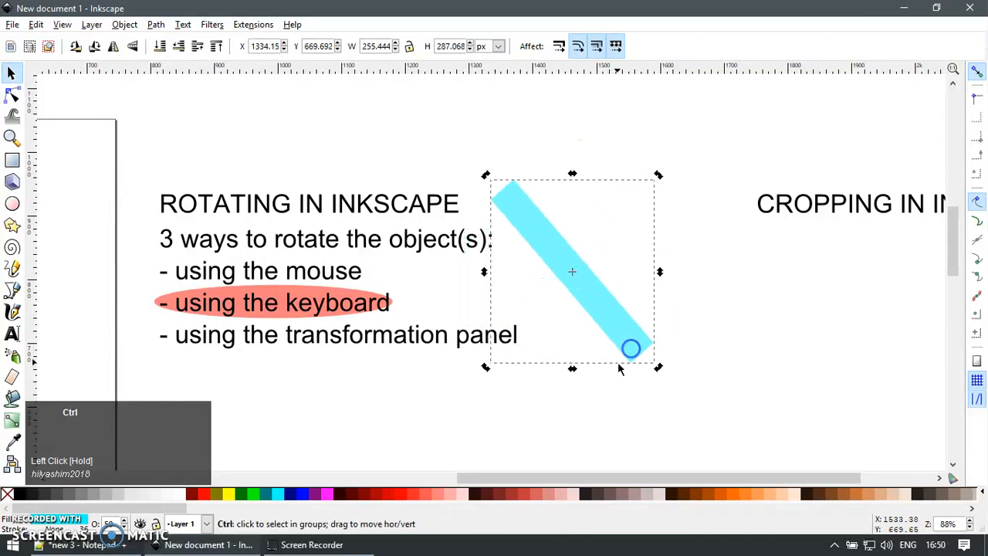
{"action": "key", "text": "ctrl+z"}
- Try rotating the cyan rectangle clockwise with angle snapping, and undo the rotation
{"action": "key", "text": "ctrl"}
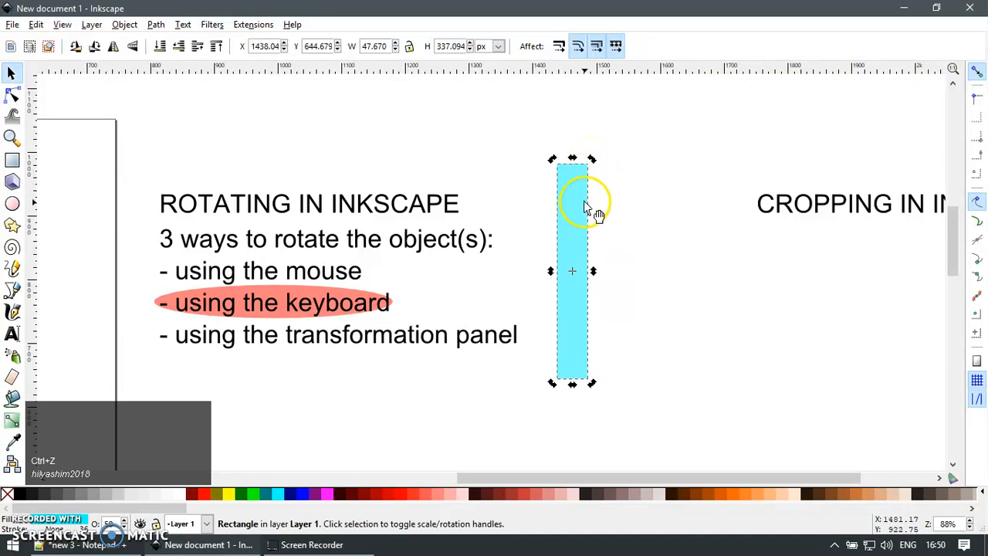
{"action": "left_click", "coordinate": [592, 160], "text": "ctrl"}
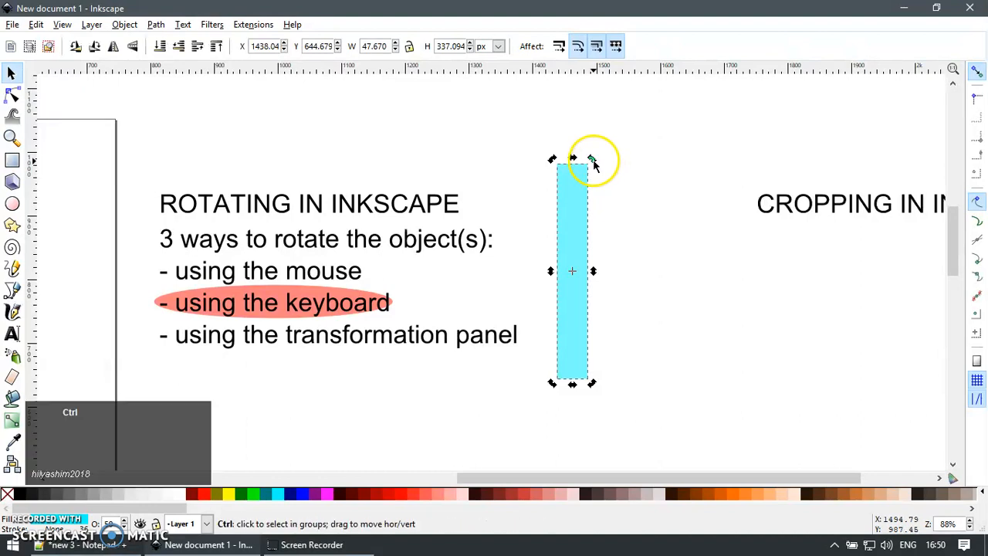
{"action": "left_click_drag", "start_coordinate": [593, 160], "coordinate": [695, 251]}
{"action": "key", "text": "ctrl+z"}
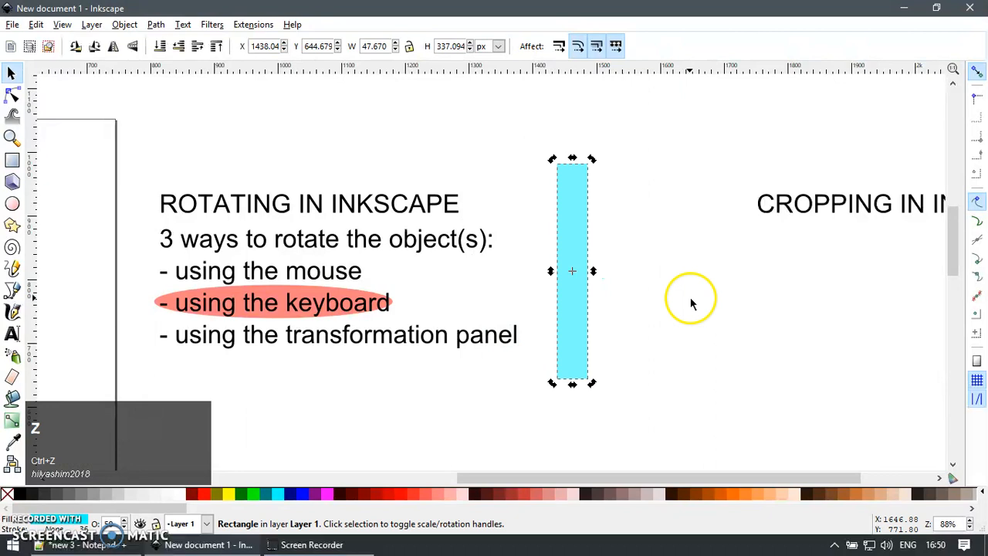
- Try moving the cyan rectangle down and to the right twice, undoing each move, and deselect it
{"action": "left_click", "coordinate": [689, 302]}
{"action": "left_click_drag", "start_coordinate": [586, 256], "coordinate": [662, 308]}
{"action": "key", "text": "ctrl+z"}
{"action": "left_click", "coordinate": [672, 302]}
{"action": "left_click_drag", "start_coordinate": [568, 225], "coordinate": [604, 259]}
{"action": "key", "text": "ctrl+z"}
{"action": "left_click", "coordinate": [686, 324]}
- Compare the cyan rectangle's scale handles with its rotation handles by selecting and deselecting it repeatedly
{"action": "left_click", "coordinate": [569, 225]}
{"action": "left_click", "coordinate": [661, 319]}
{"action": "left_click", "coordinate": [562, 267]}
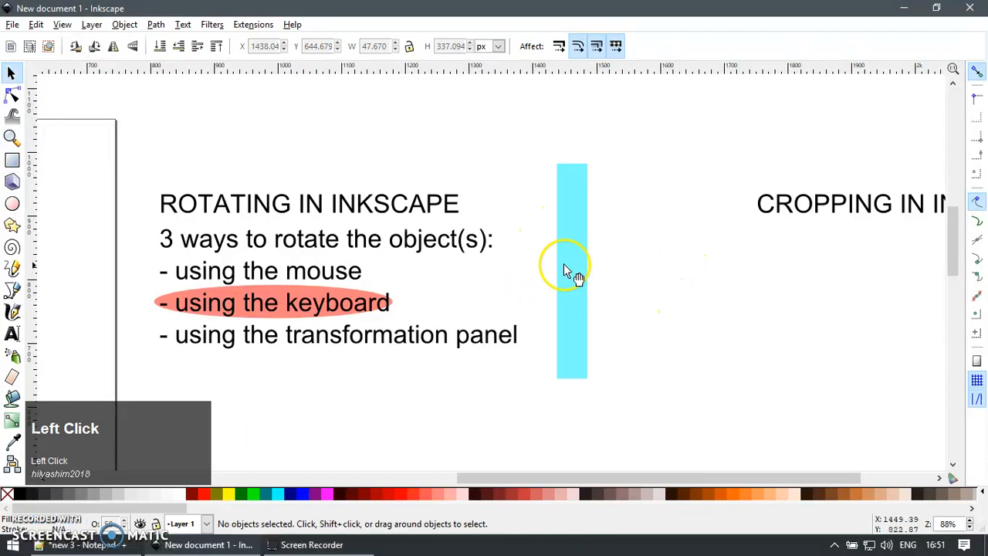
{"action": "left_click", "coordinate": [577, 257]}
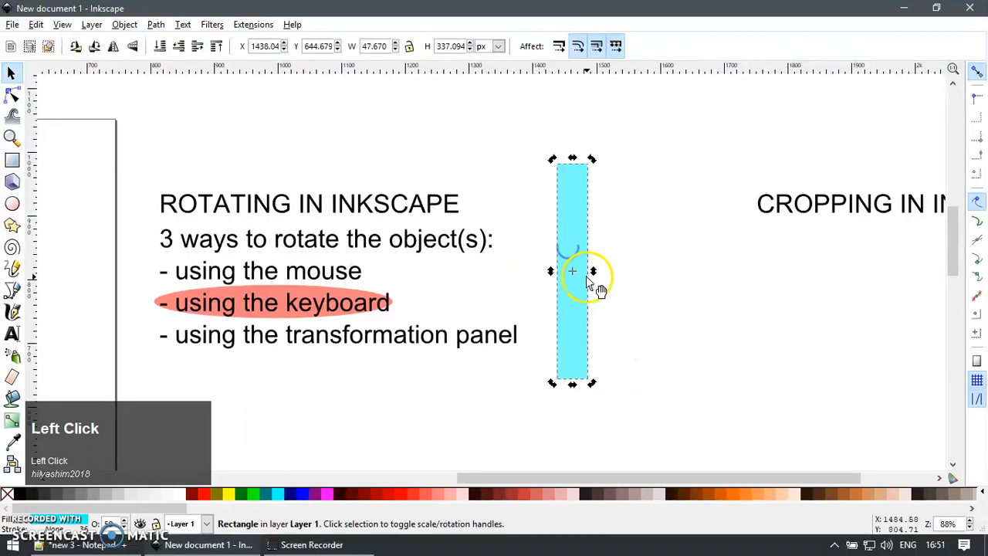
{"action": "left_click", "coordinate": [633, 280]}
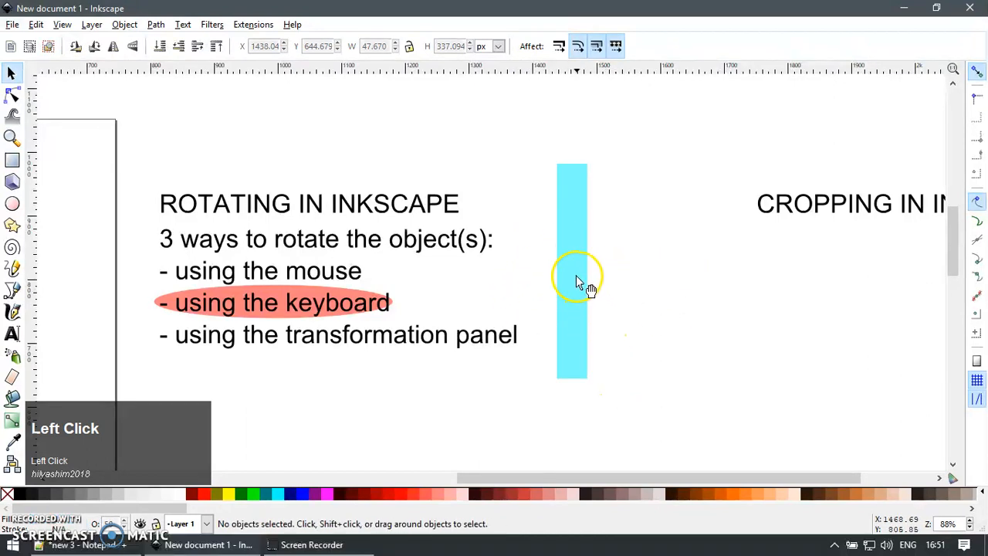
{"action": "left_click", "coordinate": [575, 295]}
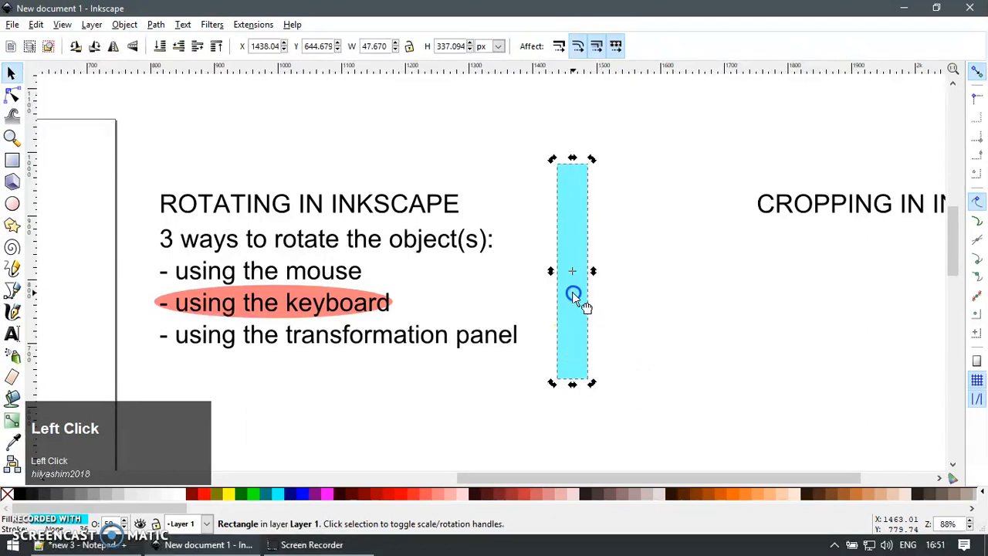
{"action": "left_click", "coordinate": [613, 294]}
{"action": "left_click", "coordinate": [575, 286]}
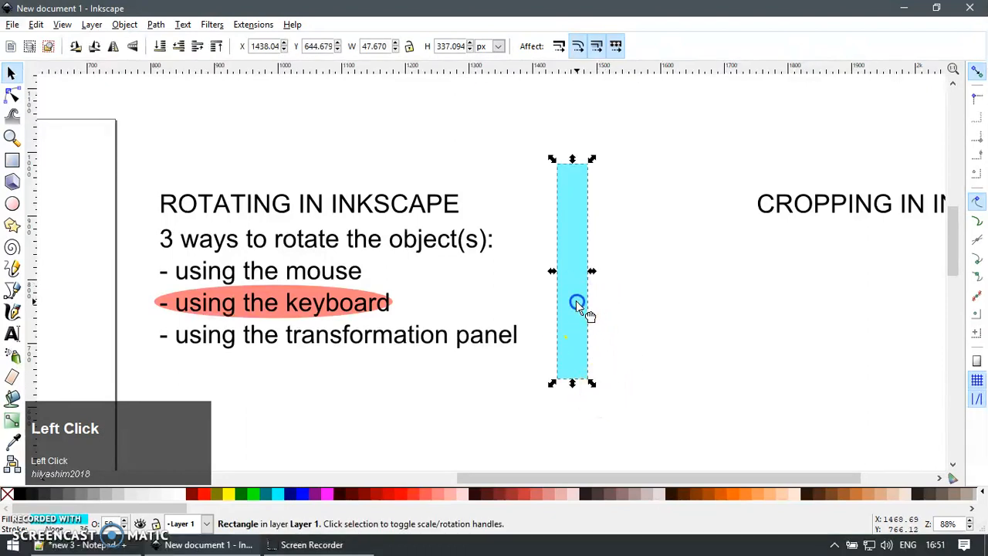
{"action": "left_click", "coordinate": [705, 394]}
{"action": "left_click", "coordinate": [575, 264]}
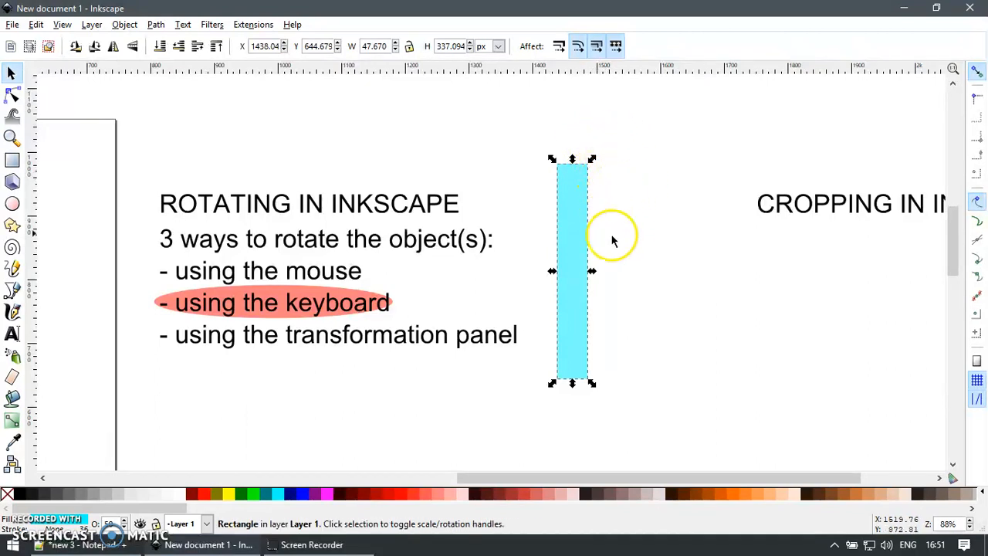
{"action": "left_click", "coordinate": [631, 313]}
{"action": "left_click", "coordinate": [571, 266]}
{"action": "left_click", "coordinate": [633, 331]}
- Bring up the cyan rectangle's rotation handles, try a free clockwise rotation, and undo it
{"action": "left_click", "coordinate": [582, 326]}
{"action": "left_click", "coordinate": [582, 326]}
{"action": "left_click_drag", "start_coordinate": [591, 159], "coordinate": [610, 398]}
{"action": "key", "text": "ctrl+z"}
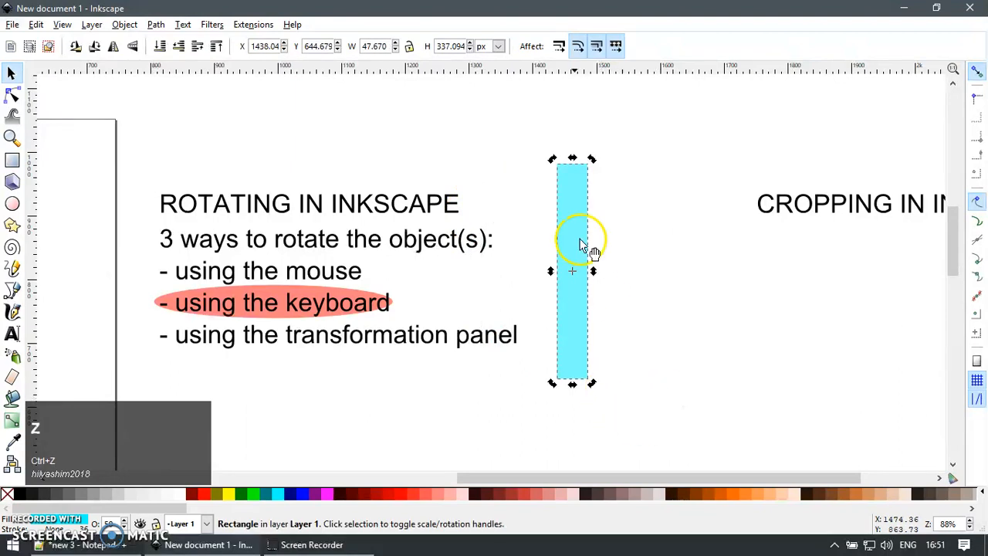
- Try rotating the cyan rectangle clockwise in snapped angle increments, undo the rotation, and deselect it
{"action": "key", "text": "ctrl"}
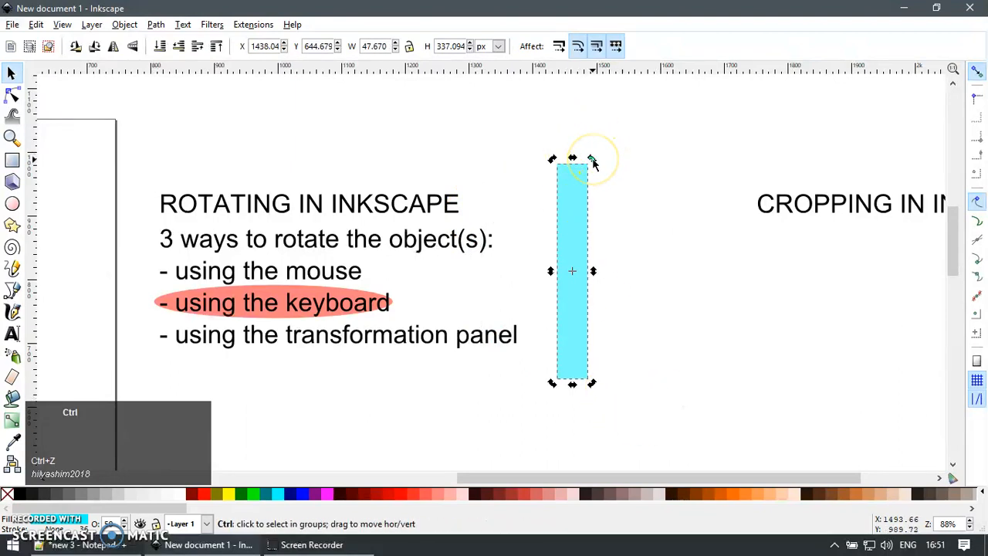
{"action": "key", "text": "ctrl"}
{"action": "left_click", "coordinate": [608, 185]}
{"action": "left_click", "coordinate": [582, 181]}
{"action": "key", "text": "ctrl"}
{"action": "left_click", "coordinate": [584, 179]}
{"action": "key", "text": "ctrl"}
{"action": "left_click_drag", "start_coordinate": [593, 164], "coordinate": [683, 280]}
{"action": "left_click_drag", "start_coordinate": [683, 282], "coordinate": [615, 360]}
{"action": "key", "text": "ctrl+z"}
{"action": "left_click", "coordinate": [673, 320]}
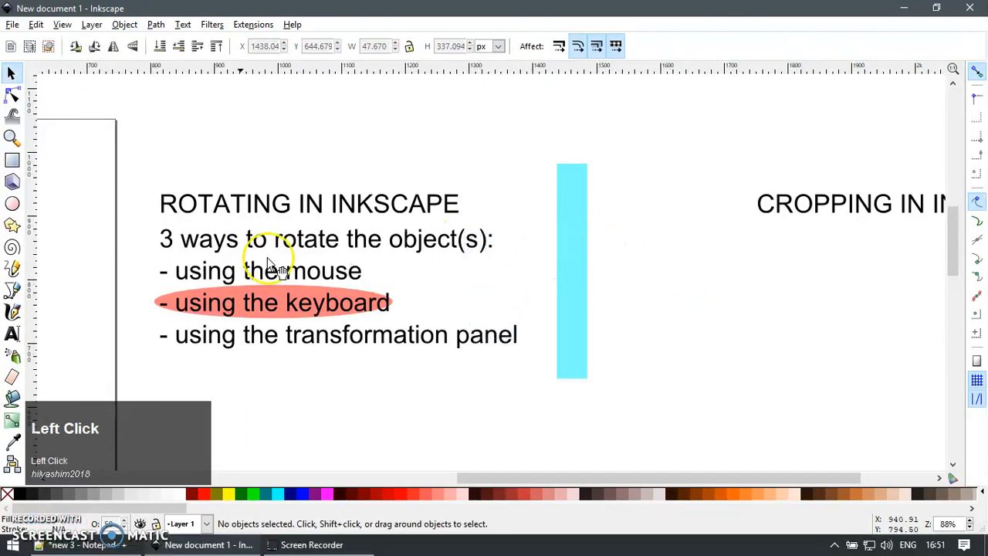
- Draw a check mark of about 51 by 45 px with the Bezier tool beside "- using the mouse", and deselect it
{"action": "key", "text": "b"}
{"action": "left_click", "coordinate": [373, 270]}
{"action": "left_click", "coordinate": [404, 254]}
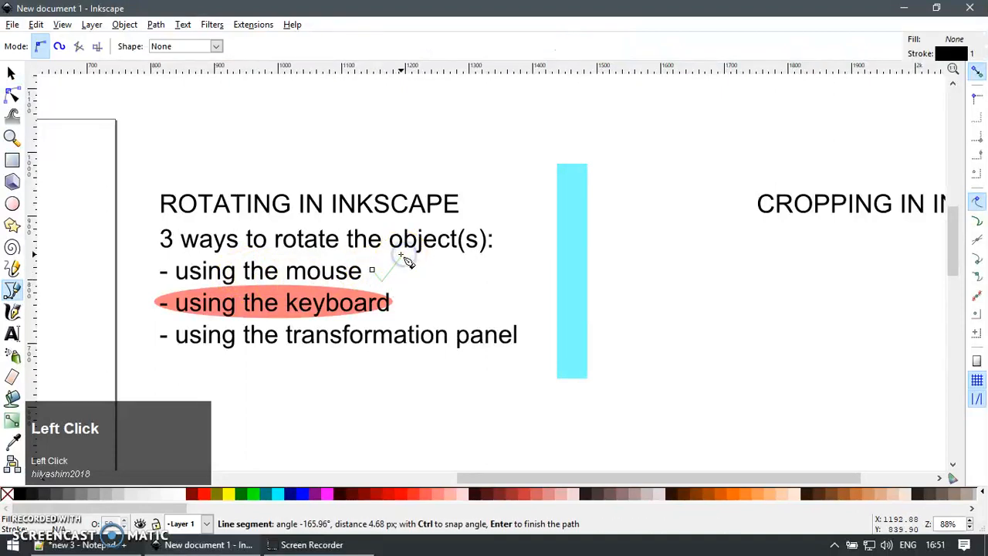
{"action": "key", "text": "Return"}
{"action": "key", "text": "F1"}
{"action": "left_click", "coordinate": [400, 304]}
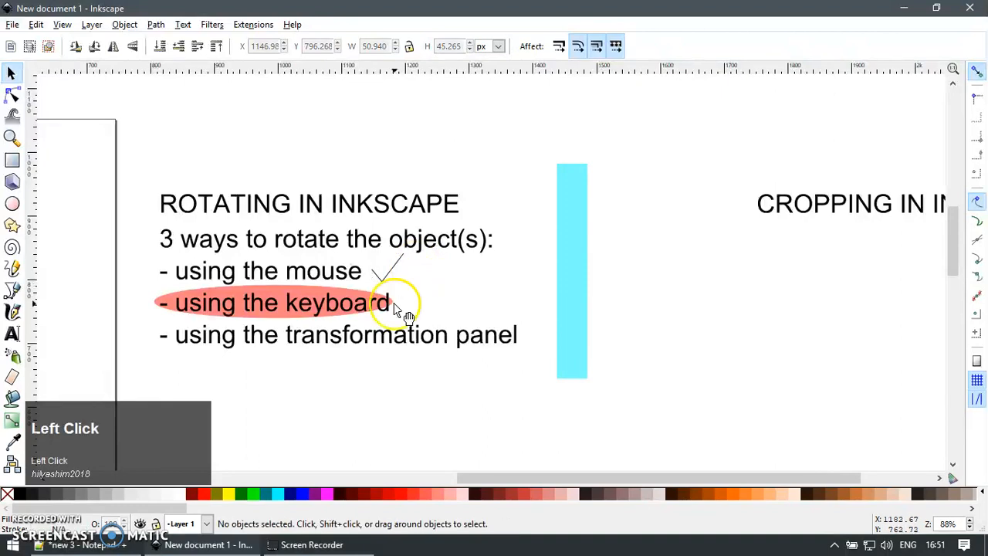
{"action": "left_click", "coordinate": [569, 320]}
{"action": "left_click", "coordinate": [621, 363]}
{"action": "left_click", "coordinate": [573, 306]}
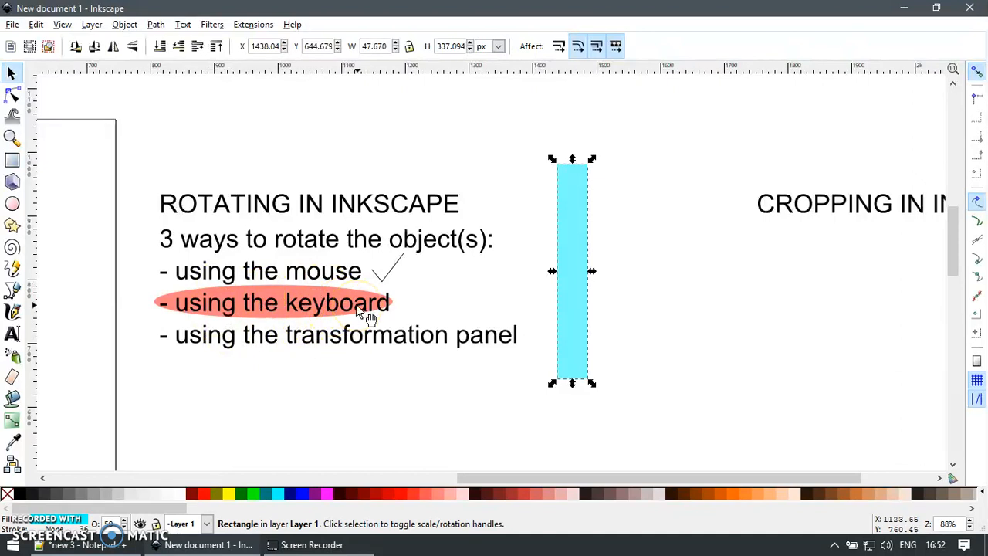
{"action": "left_click", "coordinate": [613, 301]}
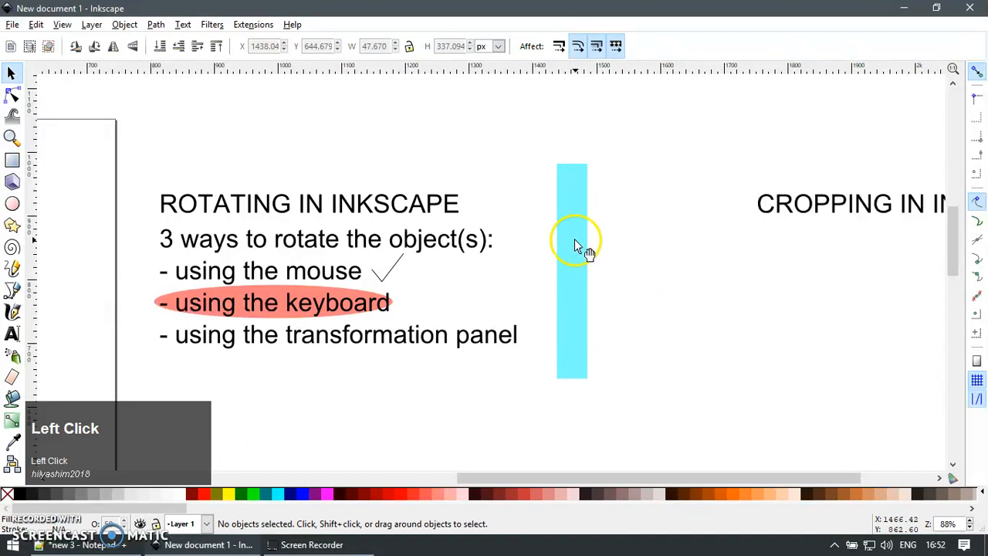
{"action": "left_click", "coordinate": [576, 282]}
{"action": "left_click", "coordinate": [574, 309]}
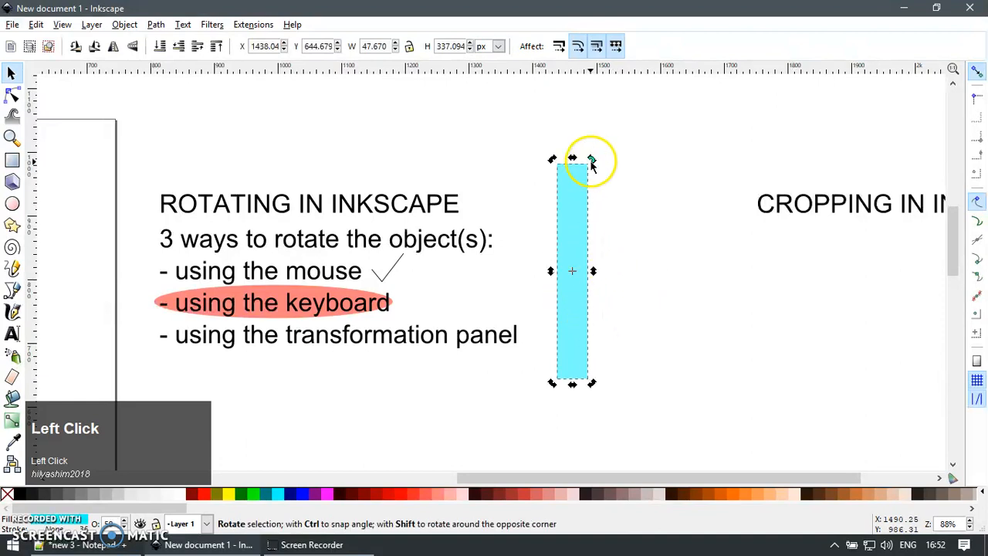
{"action": "left_click", "coordinate": [630, 236]}
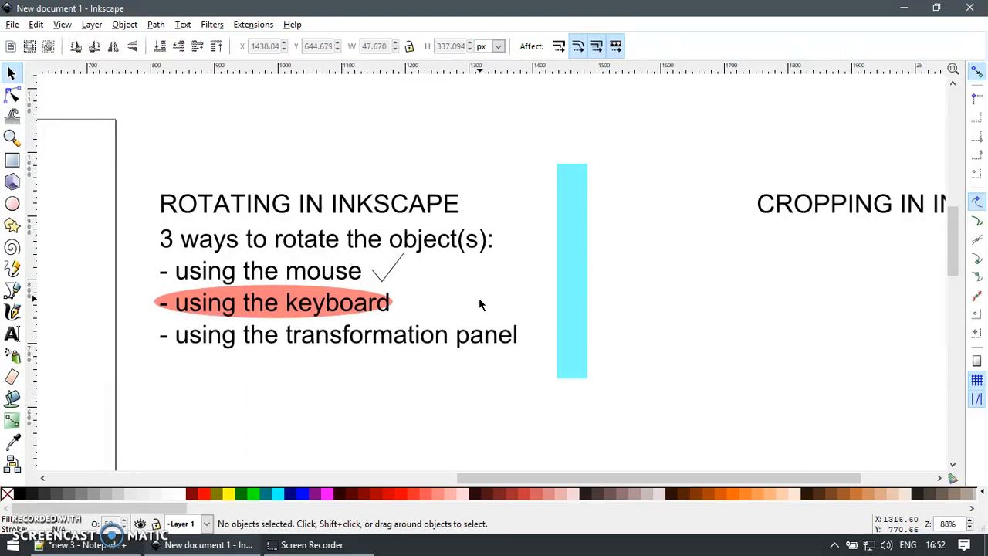
{"action": "left_click", "coordinate": [564, 202]}
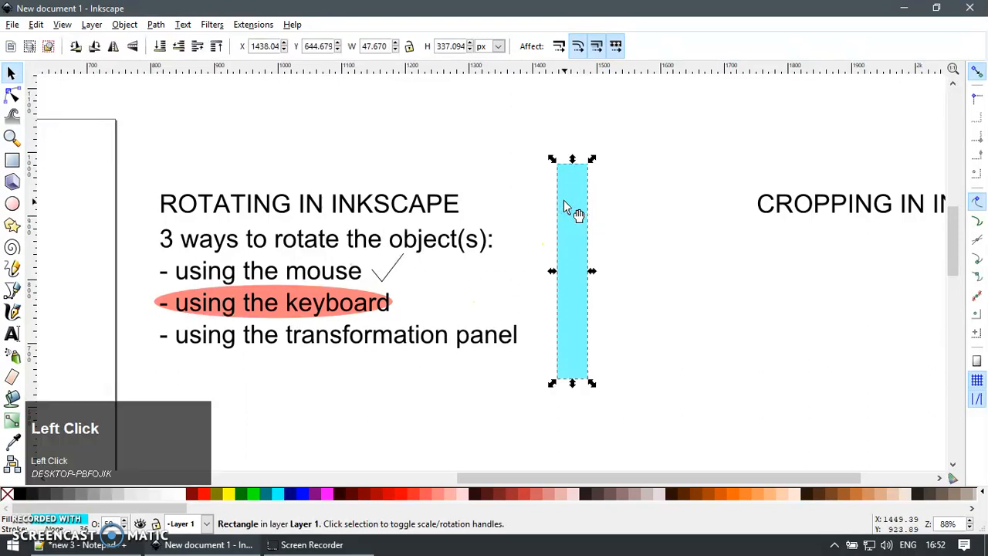
{"action": "left_click", "coordinate": [658, 227]}
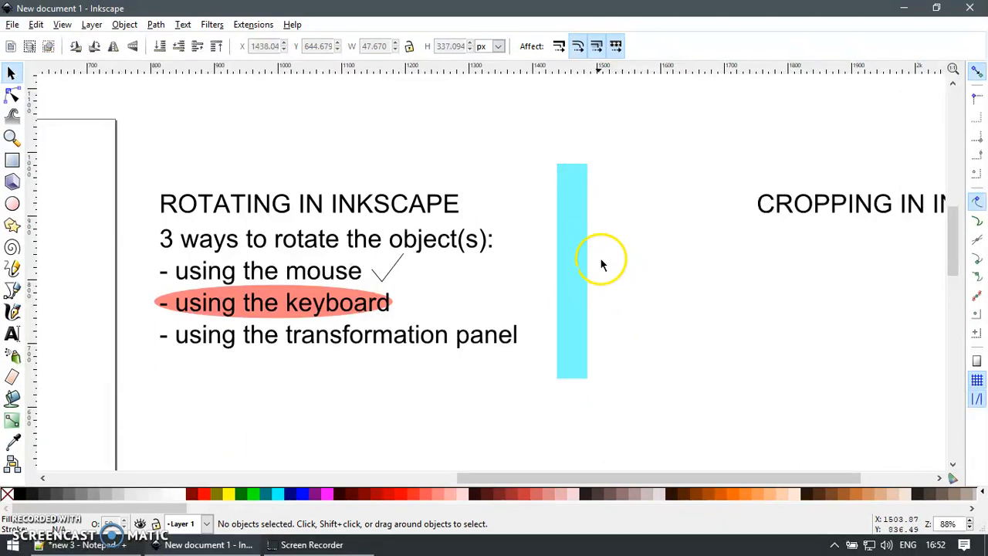
{"action": "left_click", "coordinate": [625, 314]}
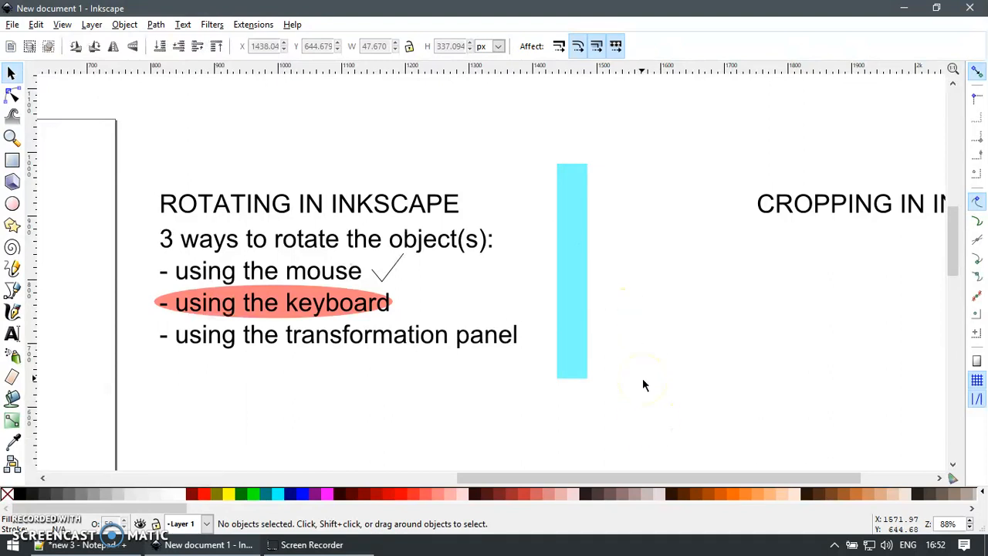
{"action": "left_click", "coordinate": [637, 301]}
{"action": "left_click", "coordinate": [574, 309]}
{"action": "left_click", "coordinate": [573, 286]}
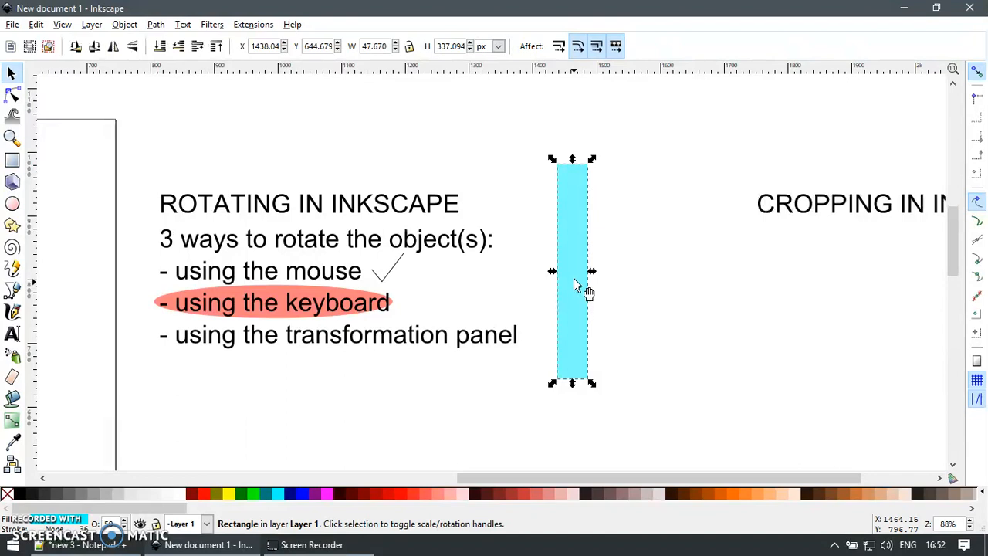
{"action": "left_click", "coordinate": [573, 286]}
- Draw an ellipse of about 267 by 177 px across the page edge below the list, fill it with yellow, and deselect it
{"action": "key", "text": "e"}
{"action": "left_click_drag", "start_coordinate": [40, 362], "coordinate": [219, 480]}
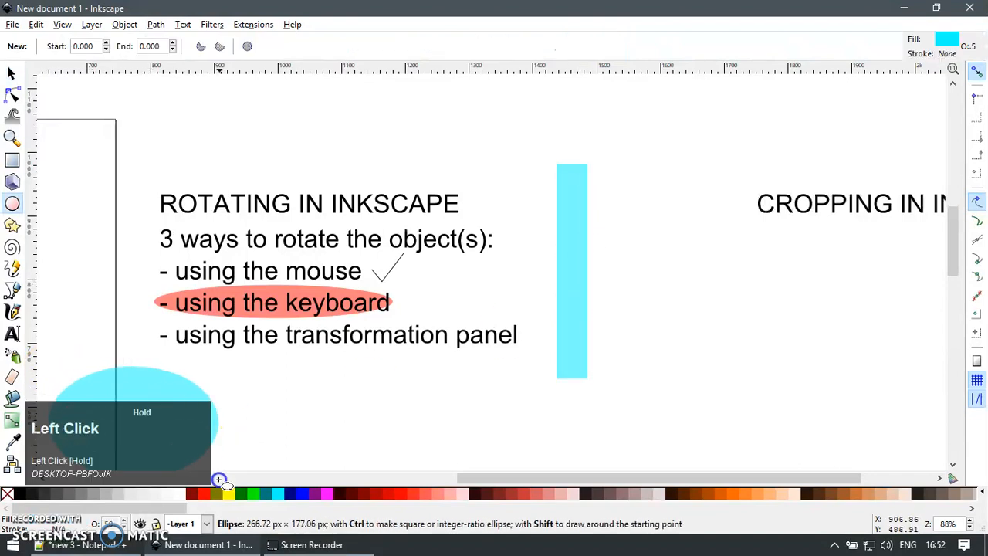
{"action": "key", "text": "F1"}
{"action": "left_click", "coordinate": [230, 495]}
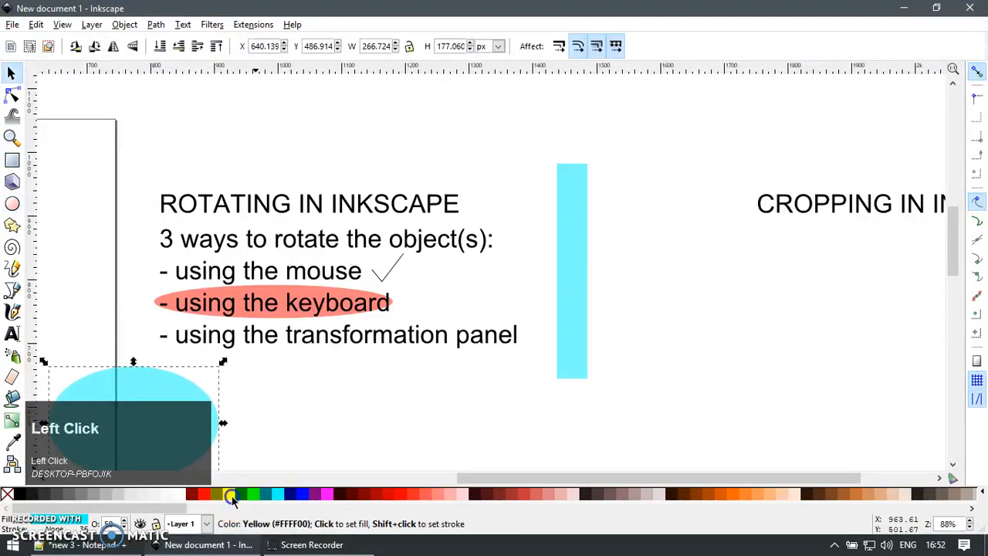
{"action": "left_click", "coordinate": [494, 432]}
{"action": "left_click", "coordinate": [154, 386]}
{"action": "left_click", "coordinate": [579, 386]}
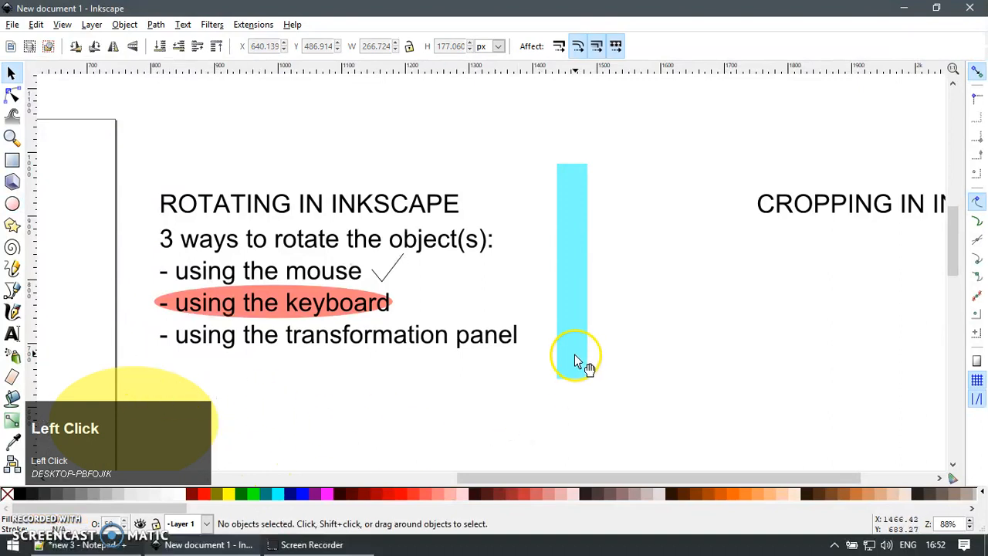
- Try rotating the cyan rectangle 45° clockwise in equal keyboard increments, and undo the rotation
{"action": "left_click", "coordinate": [575, 361]}
{"action": "left_click", "coordinate": [629, 336]}
{"action": "left_click", "coordinate": [584, 311]}
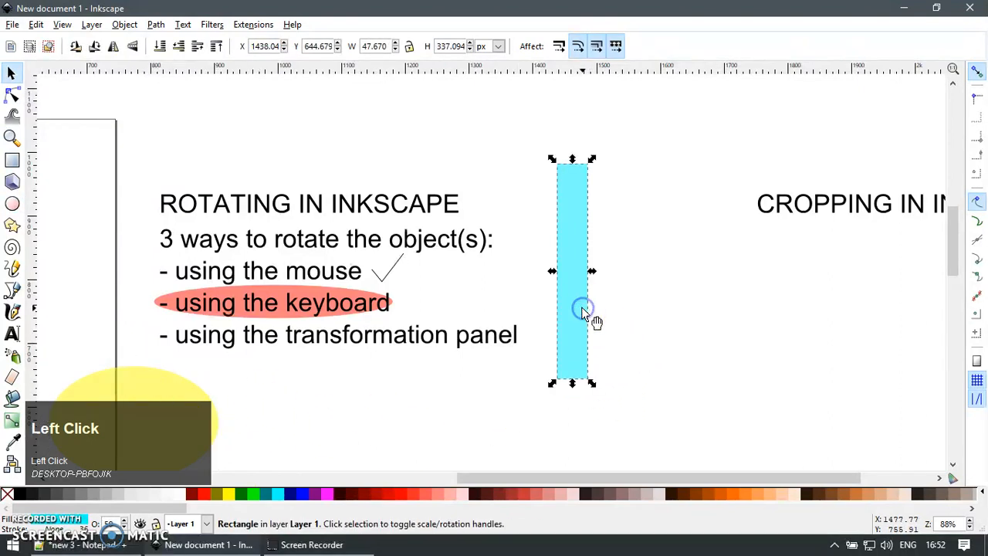
{"action": "key", "text": "bracketright"}
{"action": "key", "text": "bracketright"}
{"action": "key", "text": "bracketright"}
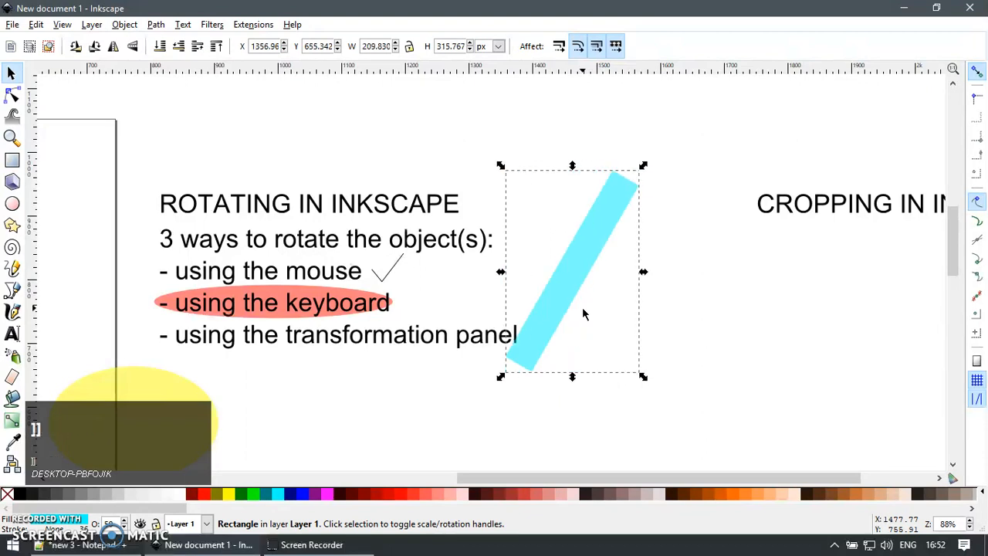
{"action": "left_click", "coordinate": [536, 394]}
{"action": "key", "text": "ctrl+z"}
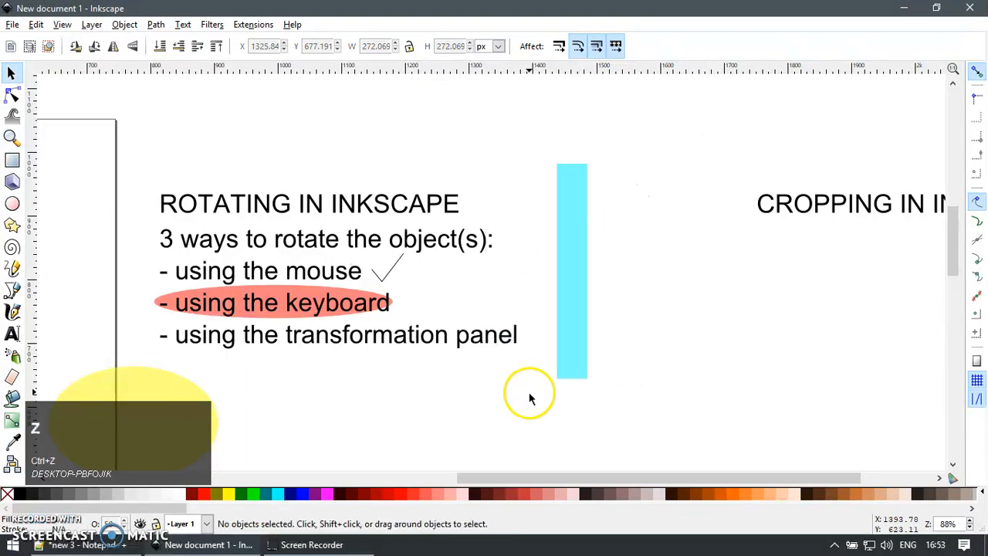
- Draw a short horizontal yellow rectangle below the "- using the transformation panel" line as an arrow shaft
{"action": "key", "text": "e"}
{"action": "key", "text": "r"}
{"action": "left_click_drag", "start_coordinate": [360, 374], "coordinate": [444, 404]}
{"action": "key", "text": "F1"}
- Draw a yellow square overlapping the left end of the short rectangle and rotate it 45° into a diamond
{"action": "key", "text": "e"}
{"action": "key", "text": "r"}
{"action": "left_click_drag", "start_coordinate": [323, 356], "coordinate": [387, 421]}
{"action": "key", "text": "F1"}
{"action": "key", "text": "bracketright"}
{"action": "key", "text": "bracketright"}
{"action": "key", "text": "bracketright"}
- Delete the diamond's right corner node to make a left-pointing triangle
{"action": "key", "text": "F2"}
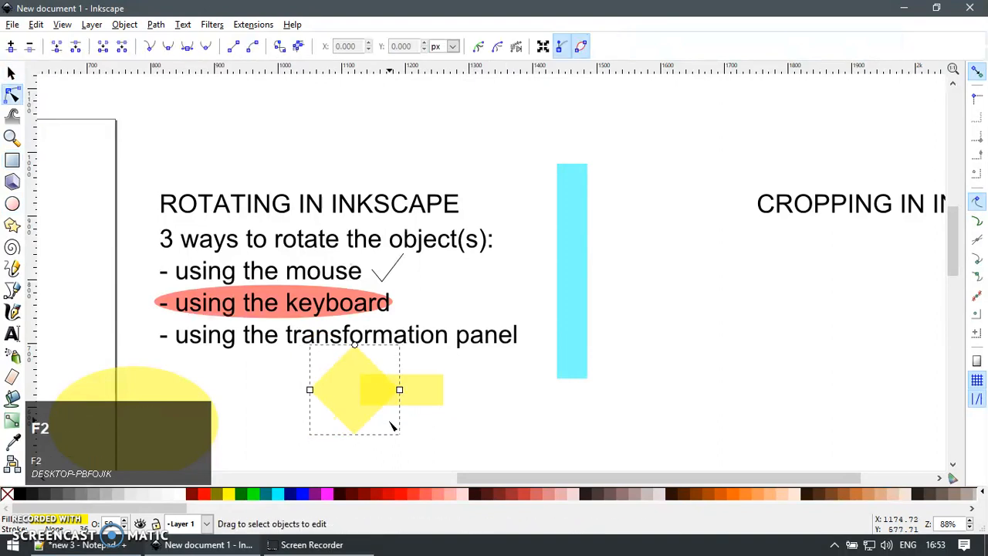
{"action": "left_click", "coordinate": [395, 389]}
{"action": "key", "text": "ctrl+Delete"}
- Shift the triangle slightly right and unite it with the short rectangle into a single left-pointing arrow
{"action": "key", "text": "F1"}
{"action": "left_click_drag", "start_coordinate": [348, 391], "coordinate": [362, 392]}
{"action": "left_click", "coordinate": [434, 391], "text": "shift"}
{"action": "key", "text": "ctrl+plus"}
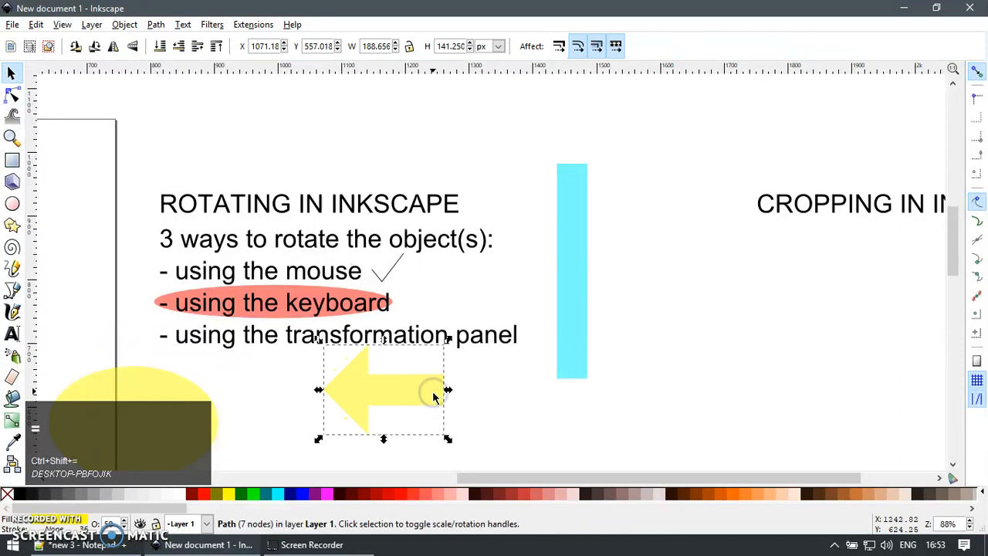
- Rotate the yellow arrow 45° counter-clockwise so it points down to the left
{"action": "key", "text": "bracketleft"}
{"action": "key", "text": "bracketleft"}
{"action": "key", "text": "bracketleft"}
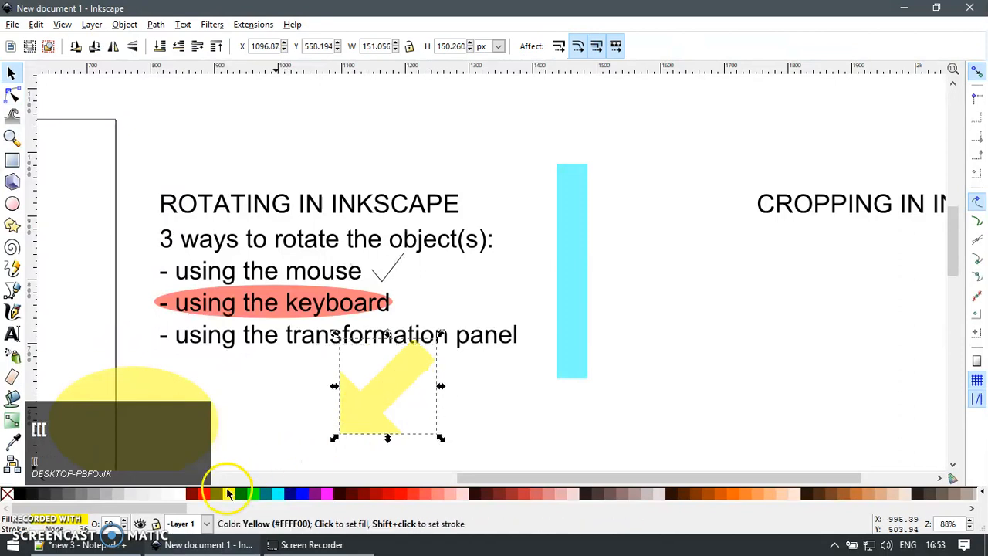
- Fill the arrow with dark green and set its opacity to 100
{"action": "left_click", "coordinate": [238, 494]}
{"action": "type", "text": "100"}
{"action": "key", "text": "Return"}
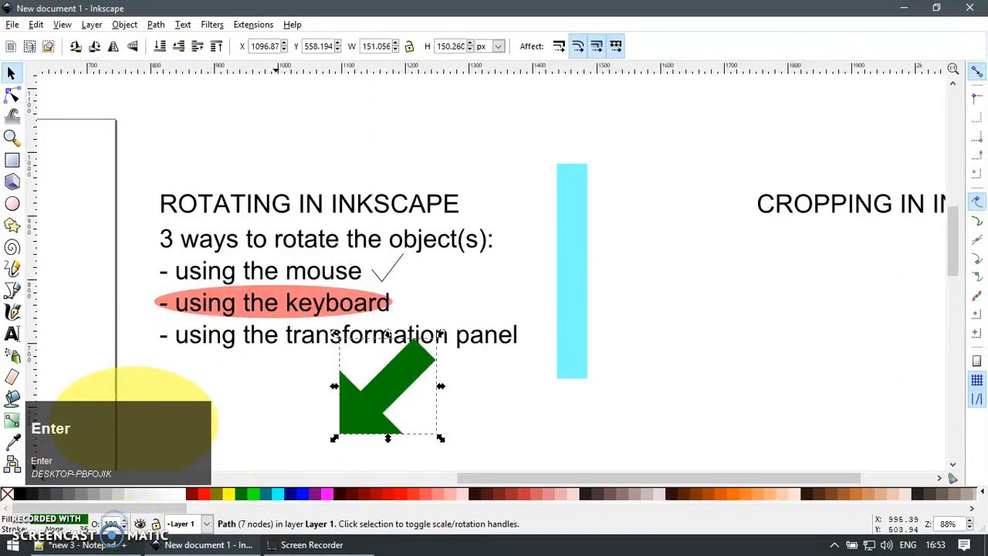
- Move the green arrow onto the upper-left edge of the yellow ellipse, and select the ellipse
{"action": "left_click_drag", "start_coordinate": [378, 397], "coordinate": [98, 359]}
{"action": "left_click", "coordinate": [189, 386]}
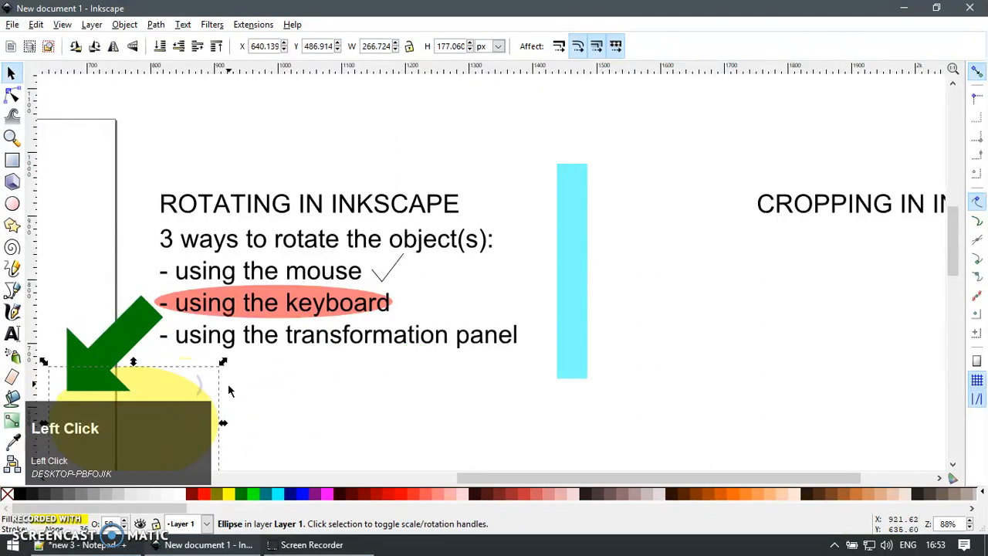
- Delete the yellow ellipse beneath the green arrow
{"action": "key", "text": "Delete"}
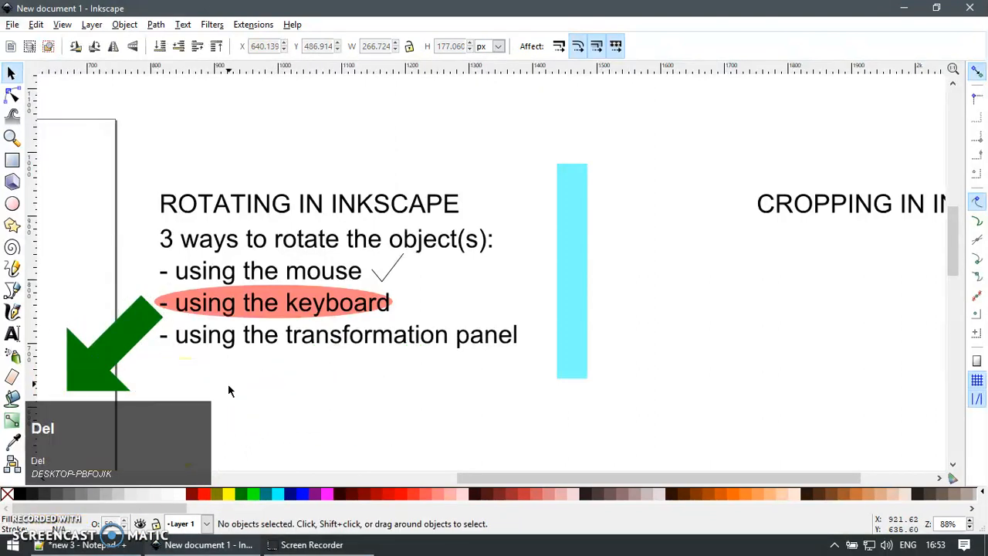
- Rotate the cyan rectangle clockwise in repeated 15° increments through several turns, and bring it back upright
{"action": "left_click", "coordinate": [571, 321]}
{"action": "key", "text": "bracketright"}
{"action": "key", "text": "bracketright"}
{"action": "key", "text": "bracketright"}
{"action": "key", "text": "bracketright"}
{"action": "key", "text": "bracketright"}
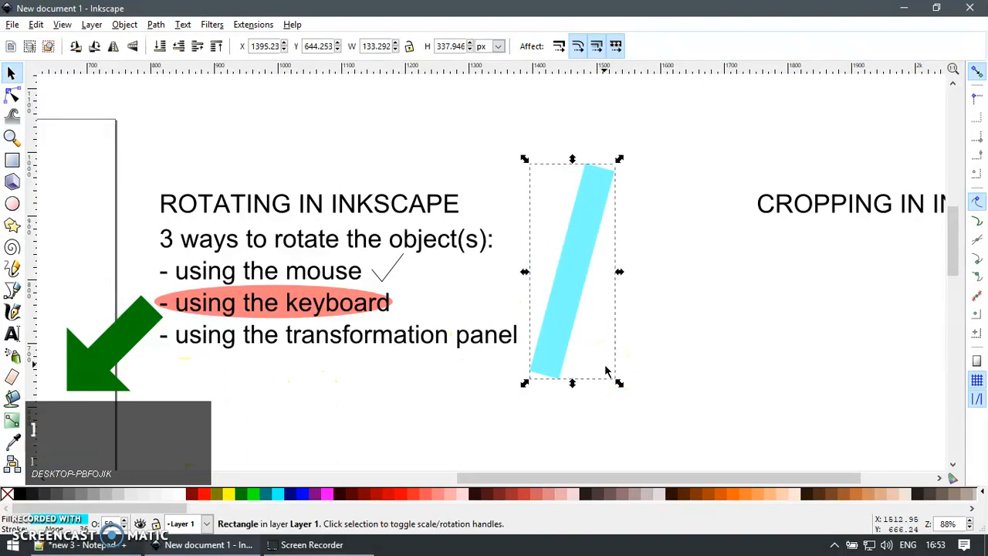
{"action": "key", "text": "bracketright"}
{"action": "key", "text": "bracketright"}
{"action": "key", "text": "bracketright"}
{"action": "key", "text": "bracketright"}
{"action": "key", "text": "bracketright"}
{"action": "key", "text": "bracketright"}
{"action": "key", "text": "bracketright"}
{"action": "key", "text": "bracketright"}
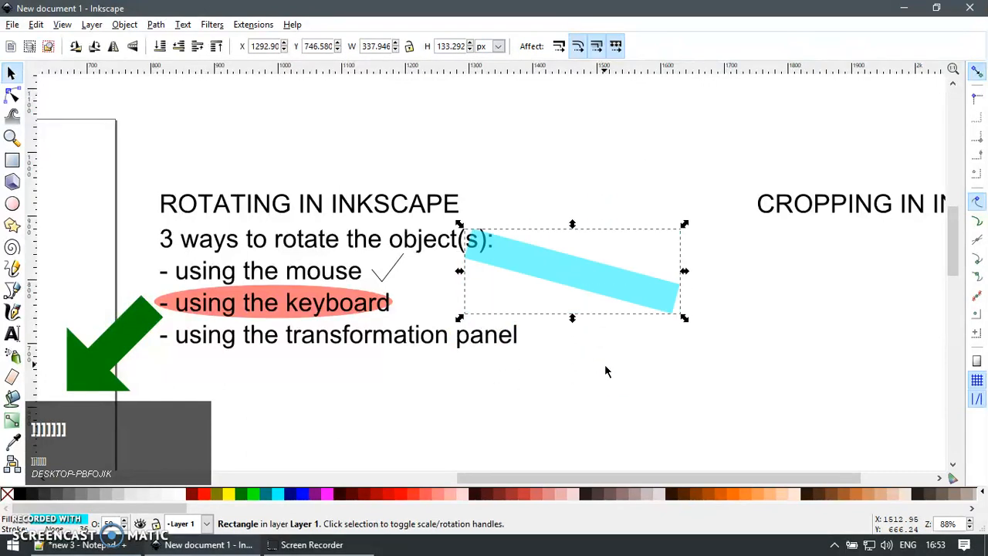
{"action": "key", "text": "bracketright"}
{"action": "key", "text": "bracketright"}
{"action": "key", "text": "bracketright"}
{"action": "key", "text": "bracketright"}
{"action": "key", "text": "bracketright"}
{"action": "key", "text": "bracketright"}
{"action": "key", "text": "bracketright"}
{"action": "key", "text": "bracketright"}
{"action": "key", "text": "bracketright"}
{"action": "key", "text": "bracketright"}
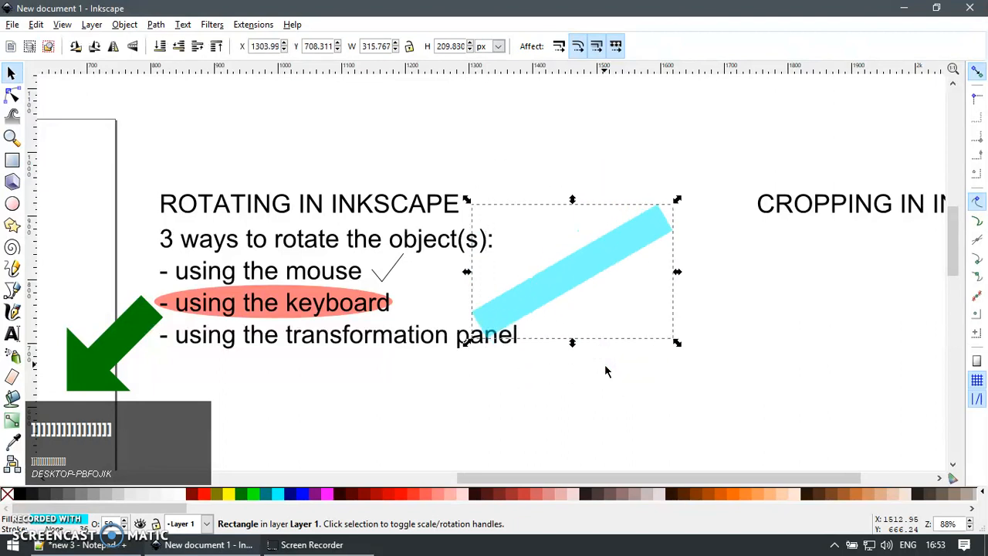
{"action": "key", "text": "bracketright"}
{"action": "key", "text": "bracketright"}
{"action": "key", "text": "bracketright"}
{"action": "key", "text": "bracketright"}
{"action": "key", "text": "bracketright"}
{"action": "key", "text": "bracketright"}
{"action": "key", "text": "bracketright"}
{"action": "key", "text": "bracketright"}
{"action": "key", "text": "bracketright"}
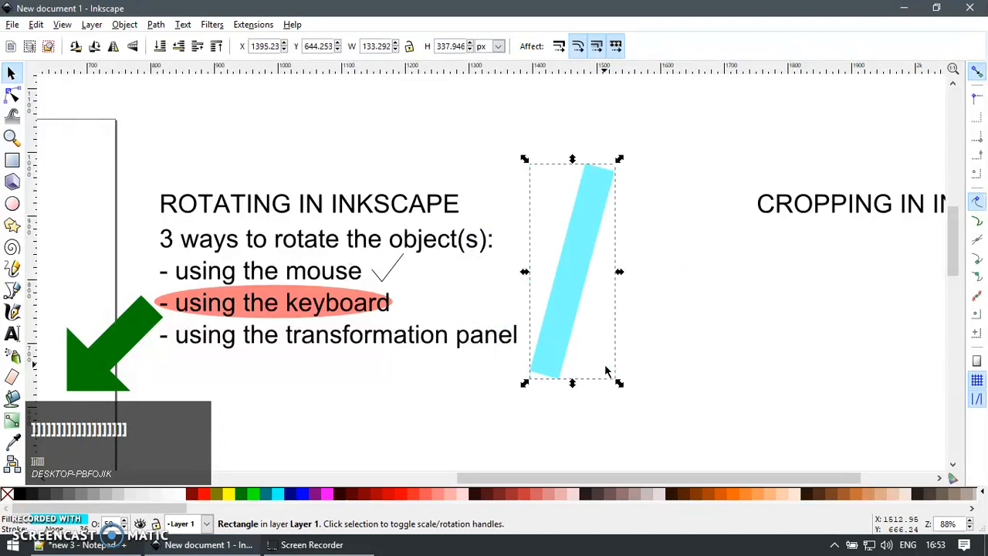
{"action": "key", "text": "bracketright"}
{"action": "key", "text": "bracketright"}
{"action": "key", "text": "bracketright"}
{"action": "key", "text": "bracketright"}
{"action": "key", "text": "bracketright"}
{"action": "key", "text": "bracketright"}
{"action": "key", "text": "bracketright"}
{"action": "key", "text": "bracketright"}
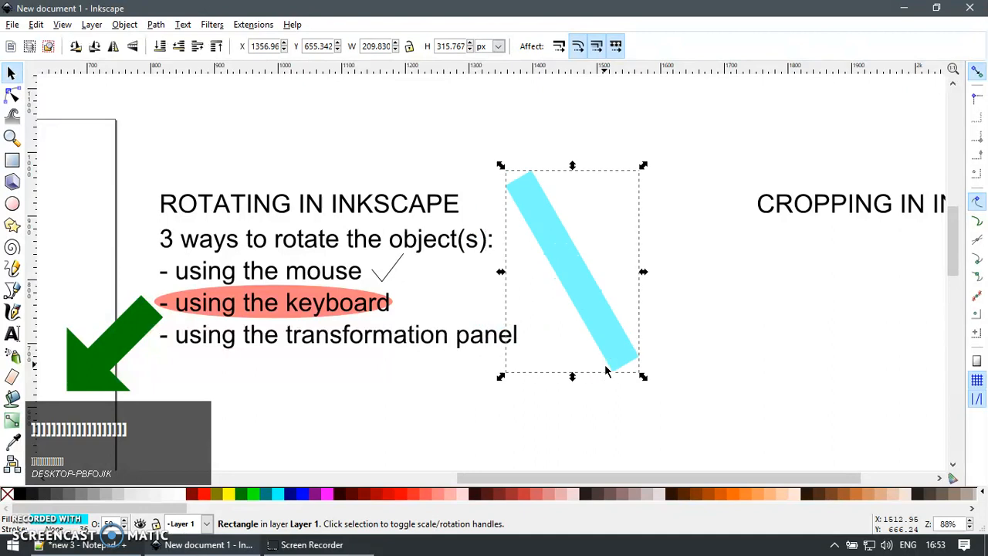
{"action": "key", "text": "bracketright"}
{"action": "key", "text": "bracketright"}
{"action": "key", "text": "bracketright"}
{"action": "key", "text": "bracketright"}
{"action": "key", "text": "bracketright"}
{"action": "key", "text": "bracketright"}
{"action": "key", "text": "bracketright"}
{"action": "key", "text": "bracketright"}
{"action": "key", "text": "bracketright"}
{"action": "key", "text": "bracketright"}
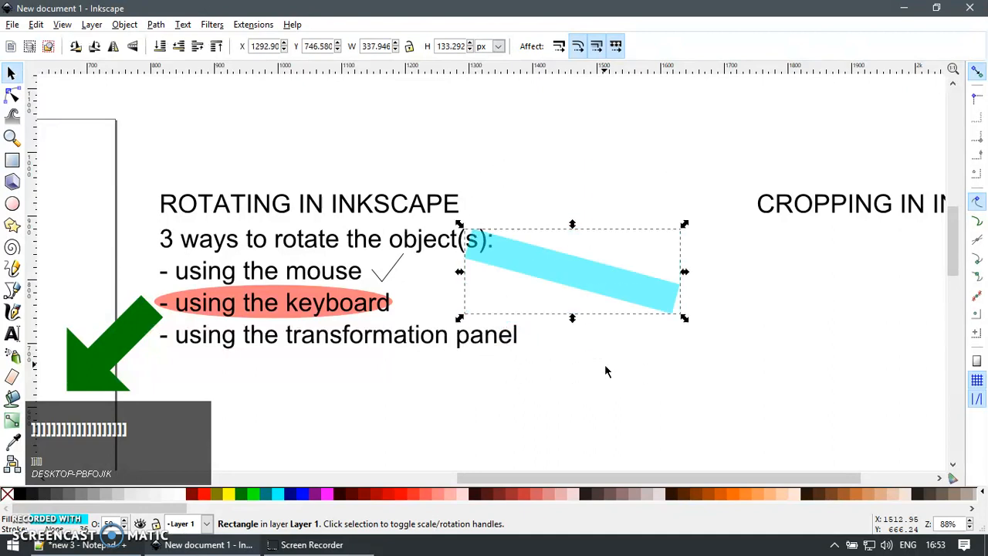
{"action": "key", "text": "bracketleft"}
{"action": "key", "text": "bracketleft"}
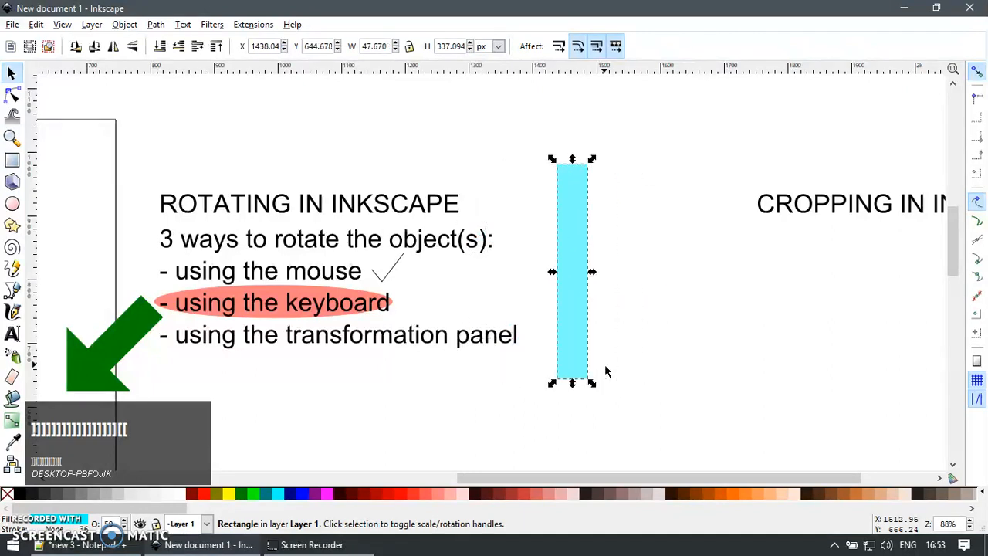
- Try rotating the cyan rectangle freehand by its corner handle, and undo the changes so it stands upright
{"action": "left_click", "coordinate": [573, 205]}
{"action": "left_click_drag", "start_coordinate": [596, 160], "coordinate": [476, 302]}
{"action": "key", "text": "ctrl+z"}
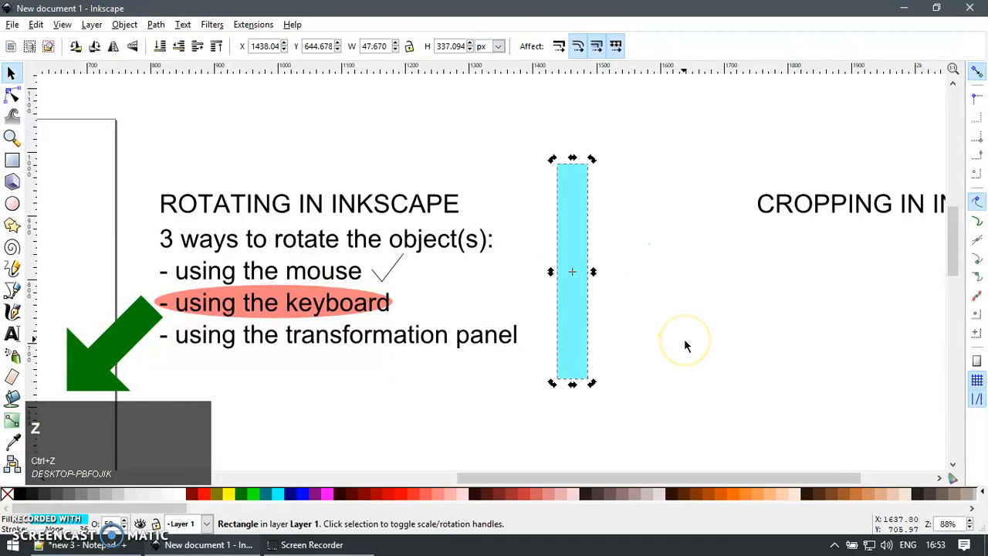
{"action": "key", "text": "bracketright"}
{"action": "key", "text": "bracketright"}
{"action": "key", "text": "bracketright"}
{"action": "key", "text": "bracketright"}
{"action": "key", "text": "bracketright"}
{"action": "key", "text": "ctrl+z"}
{"action": "left_click", "coordinate": [692, 280]}
{"action": "left_click_drag", "start_coordinate": [574, 251], "coordinate": [627, 308]}
{"action": "key", "text": "ctrl+z"}
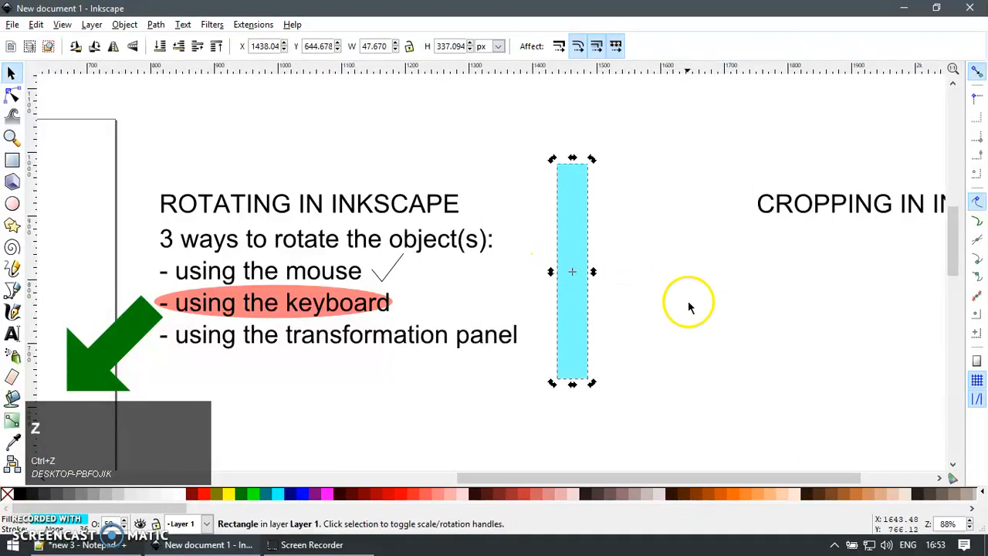
{"action": "left_click", "coordinate": [584, 207]}
{"action": "left_click", "coordinate": [578, 206]}
{"action": "left_click", "coordinate": [630, 247]}
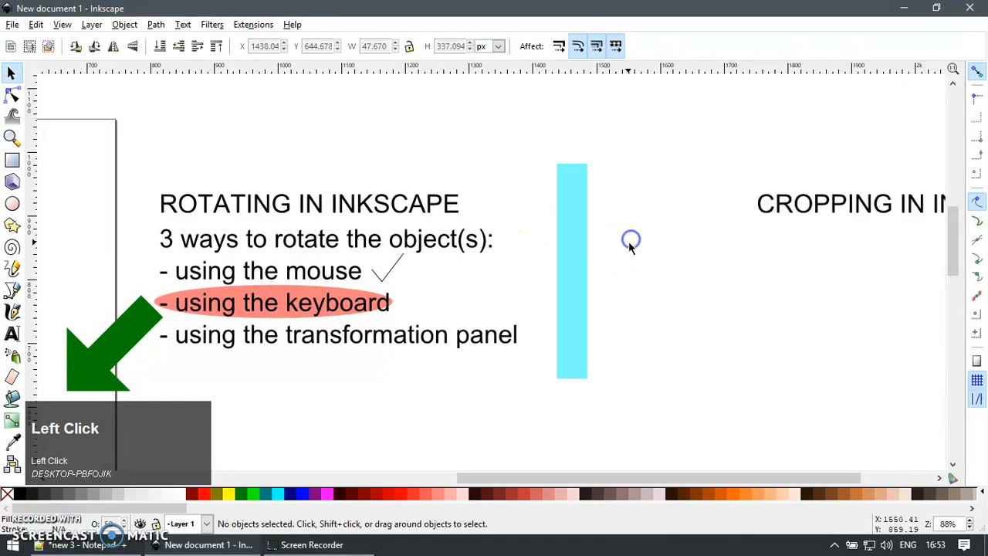
{"action": "left_click", "coordinate": [583, 280]}
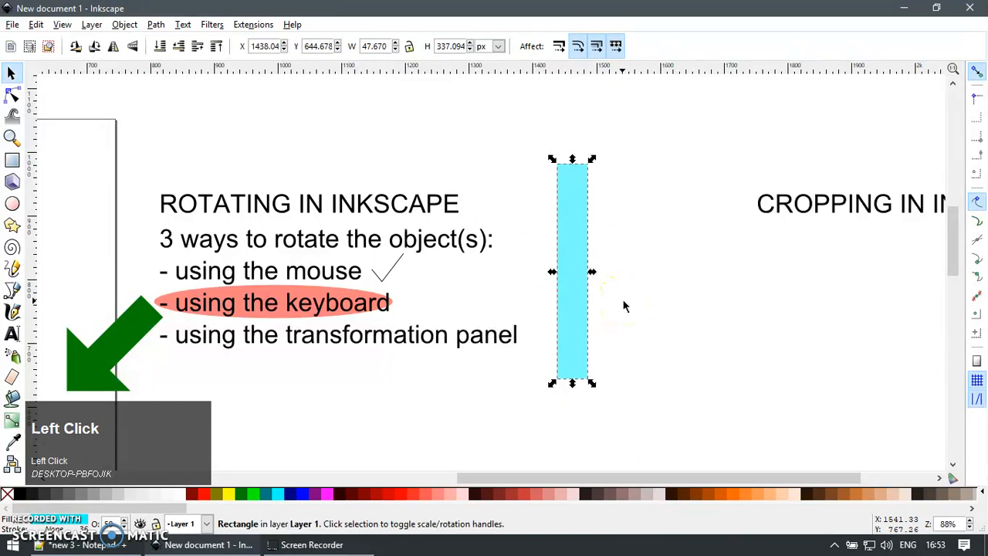
{"action": "left_click", "coordinate": [700, 465]}
- Select the cyan rectangle and rotate it clockwise in repeated 15° increments through several turns, ending tilted 15° past horizontal
{"action": "left_click", "coordinate": [564, 260]}
{"action": "left_click", "coordinate": [593, 219]}
{"action": "left_click", "coordinate": [578, 209]}
{"action": "key", "text": "bracketright"}
{"action": "key", "text": "bracketright"}
{"action": "key", "text": "bracketright"}
{"action": "key", "text": "bracketright"}
{"action": "key", "text": "bracketright"}
{"action": "key", "text": "bracketright"}
{"action": "key", "text": "bracketright"}
{"action": "key", "text": "bracketright"}
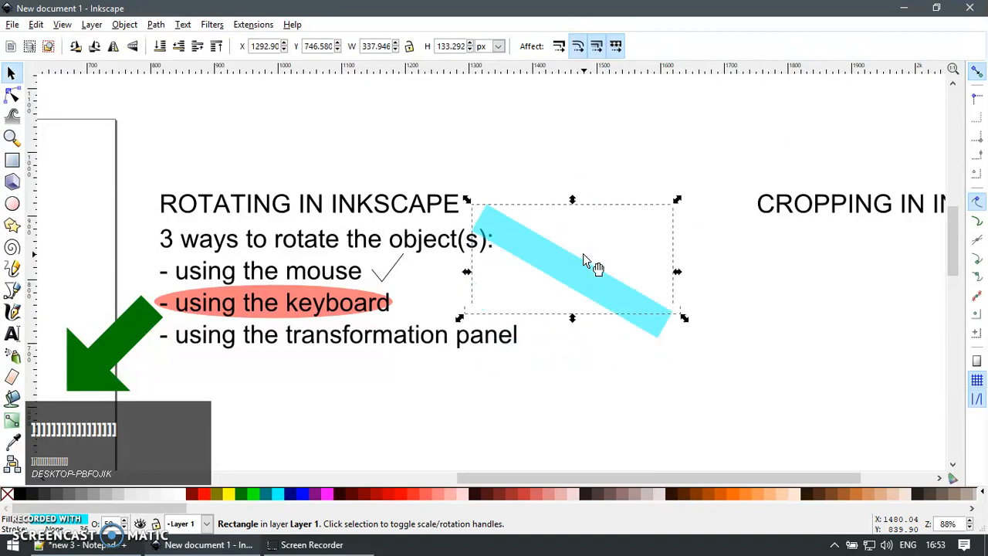
{"action": "key", "text": "bracketright"}
{"action": "key", "text": "bracketright"}
{"action": "key", "text": "bracketright"}
{"action": "key", "text": "bracketright"}
{"action": "key", "text": "bracketright"}
{"action": "key", "text": "bracketright"}
{"action": "key", "text": "bracketright"}
{"action": "key", "text": "bracketright"}
{"action": "key", "text": "bracketright"}
{"action": "key", "text": "bracketright"}
{"action": "key", "text": "bracketright"}
{"action": "key", "text": "bracketright"}
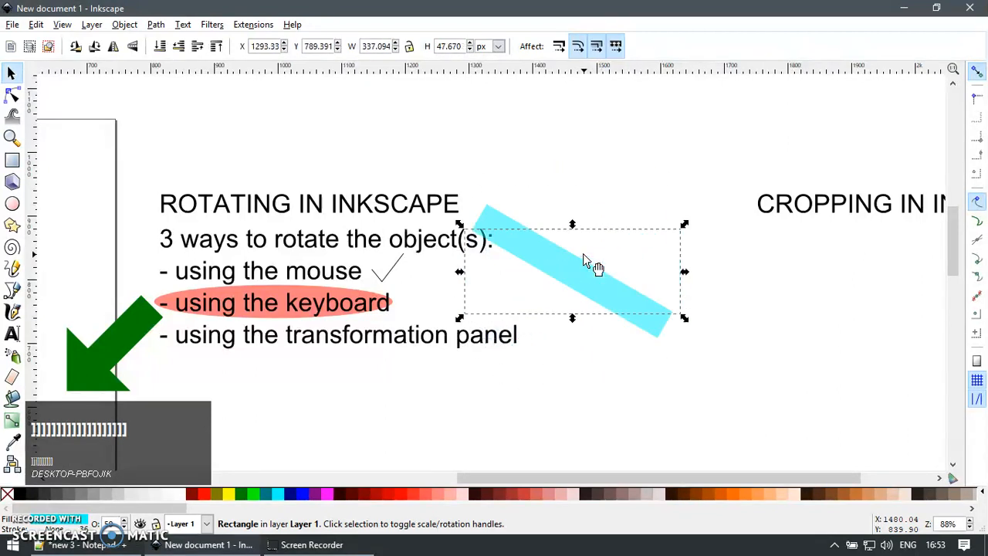
{"action": "key", "text": "bracketright"}
{"action": "key", "text": "bracketright"}
{"action": "key", "text": "bracketright"}
{"action": "key", "text": "bracketright"}
{"action": "key", "text": "bracketright"}
{"action": "key", "text": "bracketright"}
{"action": "key", "text": "bracketright"}
{"action": "key", "text": "bracketright"}
{"action": "key", "text": "bracketright"}
{"action": "key", "text": "bracketright"}
{"action": "key", "text": "bracketright"}
{"action": "key", "text": "bracketright"}
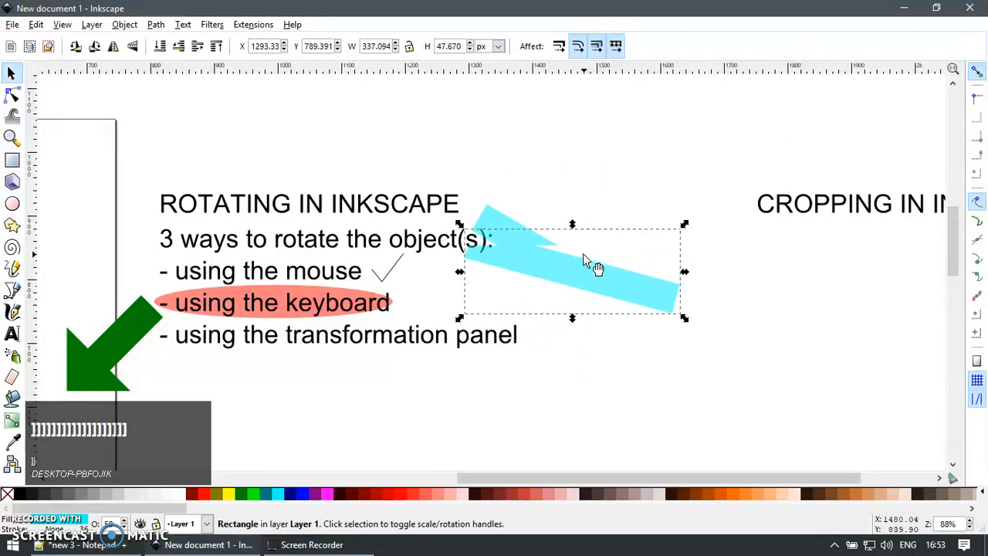
{"action": "key", "text": "bracketright"}
{"action": "key", "text": "bracketright"}
{"action": "key", "text": "bracketright"}
{"action": "key", "text": "bracketright"}
{"action": "key", "text": "bracketright"}
{"action": "key", "text": "bracketright"}
{"action": "key", "text": "bracketright"}
{"action": "key", "text": "bracketright"}
{"action": "key", "text": "bracketright"}
{"action": "key", "text": "bracketright"}
{"action": "key", "text": "bracketright"}
{"action": "key", "text": "bracketright"}
{"action": "key", "text": "bracketright"}
{"action": "key", "text": "bracketright"}
{"action": "key", "text": "bracketright"}
{"action": "key", "text": "bracketright"}
{"action": "key", "text": "bracketright"}
{"action": "key", "text": "bracketright"}
{"action": "key", "text": "bracketright"}
{"action": "key", "text": "bracketright"}
{"action": "key", "text": "bracketright"}
{"action": "key", "text": "bracketright"}
{"action": "key", "text": "bracketright"}
{"action": "key", "text": "bracketright"}
{"action": "key", "text": "bracketright"}
{"action": "key", "text": "bracketright"}
{"action": "key", "text": "bracketright"}
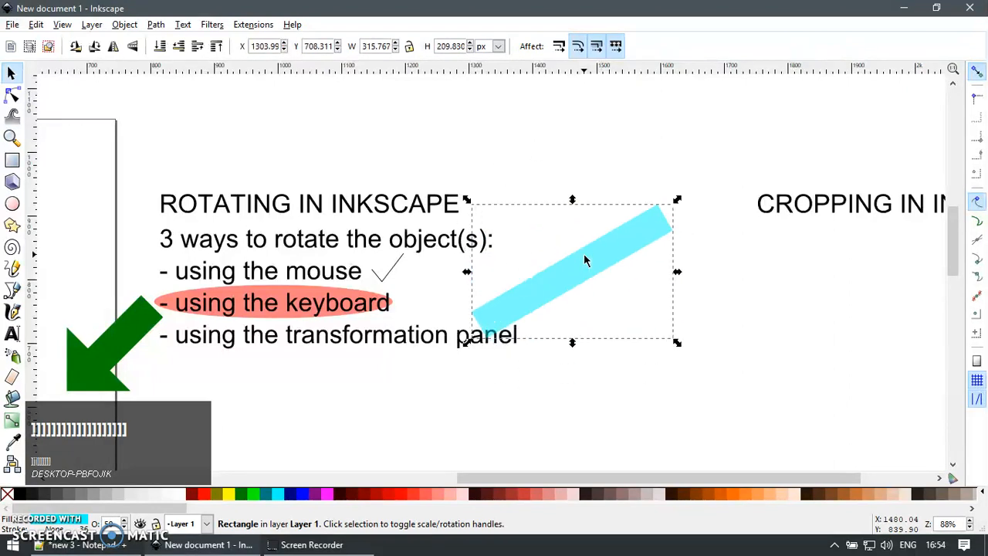
{"action": "key", "text": "bracketright"}
{"action": "key", "text": "bracketright"}
{"action": "key", "text": "bracketright"}
{"action": "key", "text": "bracketright"}
{"action": "key", "text": "bracketright"}
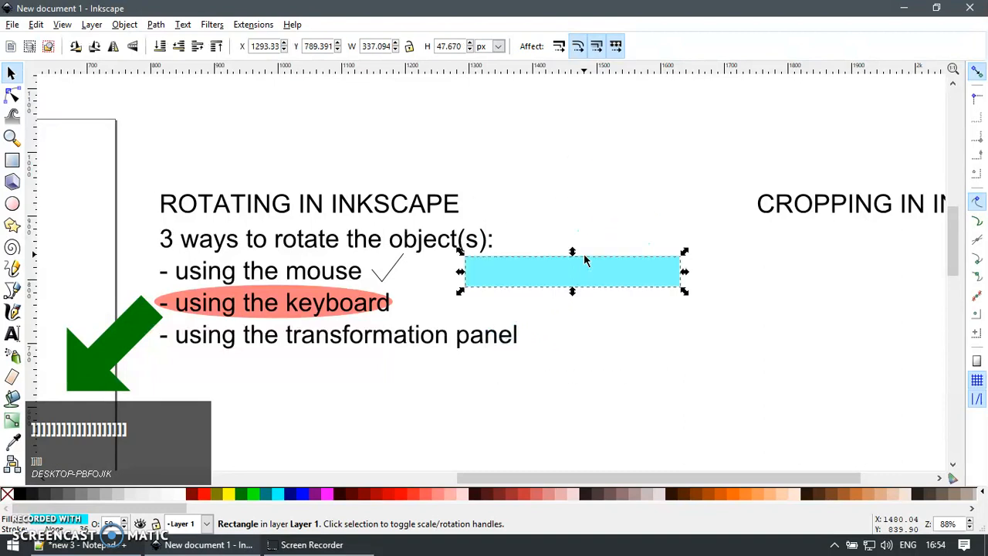
{"action": "key", "text": "bracketright"}
{"action": "key", "text": "bracketright"}
{"action": "key", "text": "bracketright"}
{"action": "key", "text": "bracketright"}
{"action": "key", "text": "bracketright"}
{"action": "key", "text": "bracketright"}
{"action": "key", "text": "bracketright"}
{"action": "key", "text": "bracketright"}
{"action": "key", "text": "bracketright"}
{"action": "key", "text": "bracketright"}
{"action": "key", "text": "bracketright"}
{"action": "key", "text": "bracketright"}
{"action": "key", "text": "bracketright"}
{"action": "key", "text": "bracketright"}
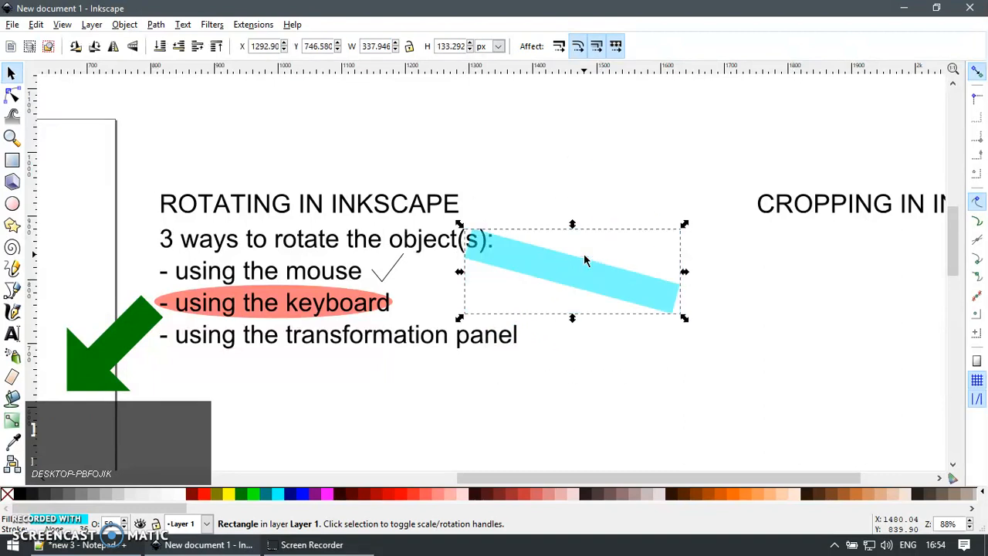
- Rotate the cyan rectangle clockwise in repeated 15° increments, ending on a 45° diagonal that slopes down to the right
{"action": "key", "text": "bracketright"}
{"action": "key", "text": "bracketright"}
{"action": "key", "text": "bracketright"}
{"action": "key", "text": "bracketright"}
{"action": "key", "text": "bracketright"}
{"action": "key", "text": "bracketright"}
{"action": "key", "text": "bracketright"}
{"action": "key", "text": "bracketright"}
{"action": "key", "text": "bracketright"}
{"action": "key", "text": "bracketright"}
{"action": "key", "text": "bracketright"}
{"action": "key", "text": "bracketright"}
{"action": "key", "text": "bracketright"}
{"action": "key", "text": "bracketright"}
{"action": "key", "text": "bracketright"}
{"action": "key", "text": "bracketright"}
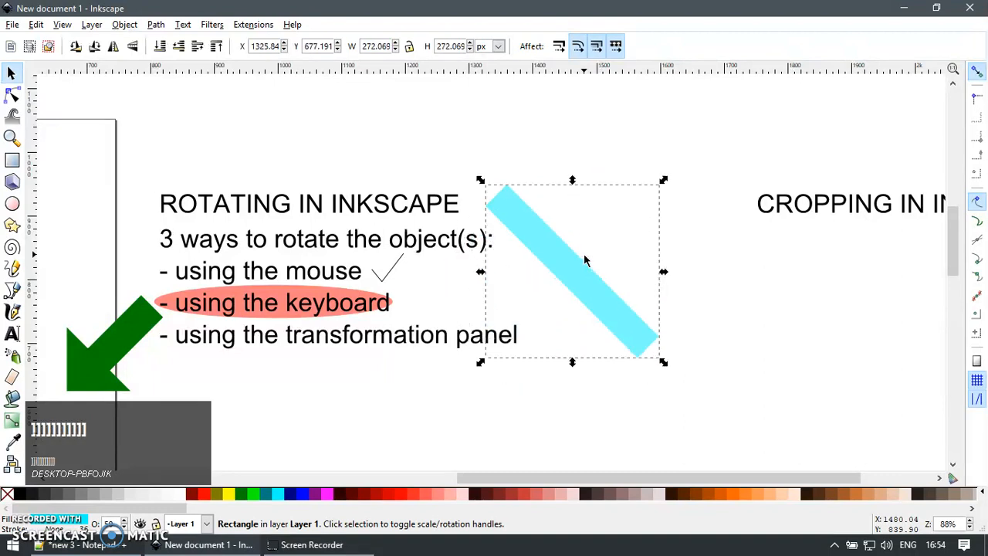
- Rotate the cyan rectangle counterclockwise in repeated 15° increments through several turns, bring it upright, and deselect it
{"action": "key", "text": "bracketleft"}
{"action": "key", "text": "bracketleft"}
{"action": "key", "text": "bracketleft"}
{"action": "key", "text": "bracketleft"}
{"action": "key", "text": "bracketleft"}
{"action": "key", "text": "bracketleft"}
{"action": "key", "text": "bracketleft"}
{"action": "key", "text": "bracketleft"}
{"action": "key", "text": "bracketleft"}
{"action": "key", "text": "bracketleft"}
{"action": "key", "text": "bracketleft"}
{"action": "key", "text": "bracketleft"}
{"action": "key", "text": "bracketleft"}
{"action": "key", "text": "bracketleft"}
{"action": "key", "text": "bracketleft"}
{"action": "key", "text": "bracketleft"}
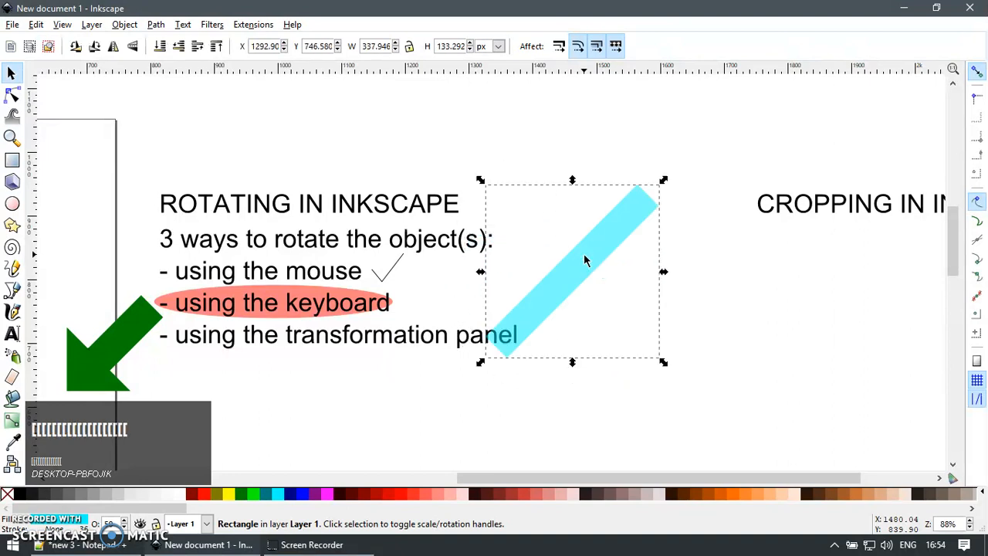
{"action": "key", "text": "bracketright"}
{"action": "key", "text": "bracketright"}
{"action": "key", "text": "bracketright"}
{"action": "key", "text": "bracketright"}
{"action": "key", "text": "bracketright"}
{"action": "key", "text": "bracketright"}
{"action": "key", "text": "bracketright"}
{"action": "key", "text": "bracketright"}
{"action": "key", "text": "bracketright"}
{"action": "key", "text": "bracketright"}
{"action": "key", "text": "bracketright"}
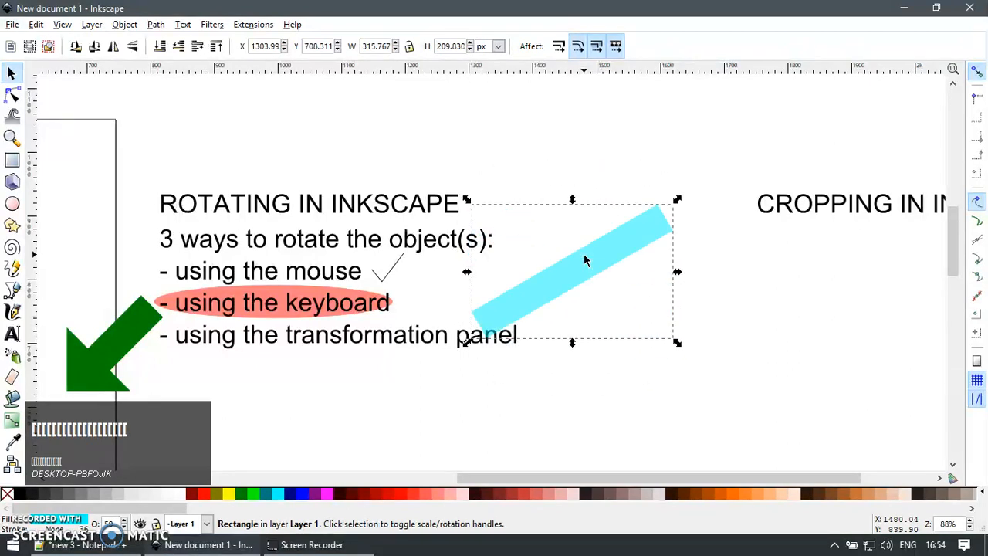
{"action": "key", "text": "bracketright"}
{"action": "key", "text": "bracketright"}
{"action": "key", "text": "bracketright"}
{"action": "key", "text": "bracketright"}
{"action": "key", "text": "bracketright"}
{"action": "key", "text": "bracketright"}
{"action": "key", "text": "bracketright"}
{"action": "key", "text": "bracketright"}
{"action": "key", "text": "bracketright"}
{"action": "key", "text": "bracketright"}
{"action": "key", "text": "bracketright"}
{"action": "key", "text": "bracketright"}
{"action": "key", "text": "bracketright"}
{"action": "key", "text": "bracketright"}
{"action": "key", "text": "bracketright"}
{"action": "key", "text": "bracketright"}
{"action": "key", "text": "bracketright"}
{"action": "key", "text": "bracketright"}
{"action": "key", "text": "bracketright"}
{"action": "key", "text": "bracketright"}
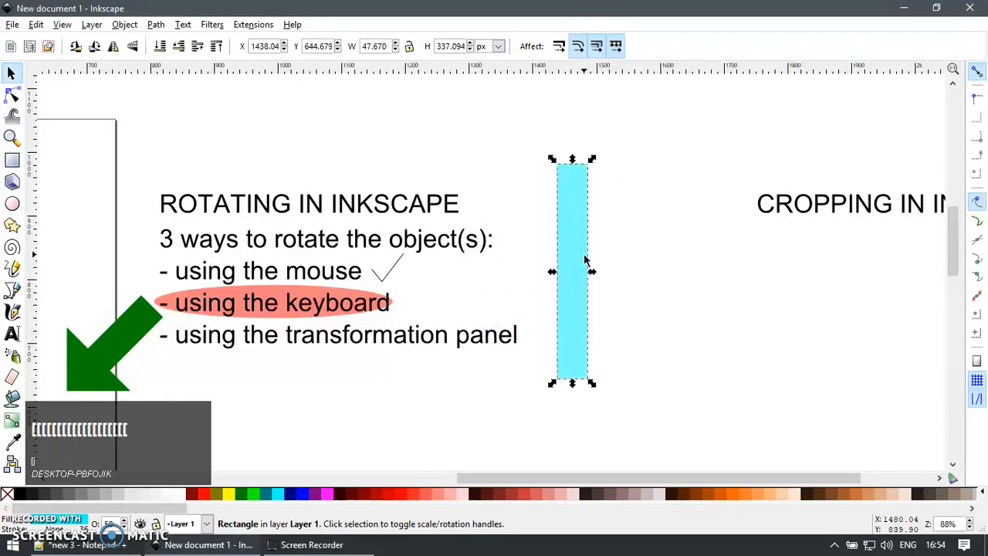
{"action": "key", "text": "bracketleft"}
{"action": "key", "text": "bracketleft"}
{"action": "key", "text": "bracketright"}
{"action": "key", "text": "bracketright"}
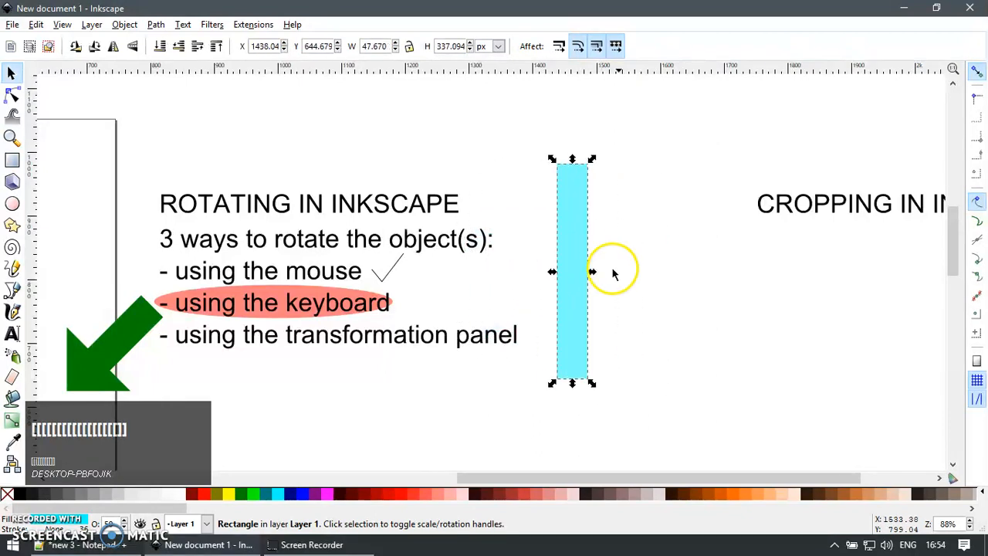
{"action": "left_click", "coordinate": [612, 269]}
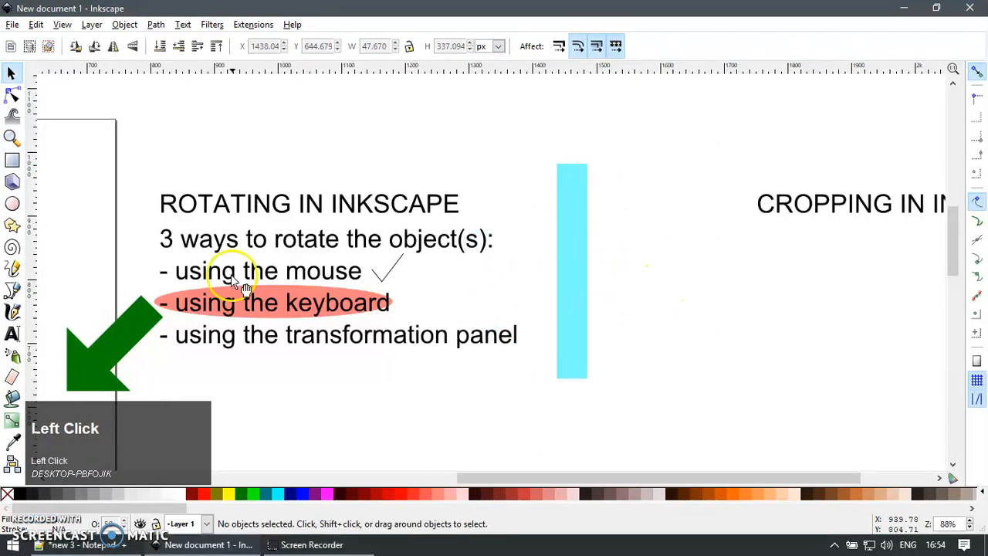
- Duplicate the check mark and place the copy beside the "using the keyboard" line
{"action": "left_click", "coordinate": [391, 266]}
{"action": "key", "text": "ctrl+d"}
{"action": "left_click_drag", "start_coordinate": [393, 271], "coordinate": [423, 291]}
{"action": "left_click", "coordinate": [461, 387]}
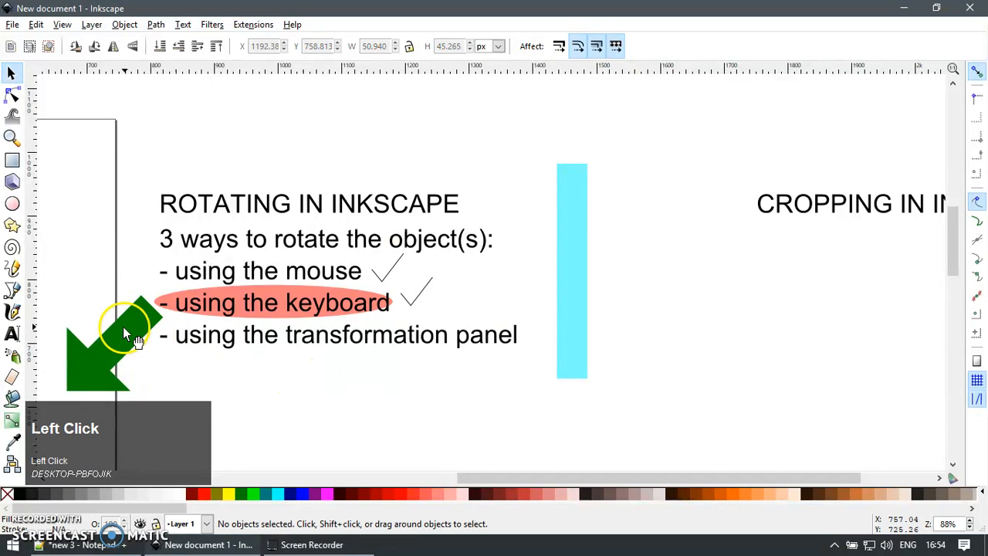
- Select the rotating notes, check marks and cyan rectangle together and move them slightly right and up, away from the green arrow
{"action": "left_click_drag", "start_coordinate": [133, 127], "coordinate": [658, 394]}
{"action": "left_click_drag", "start_coordinate": [429, 349], "coordinate": [462, 338]}
{"action": "left_click", "coordinate": [521, 394]}
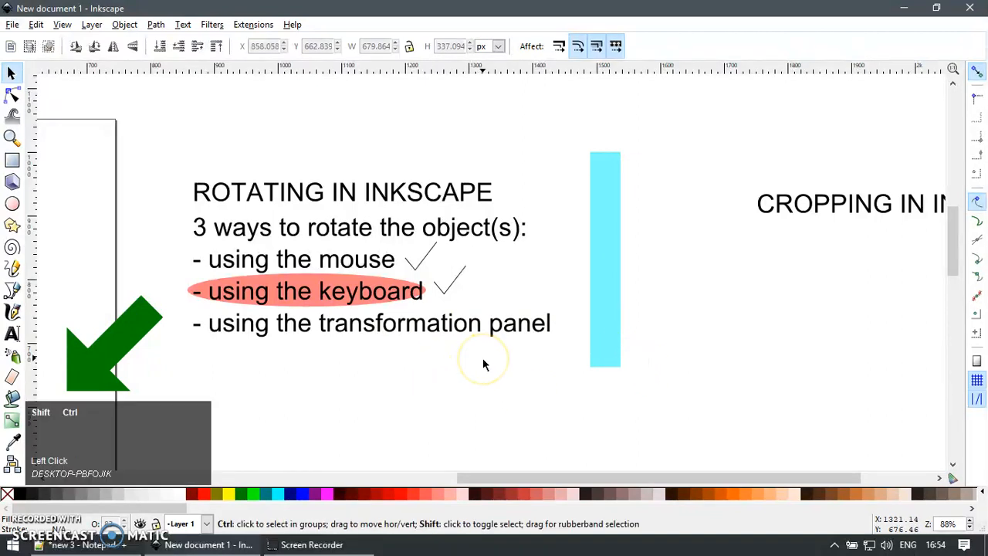
- Open the Transform settings and add the line "(ctrl+shift+m)" below "using the transformation panel" in the rotating notes
{"action": "key", "text": "ctrl+shift+m"}
{"action": "key", "text": "t"}
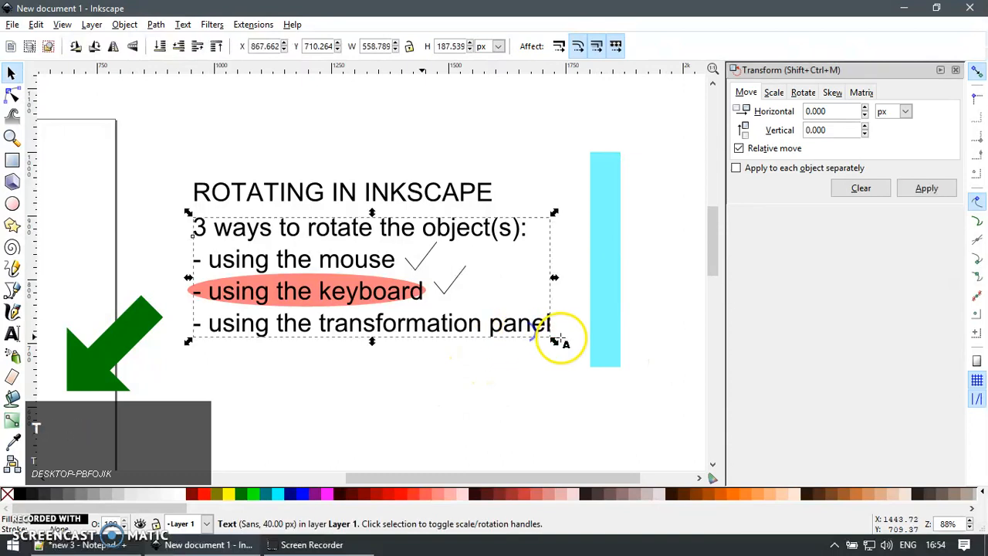
{"action": "left_click", "coordinate": [560, 337]}
{"action": "key", "text": "Return"}
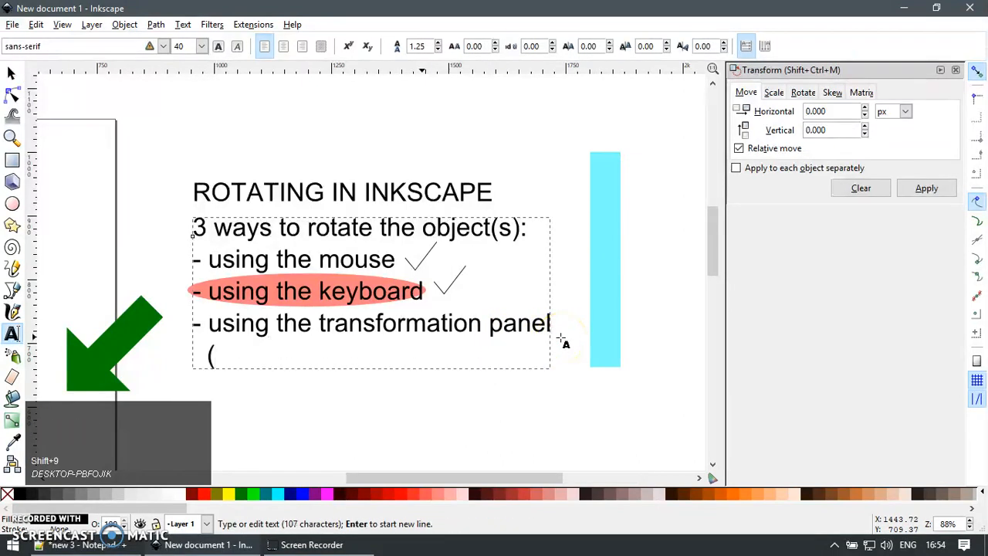
{"action": "type", "text": "(ctrl+shift+m"}
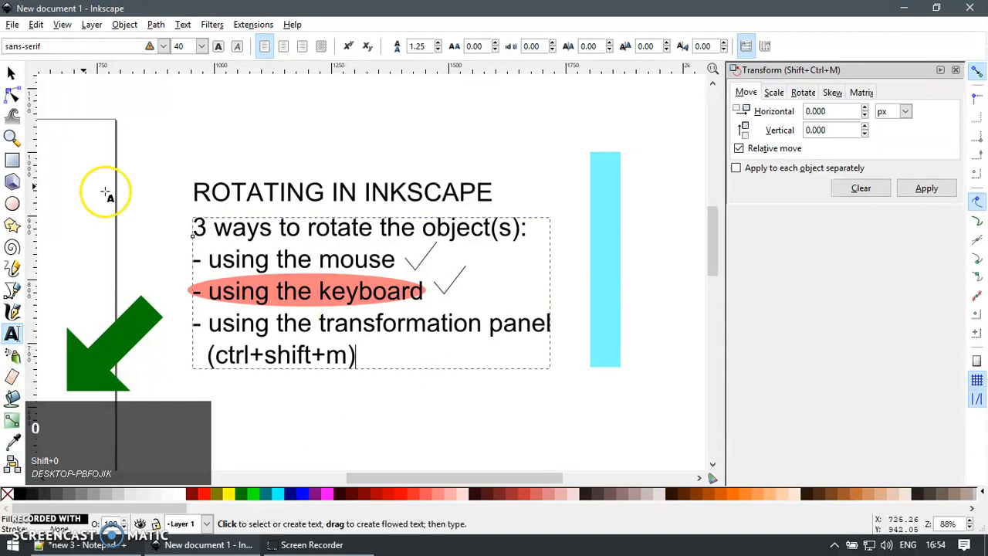
{"action": "left_click", "coordinate": [12, 72]}
{"action": "left_click", "coordinate": [516, 432]}
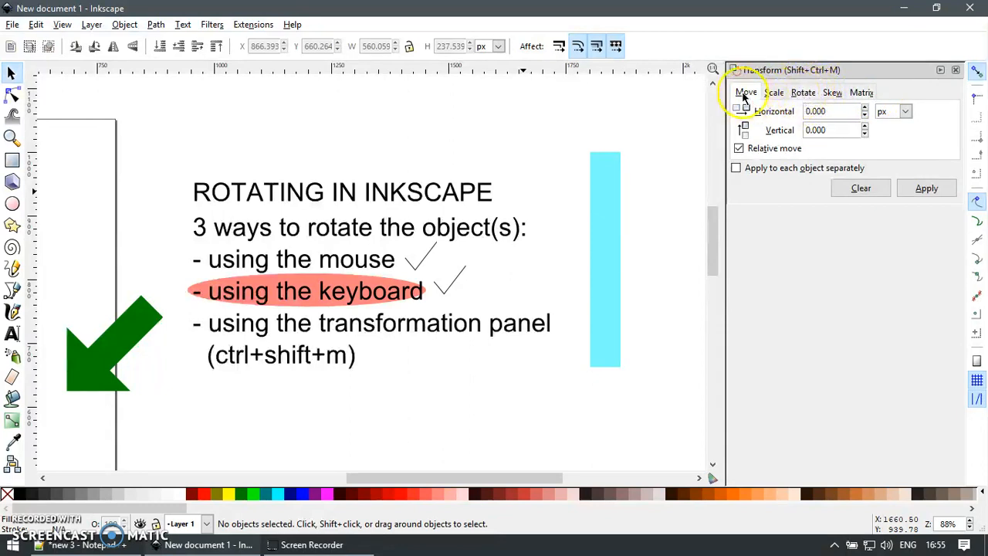
- Look through the Transform modes, return to Rotate, and open the rotation angle for editing with the cyan rectangle selected
{"action": "left_click", "coordinate": [774, 92]}
{"action": "left_click", "coordinate": [803, 93]}
{"action": "left_click", "coordinate": [832, 92]}
{"action": "left_click", "coordinate": [861, 92]}
{"action": "left_click", "coordinate": [802, 93]}
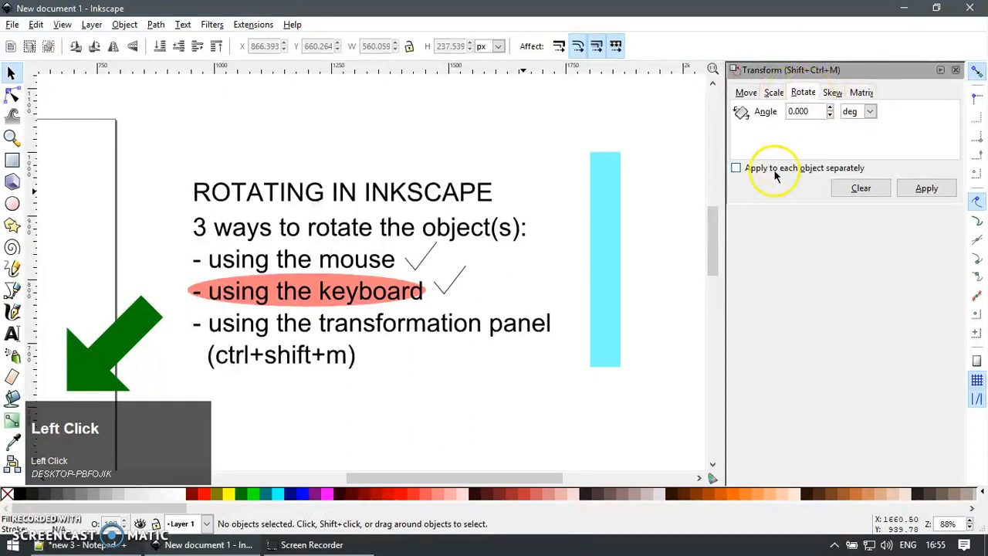
{"action": "left_click", "coordinate": [607, 225]}
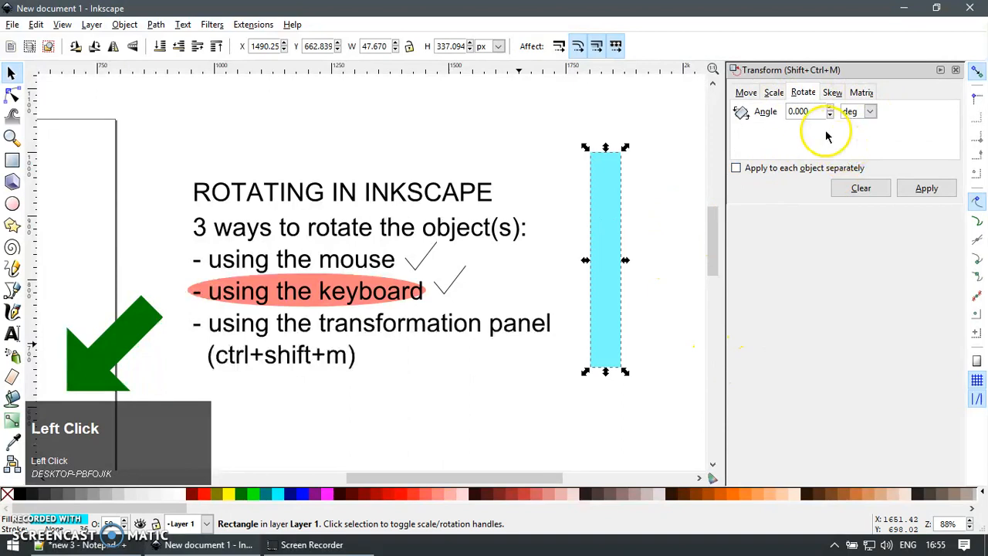
{"action": "left_click", "coordinate": [798, 111]}
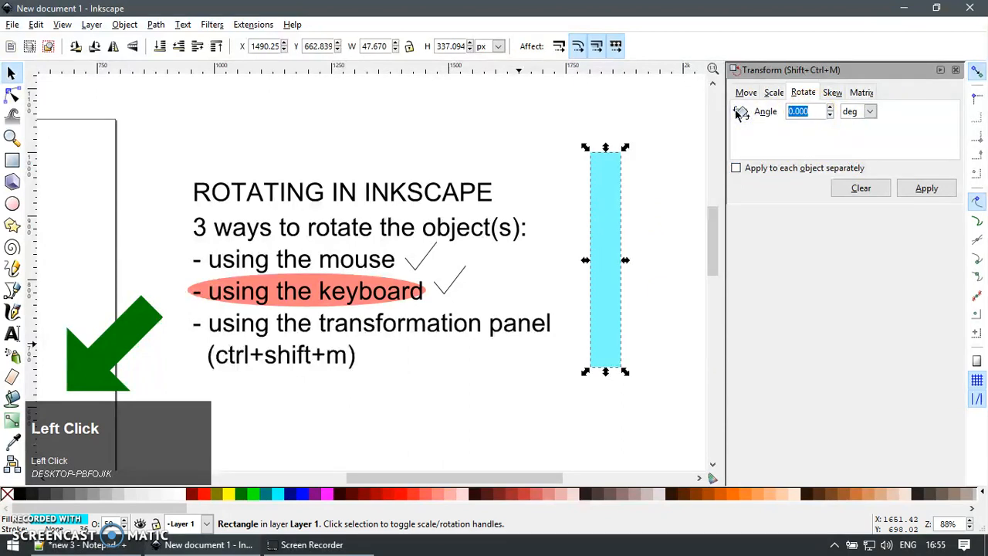
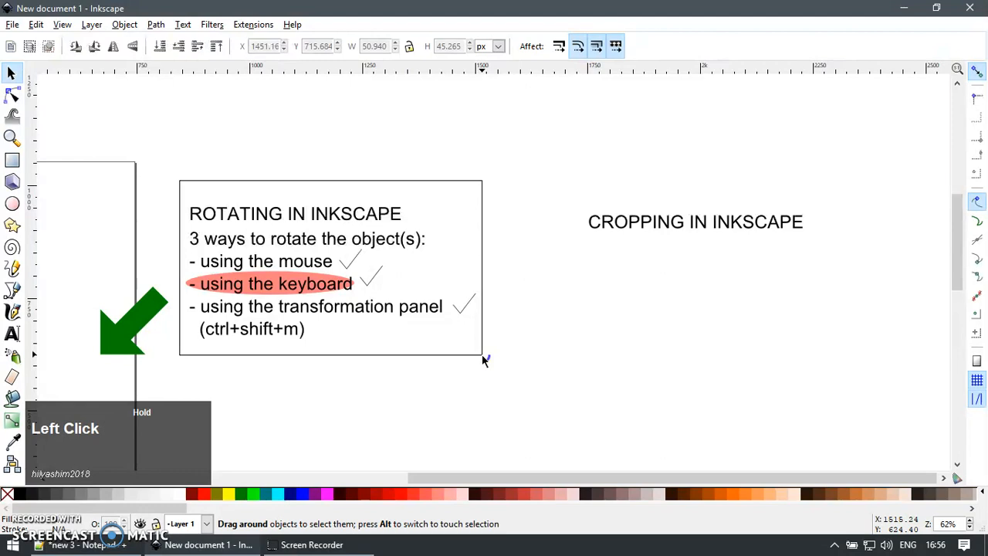
- Try rotating the green arrow freehand by its corner handle, and undo the changes
{"action": "left_click_drag", "start_coordinate": [483, 358], "coordinate": [480, 353]}
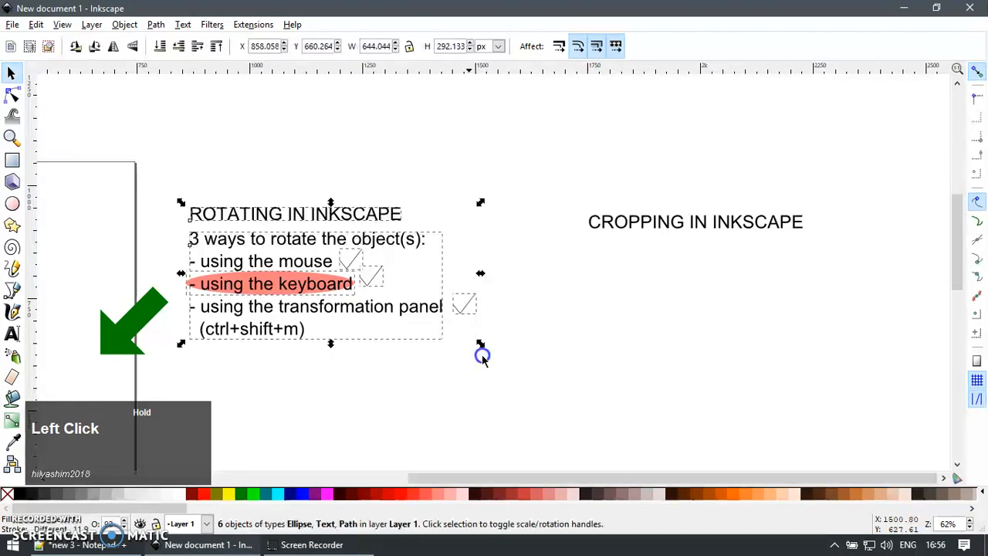
{"action": "left_click", "coordinate": [145, 332]}
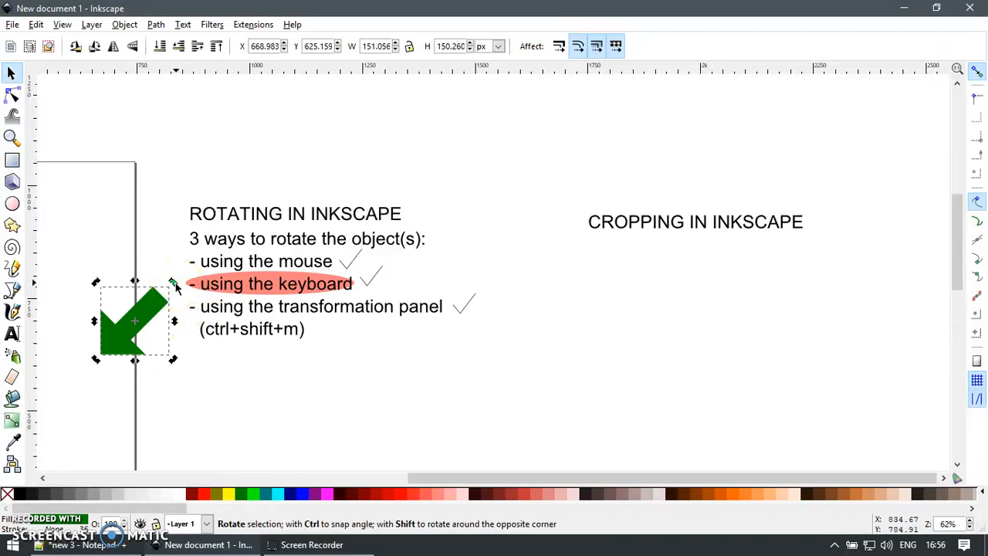
{"action": "left_click", "coordinate": [175, 284]}
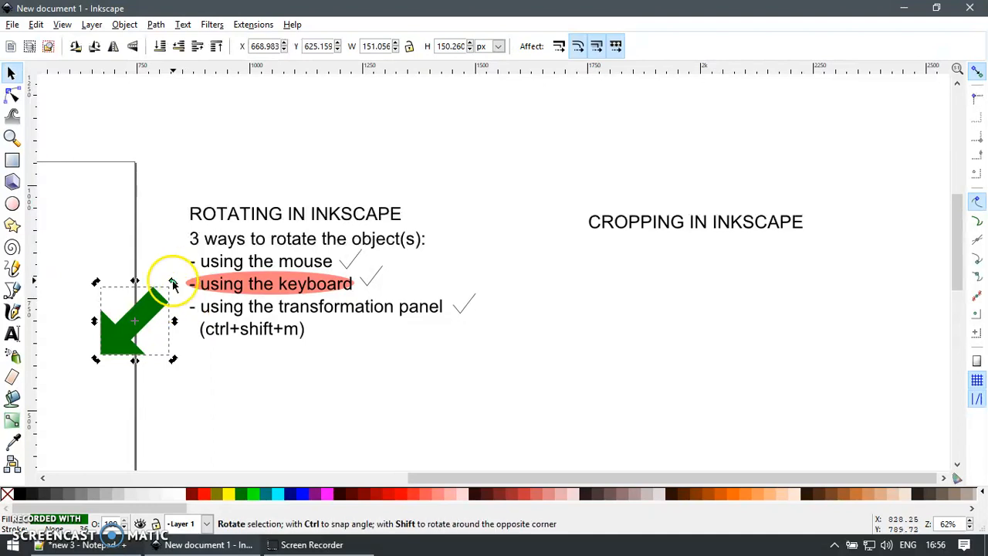
{"action": "left_click_drag", "start_coordinate": [174, 285], "coordinate": [141, 260]}
{"action": "key", "text": "ctrl+z"}
{"action": "key", "text": "ctrl+z"}
{"action": "key", "text": "ctrl+z"}
{"action": "left_click", "coordinate": [496, 381]}
- Move the green arrow down and left so it lies fully inside the page, clear of the rotating notes
{"action": "left_click", "coordinate": [138, 311]}
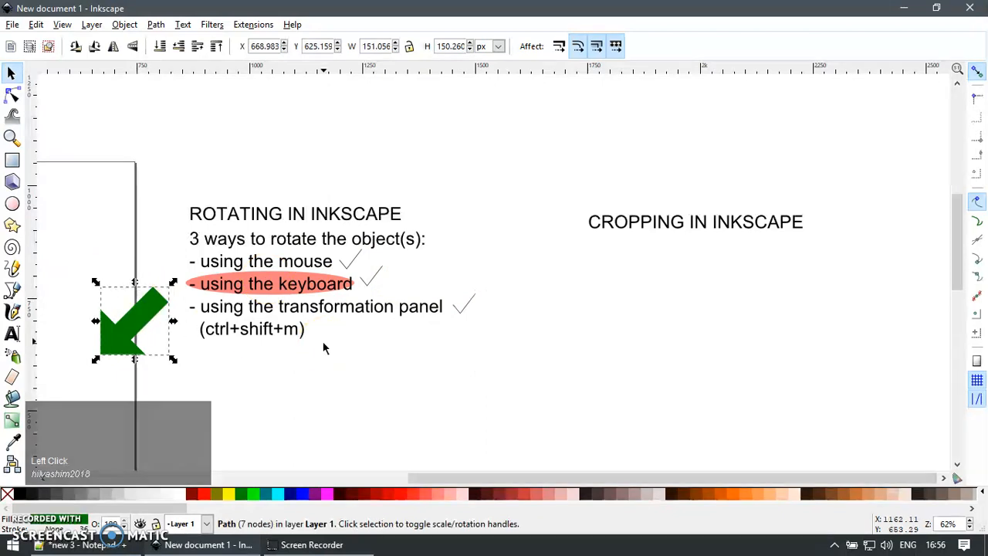
{"action": "left_click_drag", "start_coordinate": [135, 343], "coordinate": [87, 372]}
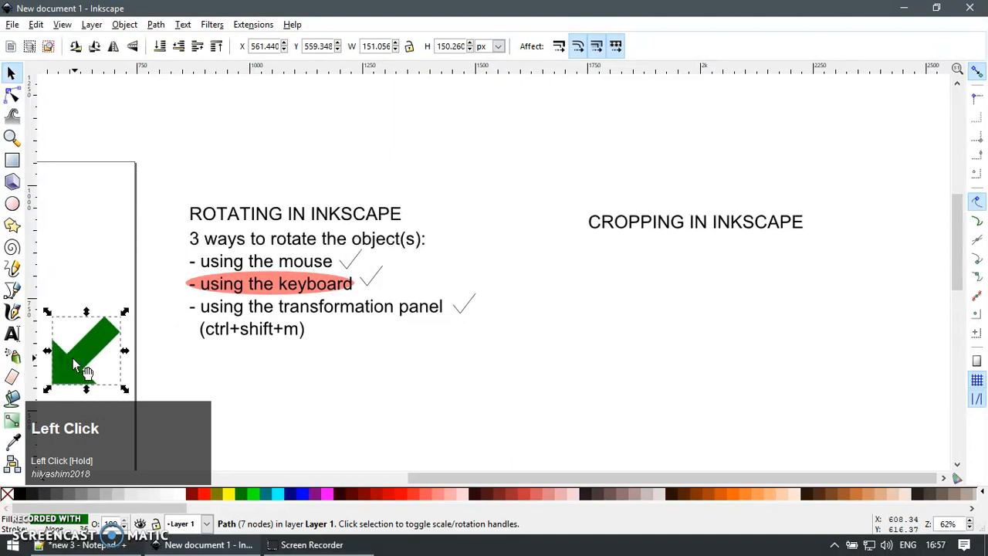
- Rotate the green arrow clockwise in repeated 15° increments, rotate it back to its original orientation, and deselect it
{"action": "key", "text": "bracketright"}
{"action": "key", "text": "bracketright"}
{"action": "key", "text": "bracketright"}
{"action": "key", "text": "bracketright"}
{"action": "key", "text": "bracketright"}
{"action": "key", "text": "bracketright"}
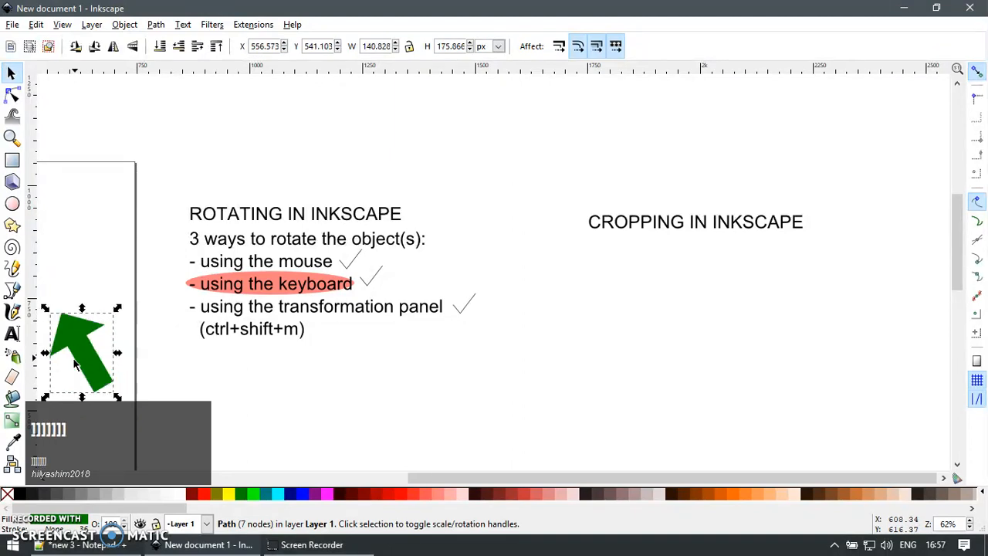
{"action": "key", "text": "bracketleft"}
{"action": "key", "text": "bracketleft"}
{"action": "key", "text": "bracketleft"}
{"action": "key", "text": "bracketleft"}
{"action": "key", "text": "bracketleft"}
{"action": "key", "text": "bracketleft"}
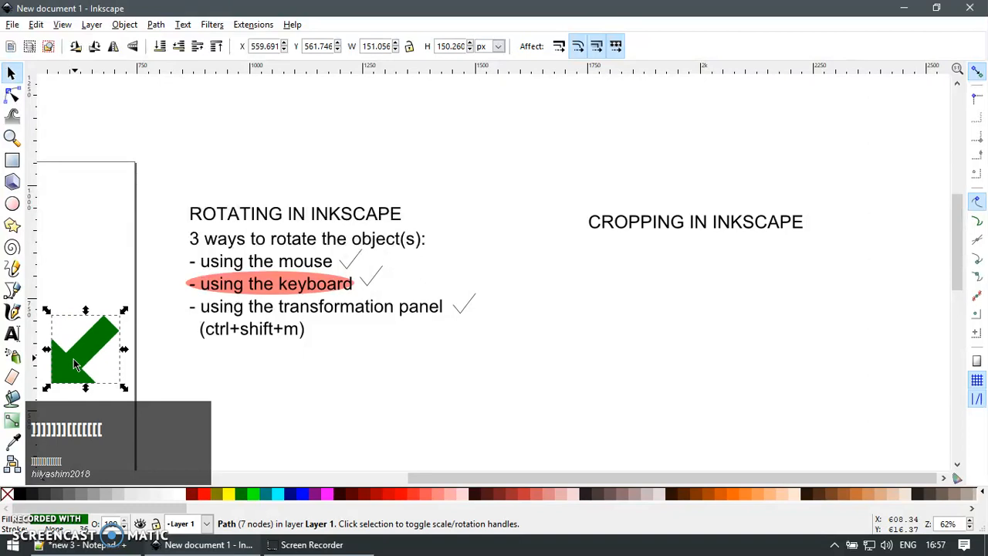
{"action": "left_click", "coordinate": [258, 399]}
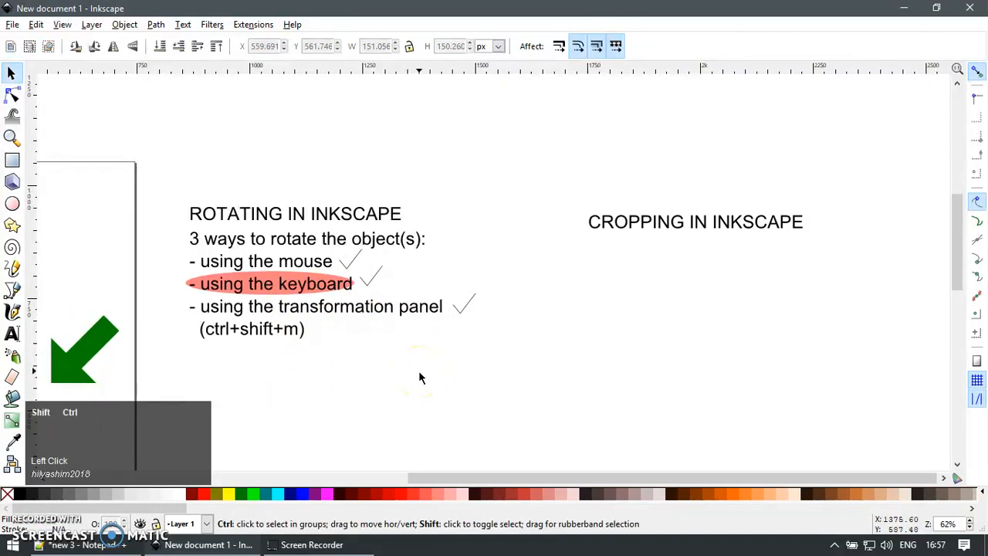
- Open the Transform settings to review the Rotate angle option, and hide them again
{"action": "key", "text": "ctrl+shift+m"}
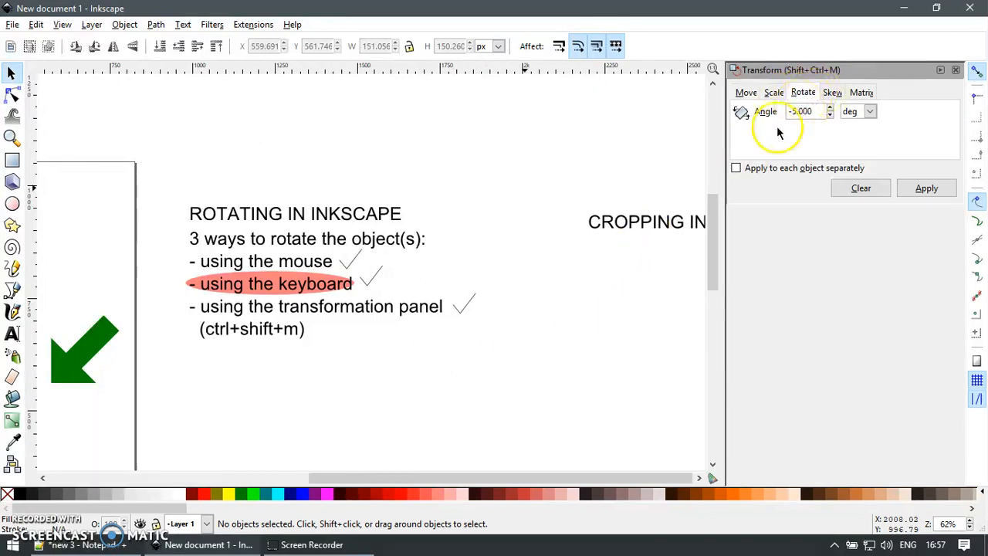
{"action": "left_click", "coordinate": [644, 291]}
{"action": "key", "text": "F12"}
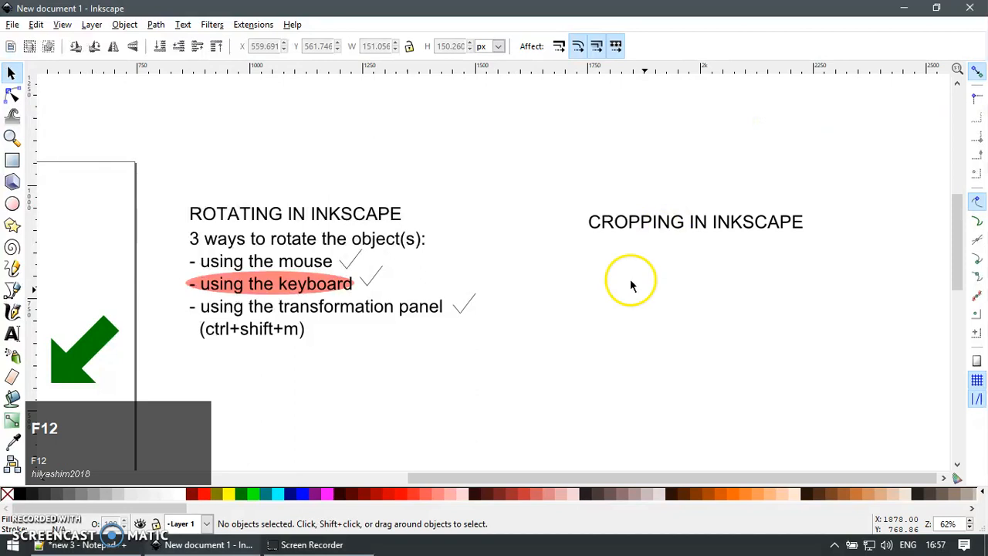
- Move the "CROPPING IN INKSCAPE" heading left, closer to the rotating notes and level with their heading
{"action": "left_click_drag", "start_coordinate": [652, 234], "coordinate": [559, 227]}
{"action": "left_click", "coordinate": [624, 249]}
{"action": "left_click", "coordinate": [343, 249]}
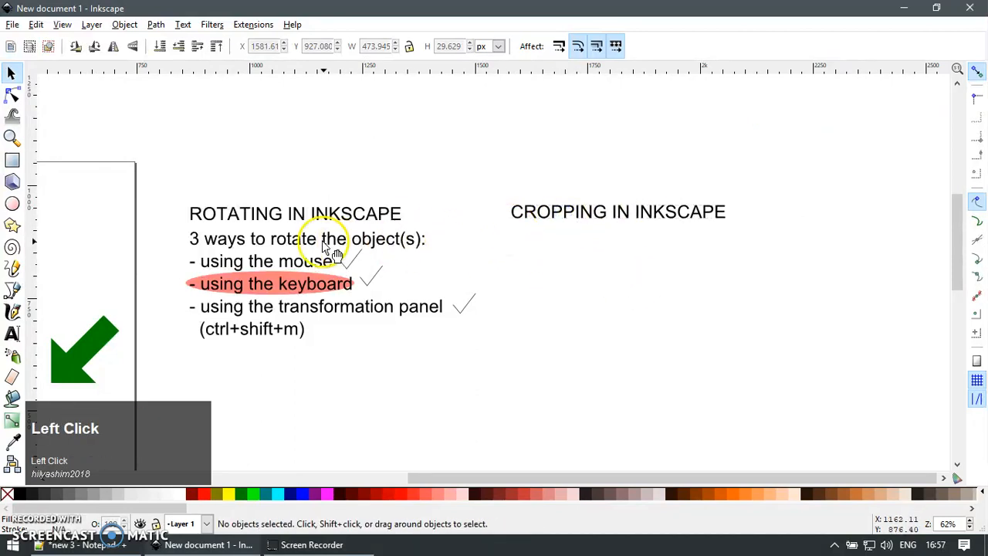
{"action": "left_click", "coordinate": [569, 224]}
- Duplicate the rotating notes' text block and place the copy directly below the "CROPPING IN INKSCAPE" heading
{"action": "left_click", "coordinate": [338, 240]}
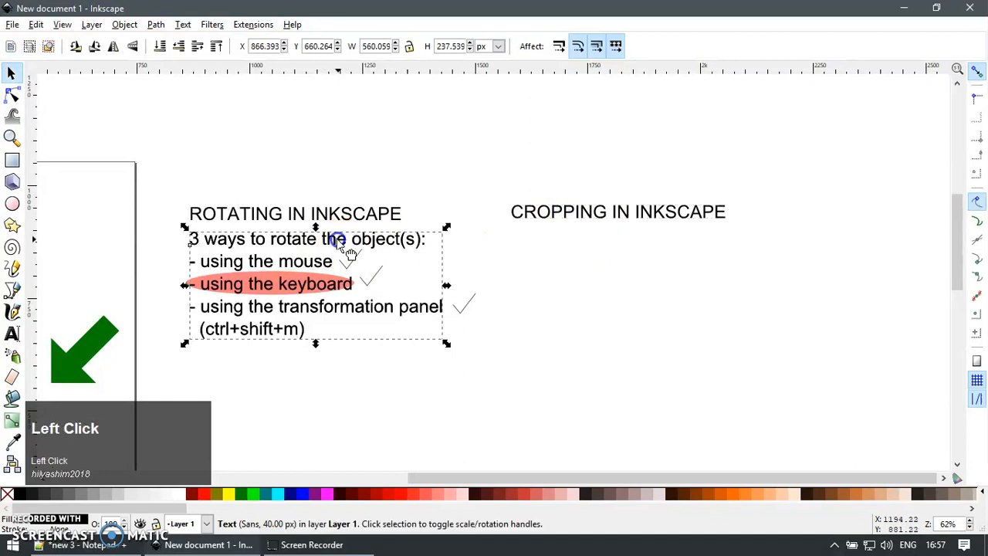
{"action": "key", "text": "ctrl+d"}
{"action": "left_click_drag", "start_coordinate": [349, 254], "coordinate": [668, 249]}
{"action": "left_click", "coordinate": [125, 25]}
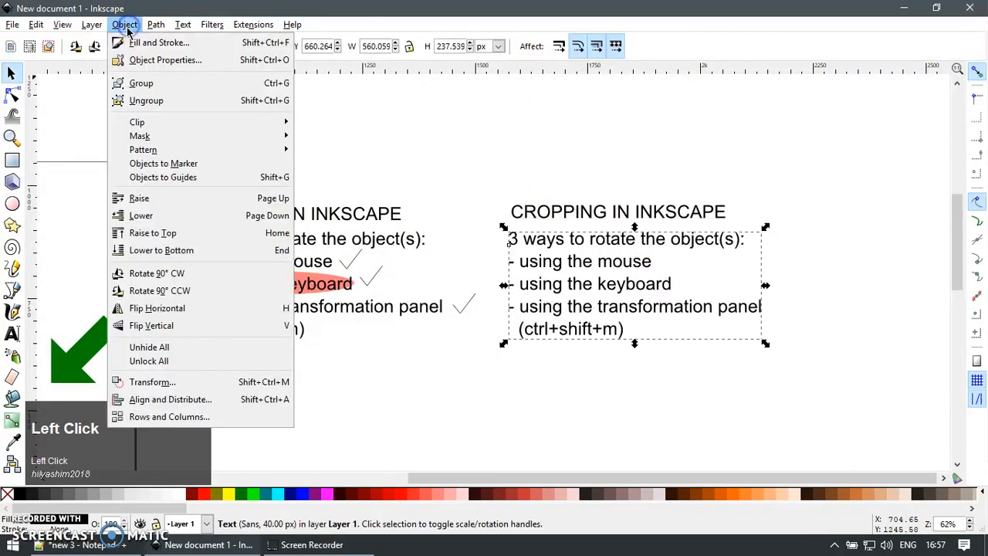
{"action": "mouse_move", "coordinate": [155, 24]}
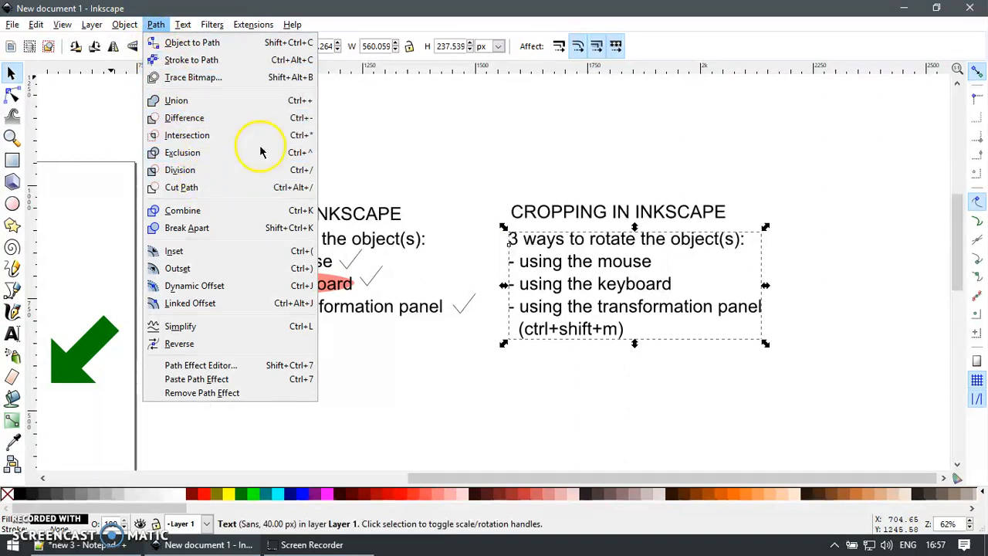
{"action": "left_click", "coordinate": [543, 255]}
- Replace all of the duplicated text with "minusing: we do the minus between the object."
{"action": "key", "text": "t"}
{"action": "left_click", "coordinate": [580, 263]}
{"action": "key", "text": "ctrl+a"}
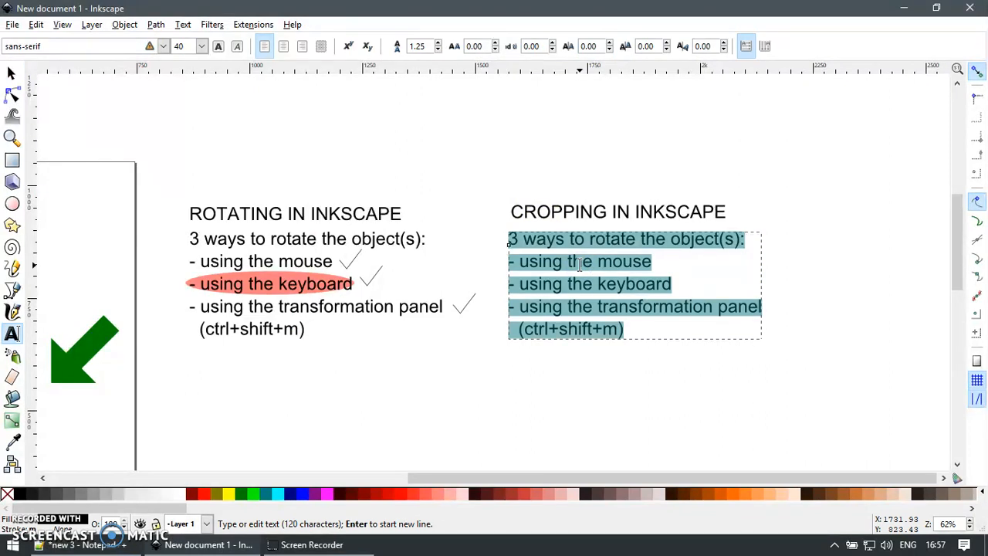
{"action": "type", "text": "minusing"}
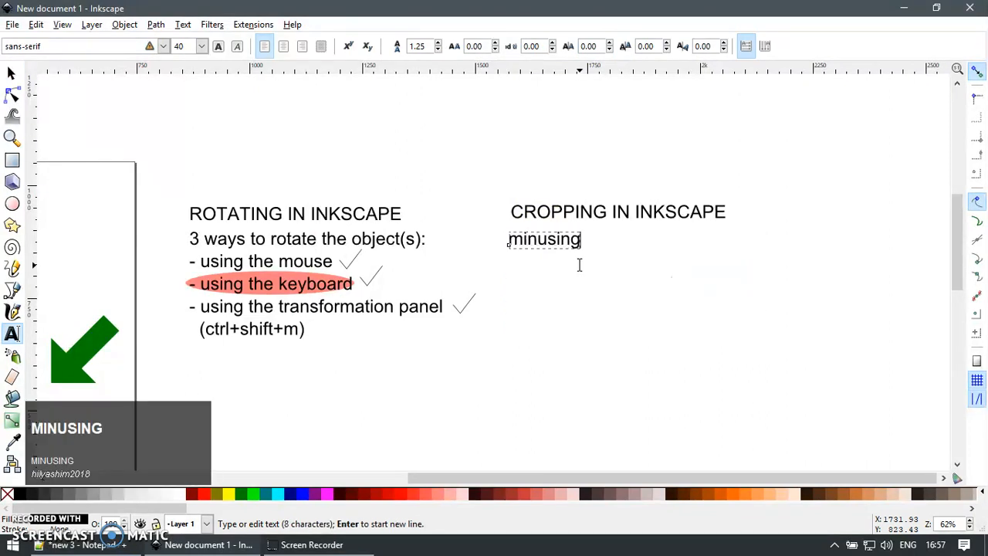
{"action": "type", "text": ": we do the minus "}
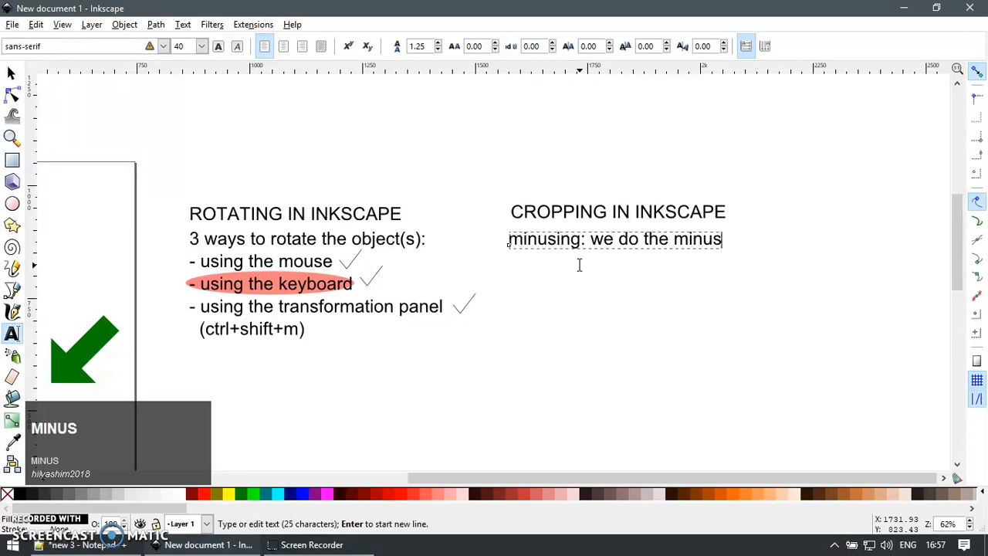
{"action": "type", "text": "between the object."}
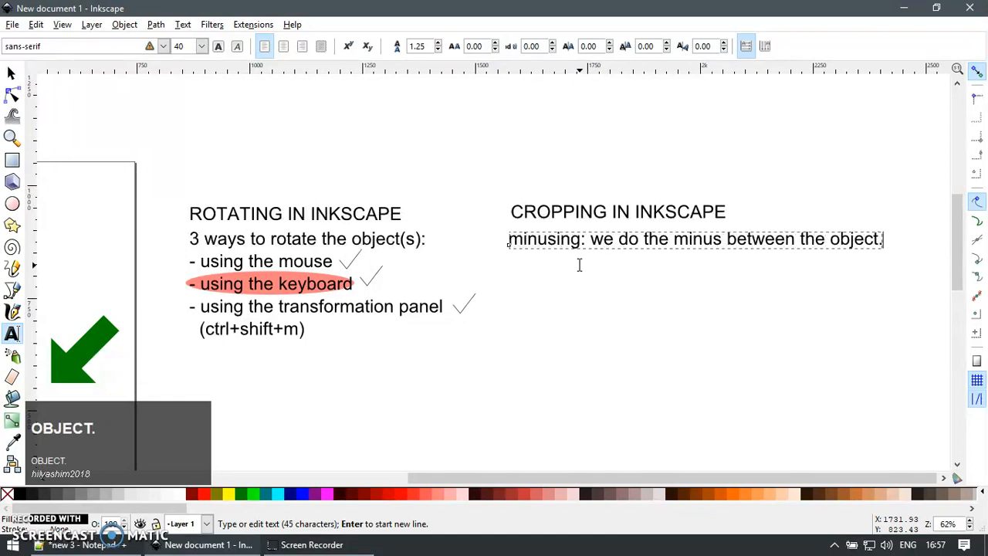
- Draw a green square below the minusing note and a green circle about 188 px in diameter to its lower right
{"action": "key", "text": "F1"}
{"action": "key", "text": "r"}
{"action": "left_click_drag", "start_coordinate": [526, 272], "coordinate": [610, 357]}
{"action": "key", "text": "F1"}
{"action": "key", "text": "e"}
{"action": "left_click_drag", "start_coordinate": [637, 312], "coordinate": [732, 397]}
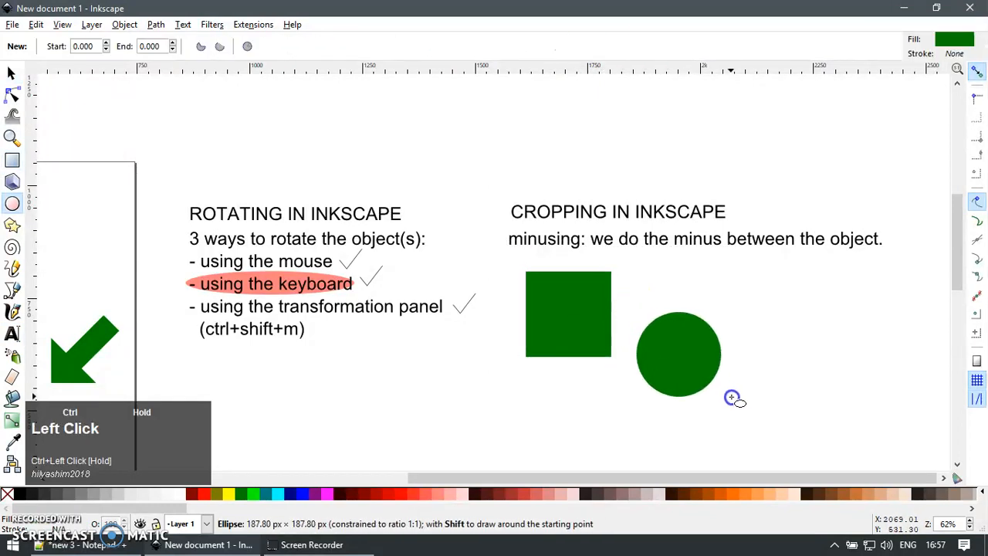
- Fill the circle below the minusing note with yellow and move it over the green square's lower-right corner
{"action": "key", "text": "F1"}
{"action": "left_click", "coordinate": [228, 494]}
{"action": "left_click_drag", "start_coordinate": [679, 364], "coordinate": [714, 371]}
{"action": "left_click", "coordinate": [719, 342]}
{"action": "key", "text": "ctrl+z"}
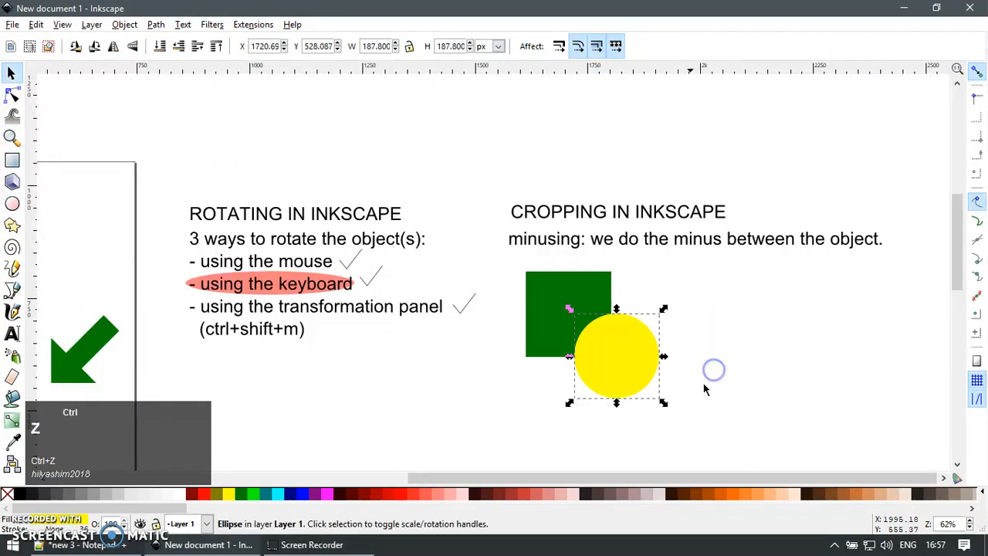
- Subtract the yellow circle from the green square with the Difference operation
{"action": "left_click", "coordinate": [602, 288], "text": "shift"}
{"action": "left_click", "coordinate": [716, 315]}
{"action": "left_click", "coordinate": [624, 369]}
{"action": "left_click", "coordinate": [576, 288], "text": "shift"}
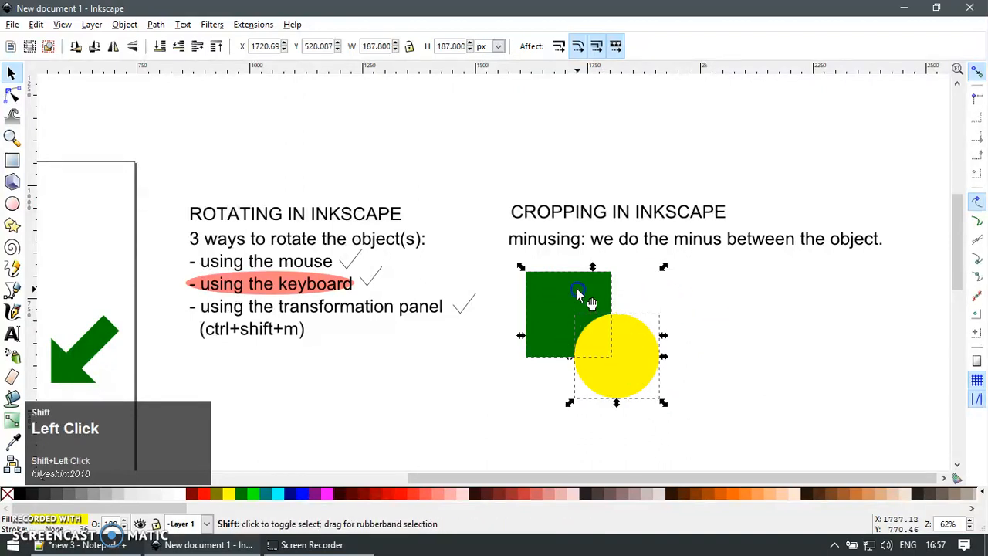
{"action": "left_click", "coordinate": [703, 296]}
{"action": "left_click_drag", "start_coordinate": [714, 262], "coordinate": [558, 403]}
{"action": "left_click", "coordinate": [560, 403]}
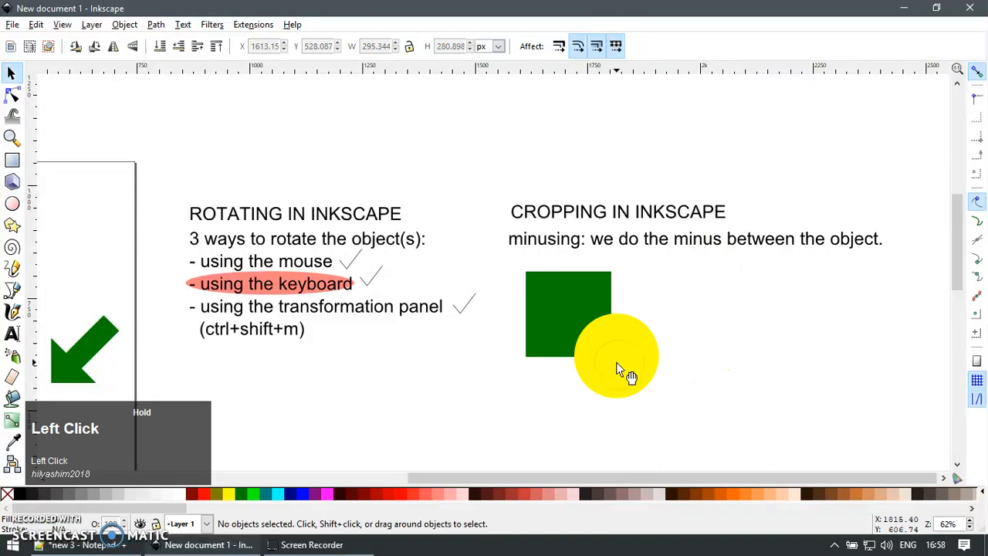
{"action": "left_click", "coordinate": [616, 362]}
{"action": "left_click", "coordinate": [577, 294]}
{"action": "left_click", "coordinate": [635, 359]}
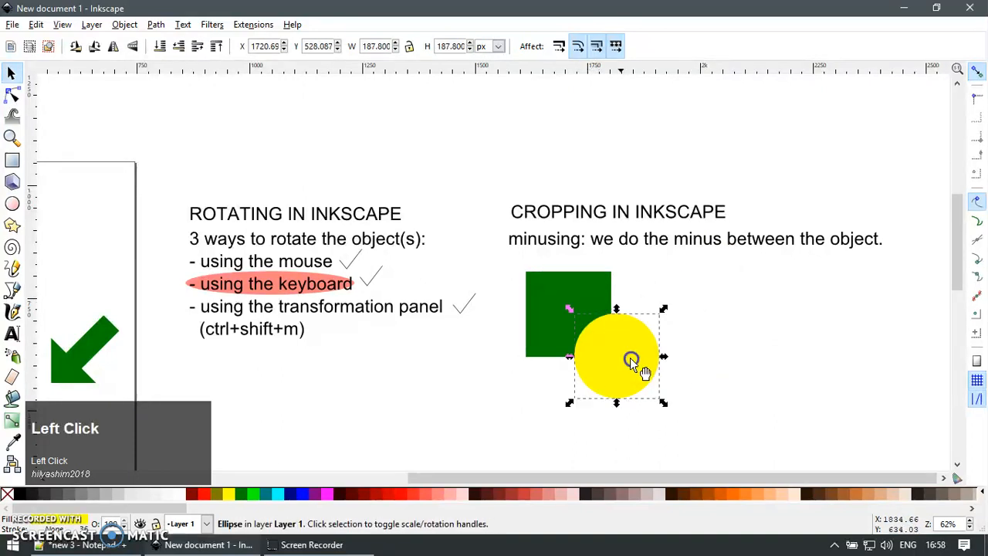
{"action": "left_click", "coordinate": [598, 305], "text": "shift"}
{"action": "key", "text": "shift"}
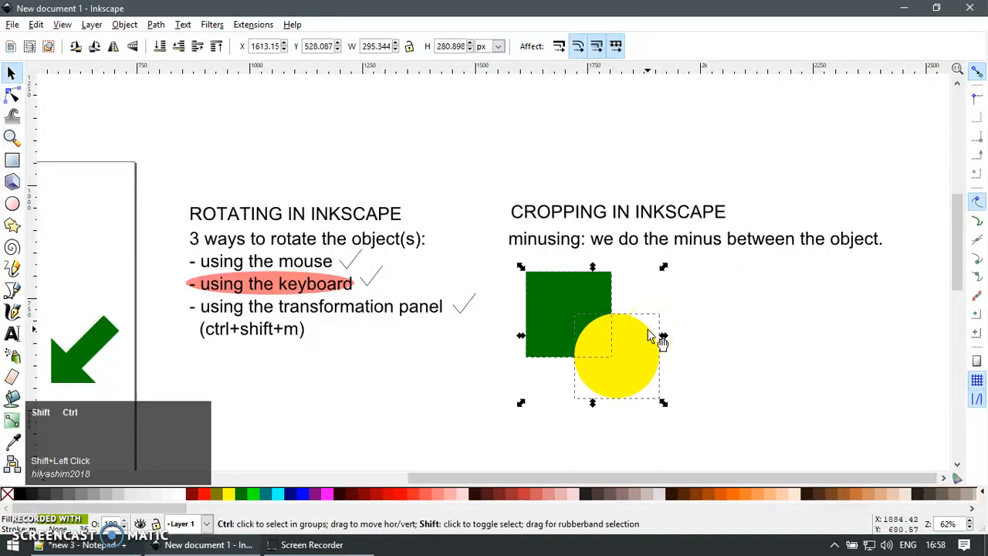
{"action": "key", "text": "ctrl+minus"}
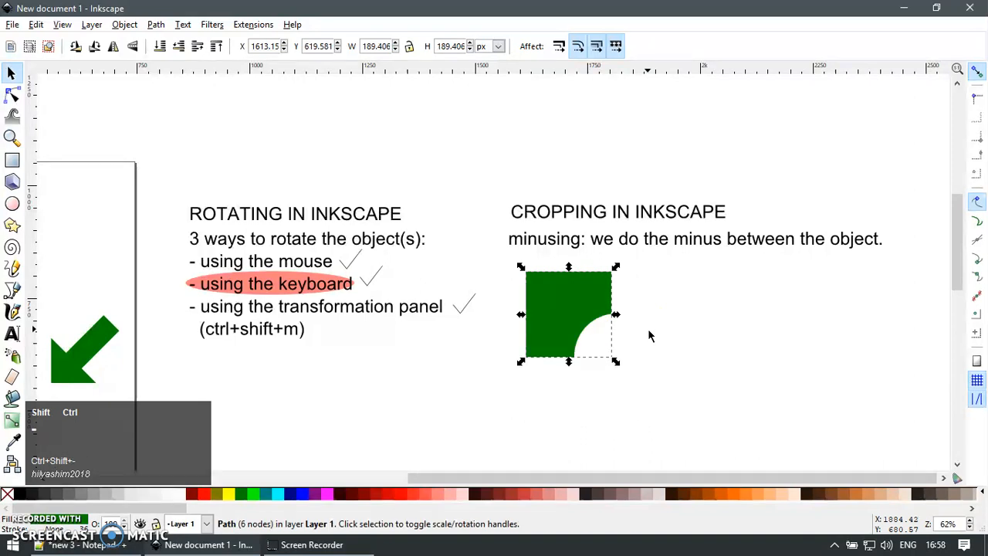
- Fill the green arrow on the page with cyan and move it slightly down
{"action": "left_click", "coordinate": [92, 363]}
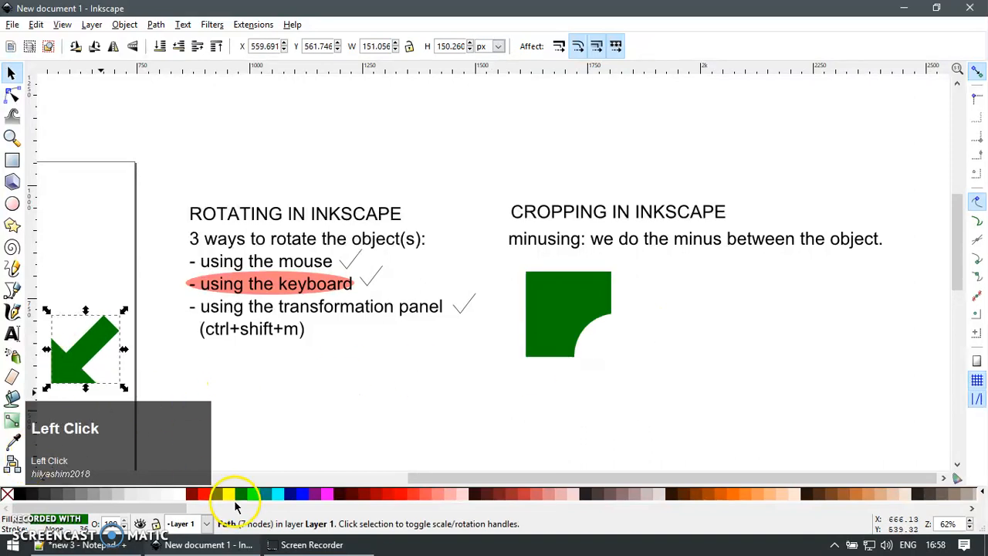
{"action": "left_click", "coordinate": [275, 494]}
{"action": "left_click_drag", "start_coordinate": [85, 348], "coordinate": [79, 357]}
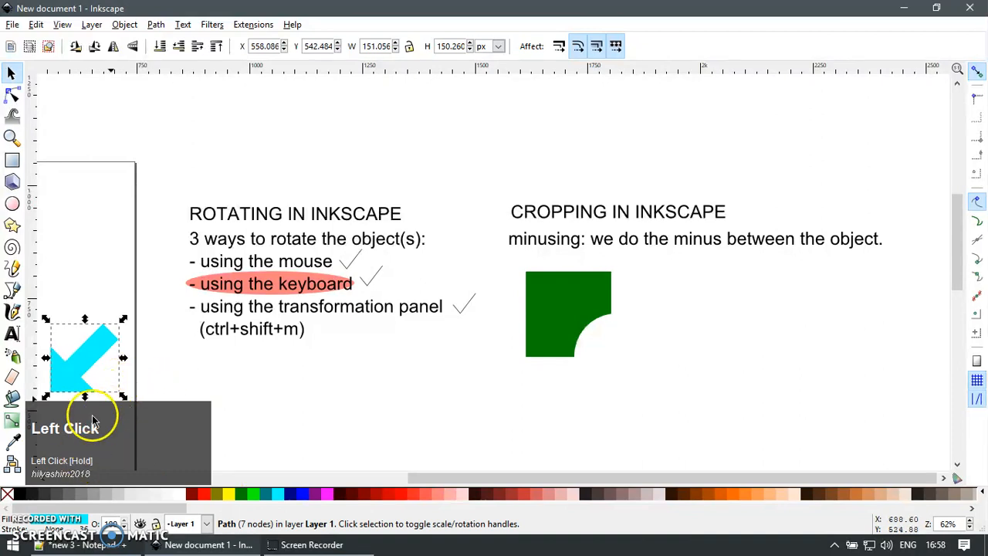
{"action": "left_click", "coordinate": [562, 377]}
- Undo the arrow's move and recolouring, the circle subtraction and the circle's last move
{"action": "key", "text": "ctrl+z"}
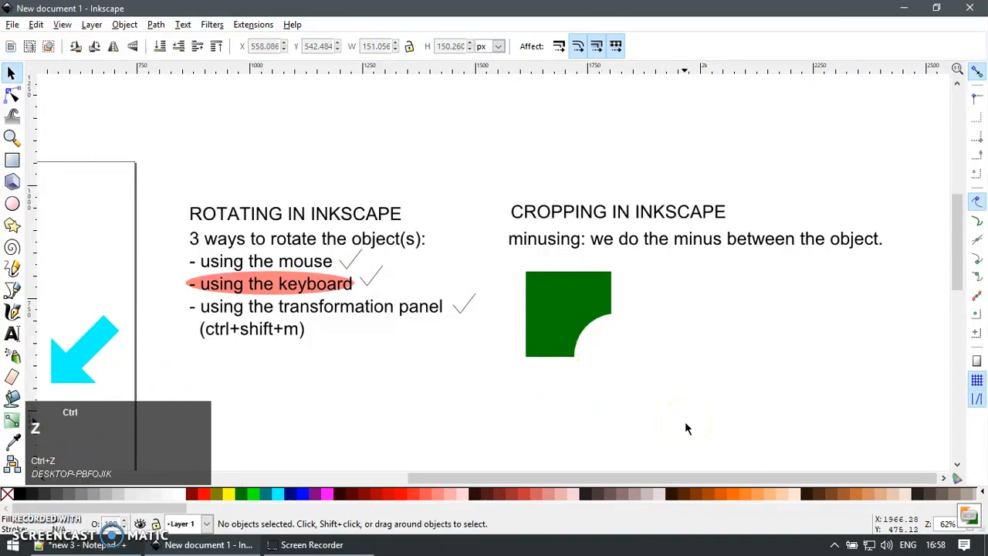
{"action": "key", "text": "ctrl+z"}
{"action": "key", "text": "ctrl+z"}
{"action": "left_click", "coordinate": [644, 381]}
{"action": "key", "text": "ctrl+z"}
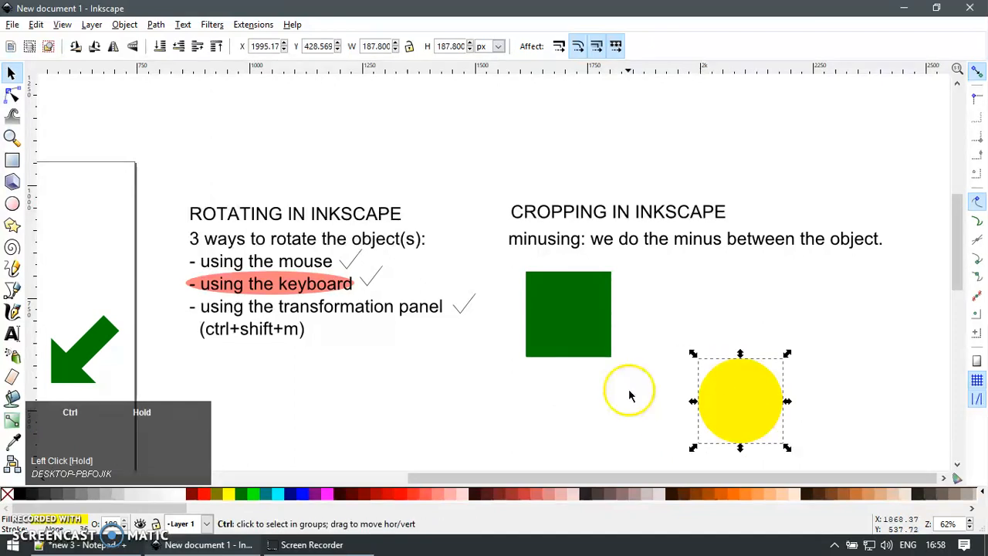
- Redo the yellow circle's move onto the green square's corner and subtract the circle from the square
{"action": "key", "text": "ctrl+shift+z"}
{"action": "left_click", "coordinate": [543, 302], "text": "shift"}
{"action": "key", "text": "ctrl+shift+minus"}
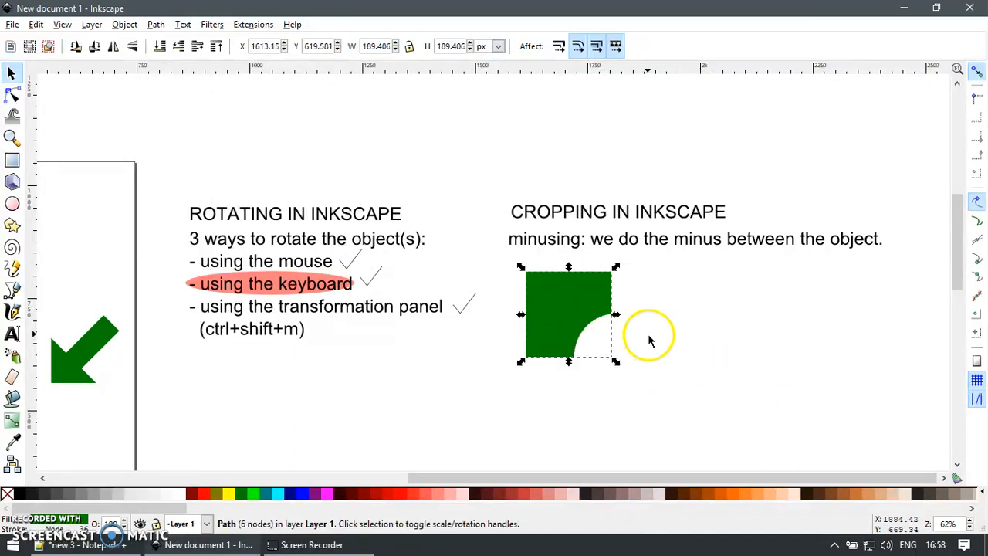
{"action": "left_click", "coordinate": [640, 374]}
{"action": "left_click", "coordinate": [557, 317]}
{"action": "left_click", "coordinate": [677, 372]}
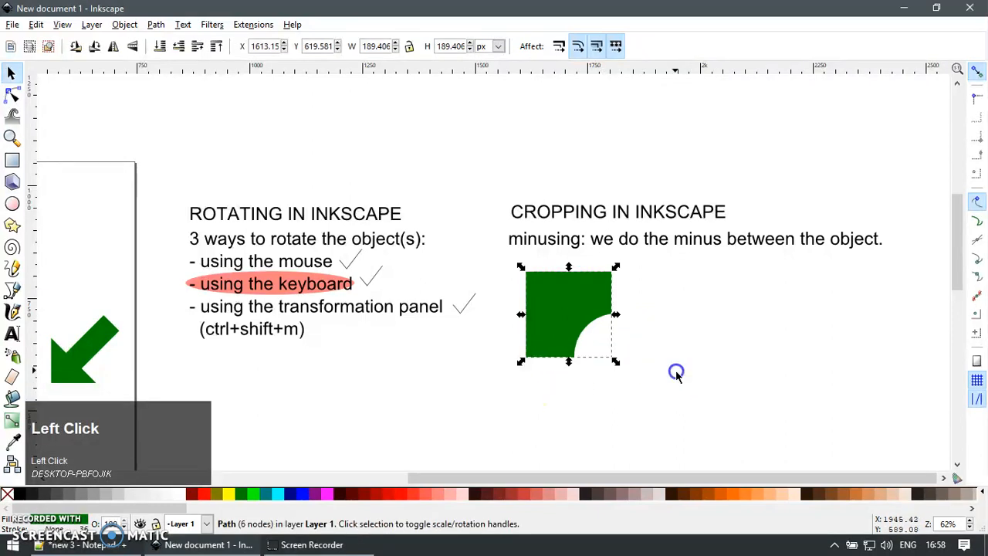
{"action": "left_click", "coordinate": [658, 334]}
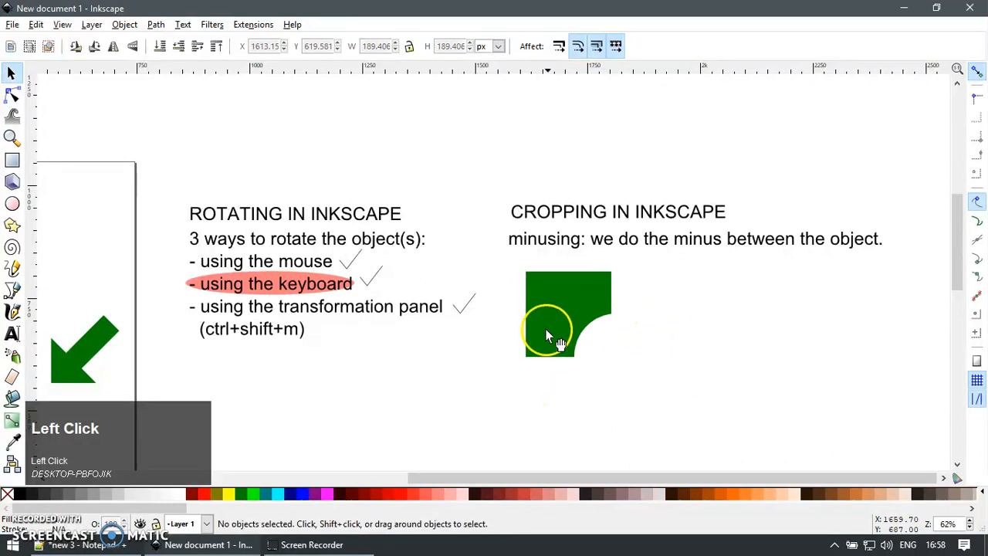
- Draw a cyan square beside the cropped green square and rotate it 45 degrees into a diamond about 318 px wide
{"action": "key", "text": "r"}
{"action": "left_click_drag", "start_coordinate": [653, 279], "coordinate": [778, 379]}
{"action": "key", "text": "s"}
{"action": "key", "text": "bracketright"}
{"action": "key", "text": "bracketright"}
{"action": "key", "text": "bracketright"}
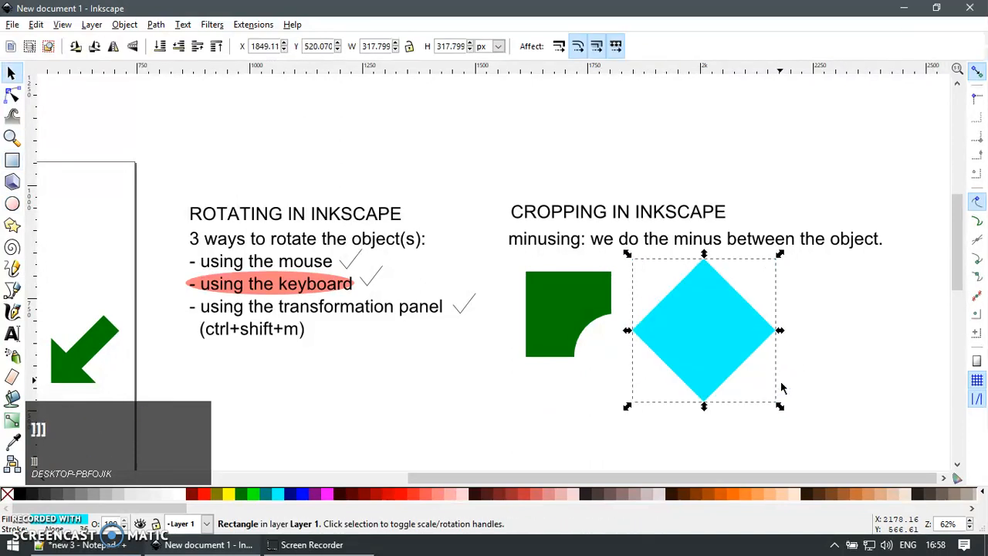
{"action": "left_click_drag", "start_coordinate": [704, 358], "coordinate": [801, 391]}
{"action": "key", "text": "ctrl+z"}
{"action": "left_click", "coordinate": [644, 399]}
{"action": "left_click", "coordinate": [691, 367]}
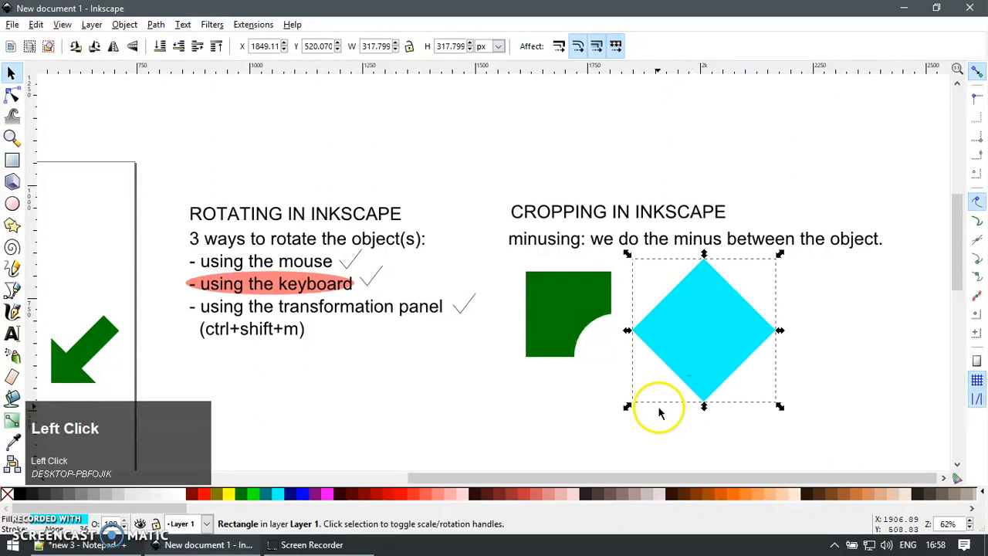
- Draw a rectangle about 538 × 271 px over the cyan diamond's lower half and fill it red
{"action": "key", "text": "r"}
{"action": "left_click_drag", "start_coordinate": [584, 440], "coordinate": [824, 317]}
{"action": "key", "text": "F1"}
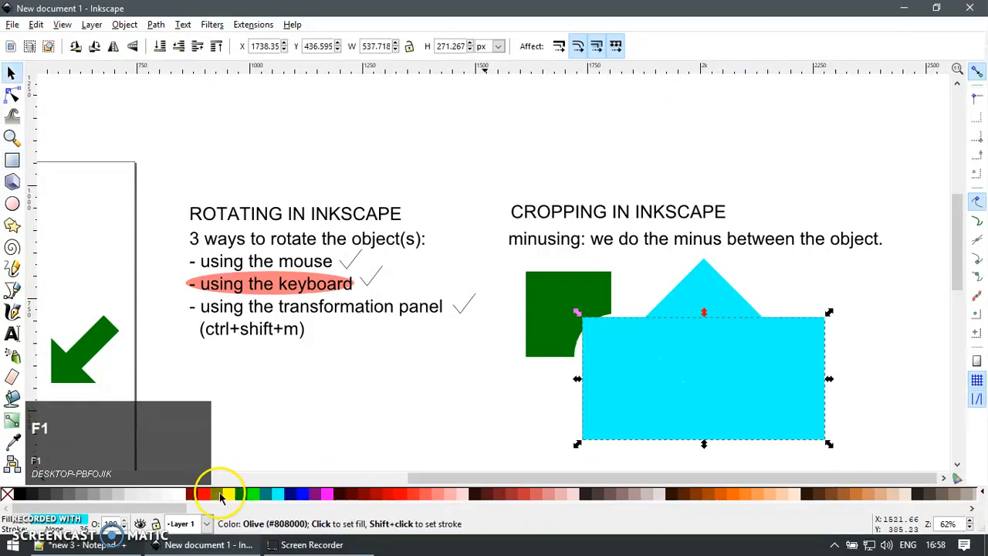
{"action": "left_click", "coordinate": [210, 494]}
{"action": "left_click_drag", "start_coordinate": [598, 401], "coordinate": [785, 436]}
{"action": "key", "text": "ctrl+z"}
{"action": "left_click_drag", "start_coordinate": [729, 364], "coordinate": [847, 411]}
{"action": "key", "text": "ctrl+z"}
{"action": "scroll", "coordinate": [753, 402], "scroll_direction": "right", "scroll_amount": 5}
{"action": "left_click_drag", "start_coordinate": [535, 369], "coordinate": [715, 401]}
{"action": "key", "text": "ctrl+z"}
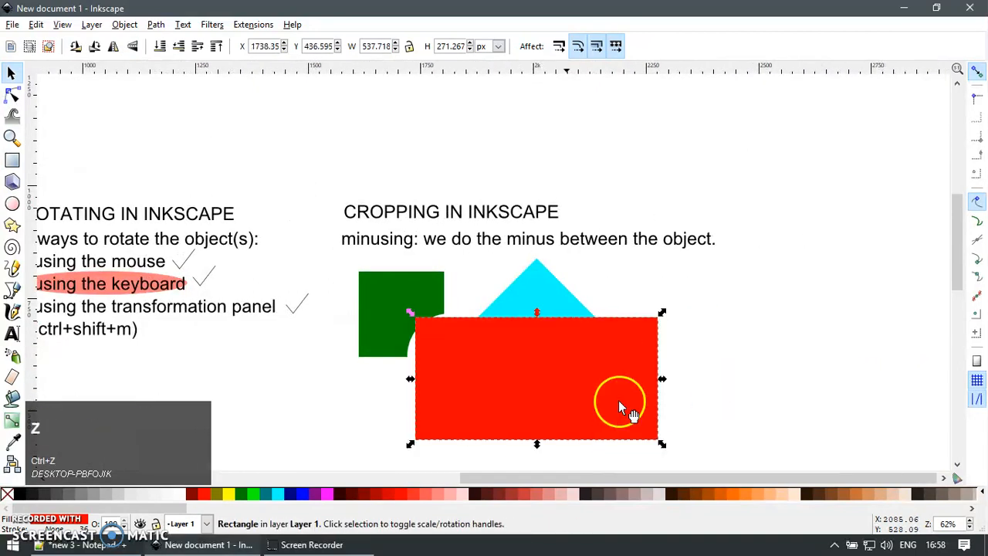
- Widen the red rectangle to about 620 px and subtract it from the cyan diamond
{"action": "left_click_drag", "start_coordinate": [546, 375], "coordinate": [767, 401]}
{"action": "key", "text": "ctrl+z"}
{"action": "left_click_drag", "start_coordinate": [598, 376], "coordinate": [697, 378]}
{"action": "key", "text": "ctrl+z"}
{"action": "left_click_drag", "start_coordinate": [514, 295], "coordinate": [686, 262]}
{"action": "key", "text": "ctrl+z"}
{"action": "key", "text": "ctrl+z"}
{"action": "left_click_drag", "start_coordinate": [551, 286], "coordinate": [663, 303]}
{"action": "key", "text": "ctrl+z"}
{"action": "left_click_drag", "start_coordinate": [540, 340], "coordinate": [630, 373]}
{"action": "key", "text": "ctrl+z"}
{"action": "left_click_drag", "start_coordinate": [566, 376], "coordinate": [765, 407]}
{"action": "key", "text": "ctrl+z"}
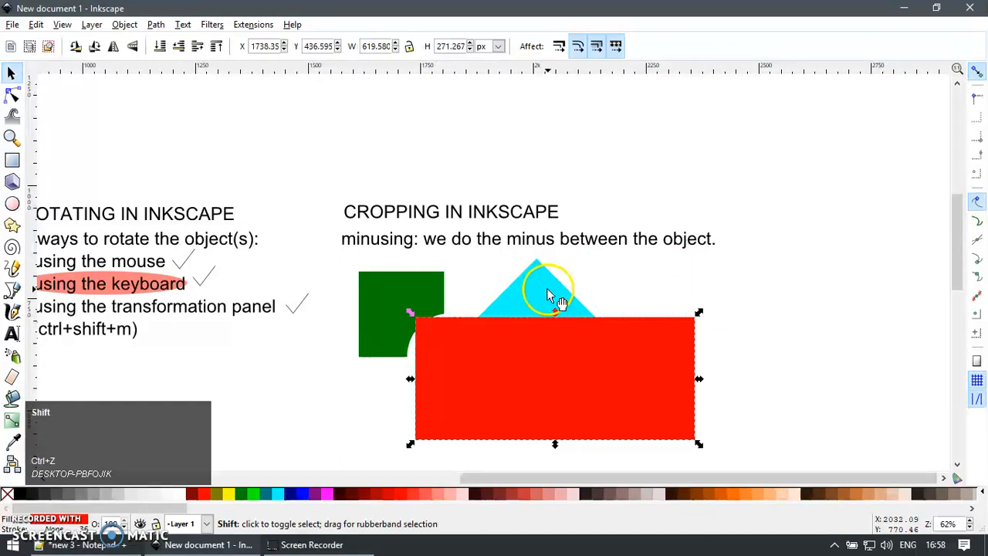
{"action": "left_click", "coordinate": [547, 290], "text": "shift"}
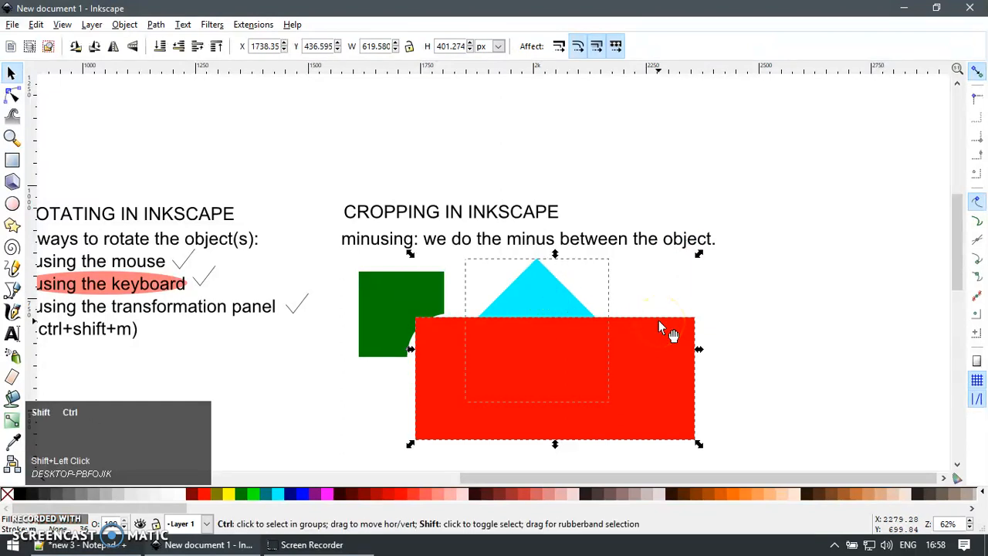
{"action": "key", "text": "ctrl+shift+minus"}
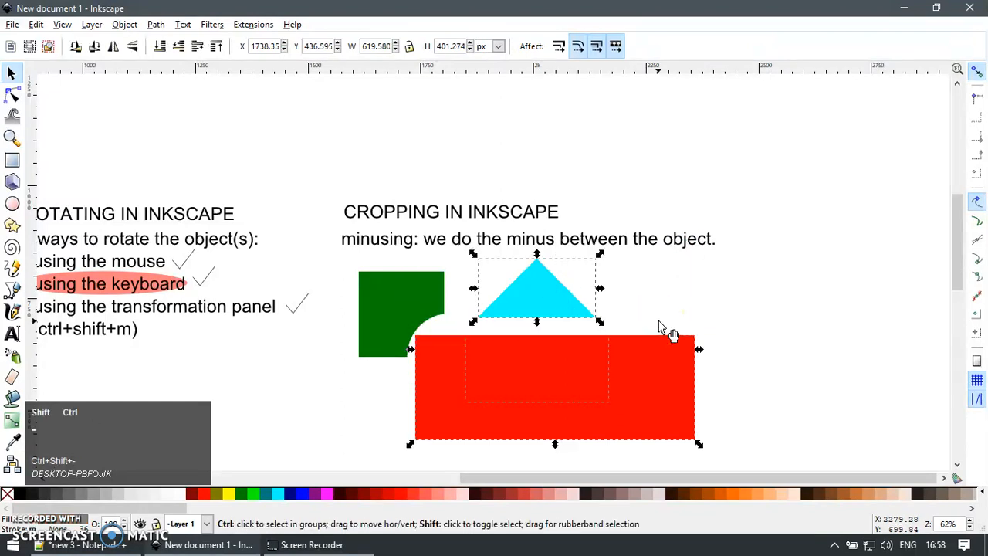
- Draw an upright red rectangle about 286 px wide beyond the cyan triangle and round its corners fully into a capsule
{"action": "key", "text": "e"}
{"action": "key", "text": "r"}
{"action": "left_click_drag", "start_coordinate": [719, 162], "coordinate": [849, 400]}
{"action": "key", "text": "F1"}
{"action": "key", "text": "F2"}
{"action": "left_click_drag", "start_coordinate": [849, 161], "coordinate": [864, 326]}
{"action": "key", "text": "e"}
{"action": "key", "text": "r"}
{"action": "key", "text": "F1"}
- Duplicate the red capsule, fill the copy magenta and shrink it about its centre inside the original
{"action": "key", "text": "ctrl+d"}
{"action": "left_click", "coordinate": [332, 494]}
{"action": "left_click_drag", "start_coordinate": [852, 403], "coordinate": [787, 351]}
- Extend the inner capsule's upper end above the red capsule to about 605 px tall and fill it yellow
{"action": "key", "text": "F2"}
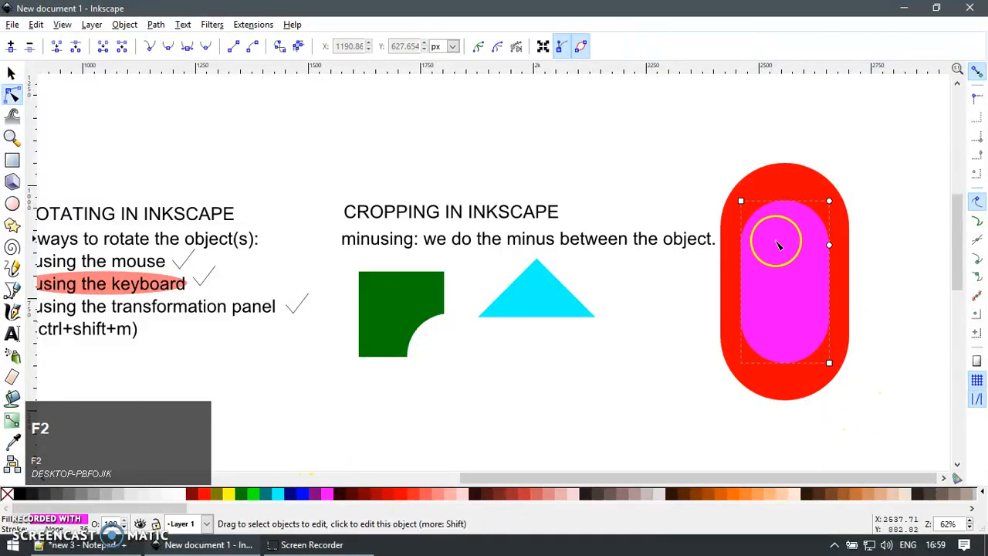
{"action": "left_click_drag", "start_coordinate": [743, 203], "coordinate": [740, 90]}
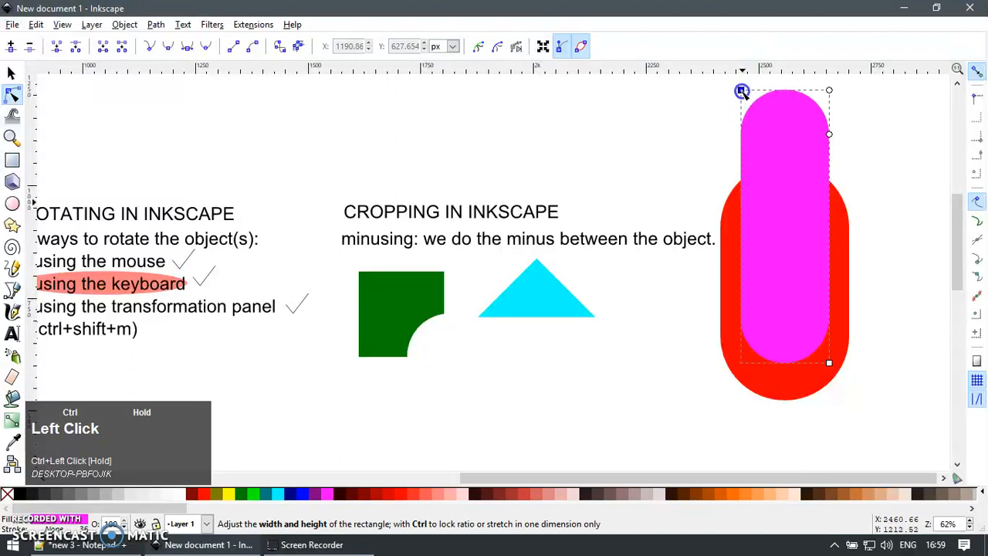
{"action": "left_click", "coordinate": [225, 494]}
{"action": "key", "text": "F1"}
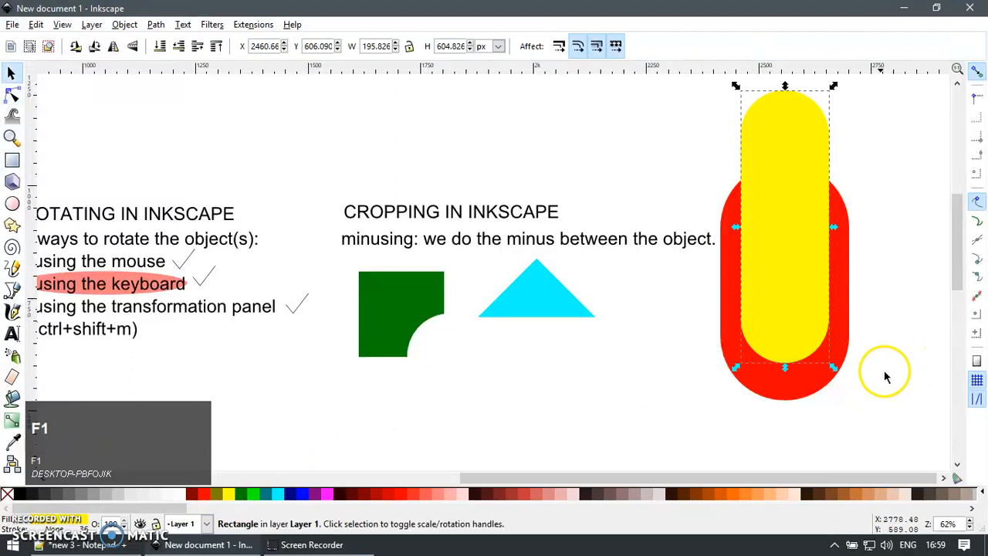
- Narrow the yellow capsule to about 157 px around its centre and lengthen it upward to about 609 px
{"action": "left_click_drag", "start_coordinate": [833, 368], "coordinate": [829, 361]}
{"action": "left_click_drag", "start_coordinate": [800, 332], "coordinate": [801, 355]}
{"action": "key", "text": "F2"}
{"action": "left_click_drag", "start_coordinate": [749, 141], "coordinate": [749, 84]}
{"action": "key", "text": "F1"}
{"action": "left_click_drag", "start_coordinate": [804, 311], "coordinate": [638, 434]}
{"action": "key", "text": "ctrl+z"}
{"action": "left_click_drag", "start_coordinate": [583, 371], "coordinate": [635, 421]}
{"action": "key", "text": "ctrl+z"}
{"action": "key", "text": "ctrl+z"}
{"action": "left_click_drag", "start_coordinate": [584, 367], "coordinate": [634, 414]}
{"action": "key", "text": "ctrl+z"}
{"action": "left_click_drag", "start_coordinate": [625, 366], "coordinate": [873, 325]}
{"action": "key", "text": "ctrl+z"}
{"action": "left_click_drag", "start_coordinate": [623, 364], "coordinate": [786, 325]}
{"action": "key", "text": "ctrl+z"}
{"action": "left_click_drag", "start_coordinate": [579, 414], "coordinate": [833, 372]}
{"action": "key", "text": "ctrl+z"}
- Move the yellow capsule slightly down and subtract it from the red capsule
{"action": "left_click", "coordinate": [592, 380]}
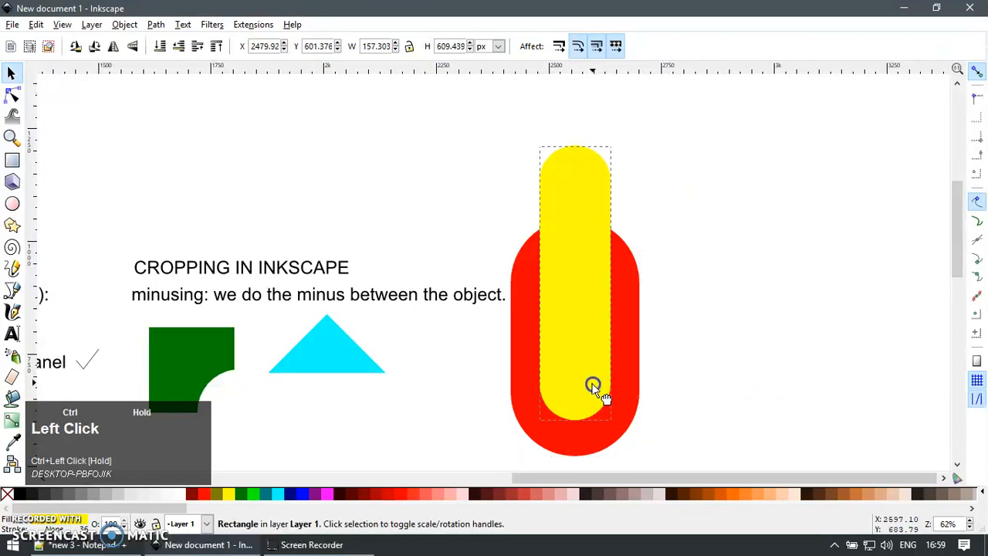
{"action": "left_click_drag", "start_coordinate": [613, 372], "coordinate": [780, 372]}
{"action": "key", "text": "ctrl+z"}
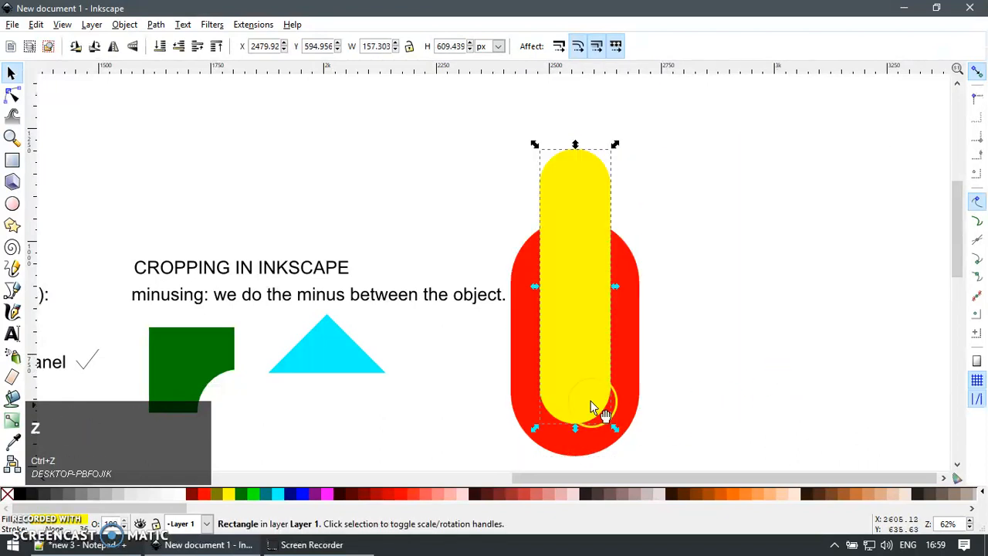
{"action": "left_click", "coordinate": [631, 255], "text": "shift"}
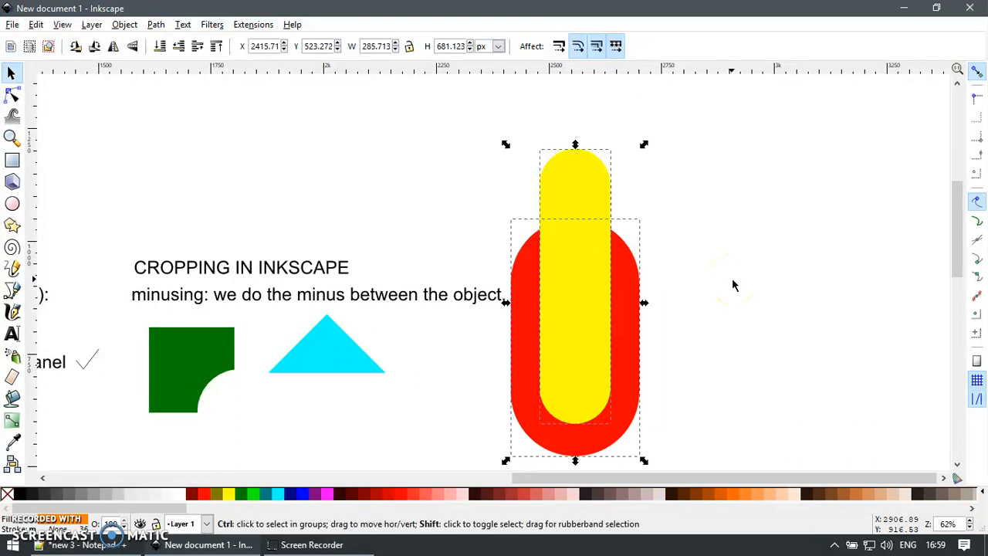
{"action": "key", "text": "ctrl+shift+minus"}
- Draw a yellow rounded rectangle about 889 × 307 px across the upper end of the red U shape
{"action": "key", "text": "e"}
{"action": "key", "text": "r"}
{"action": "left_click_drag", "start_coordinate": [394, 166], "coordinate": [796, 306]}
{"action": "key", "text": "F1"}
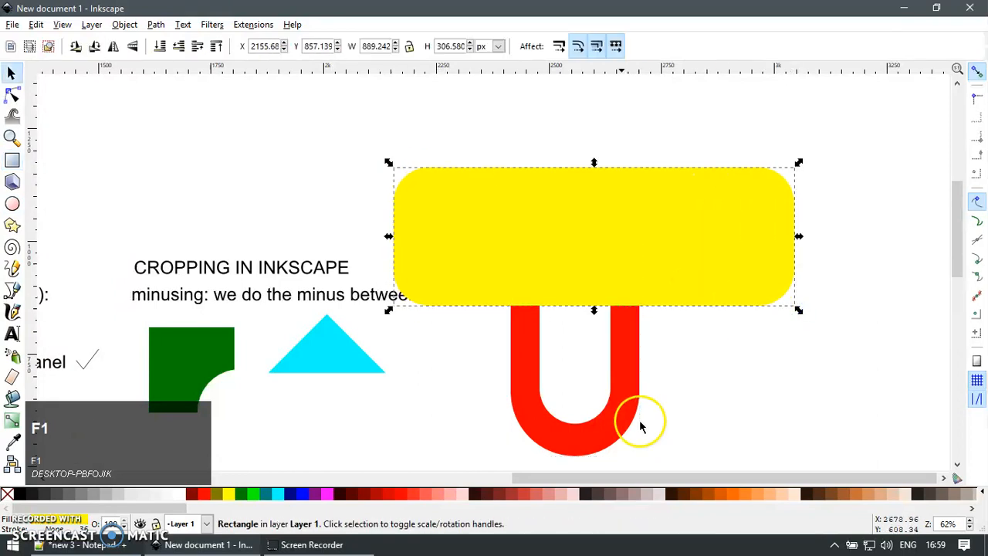
- Subtract the yellow rounded rectangle from the red U shape to trim its ends flat
{"action": "left_click", "coordinate": [625, 385], "text": "shift"}
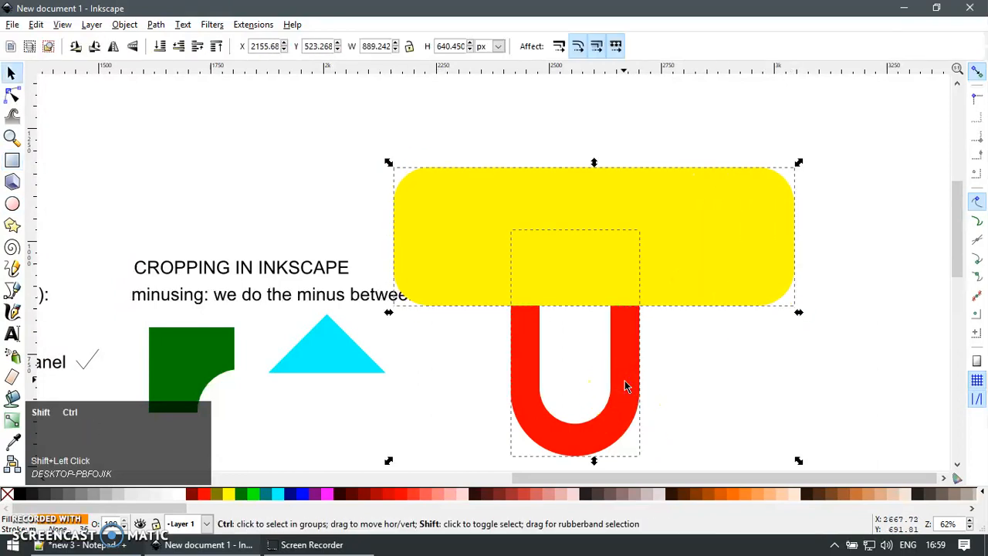
{"action": "key", "text": "ctrl+shift+minus"}
{"action": "left_click_drag", "start_coordinate": [575, 415], "coordinate": [660, 293]}
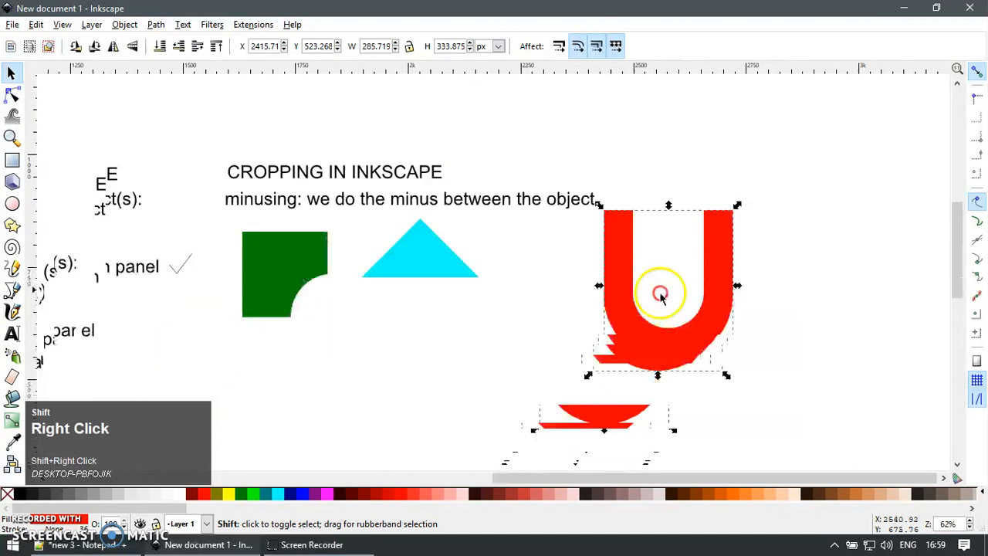
{"action": "left_click", "coordinate": [668, 354]}
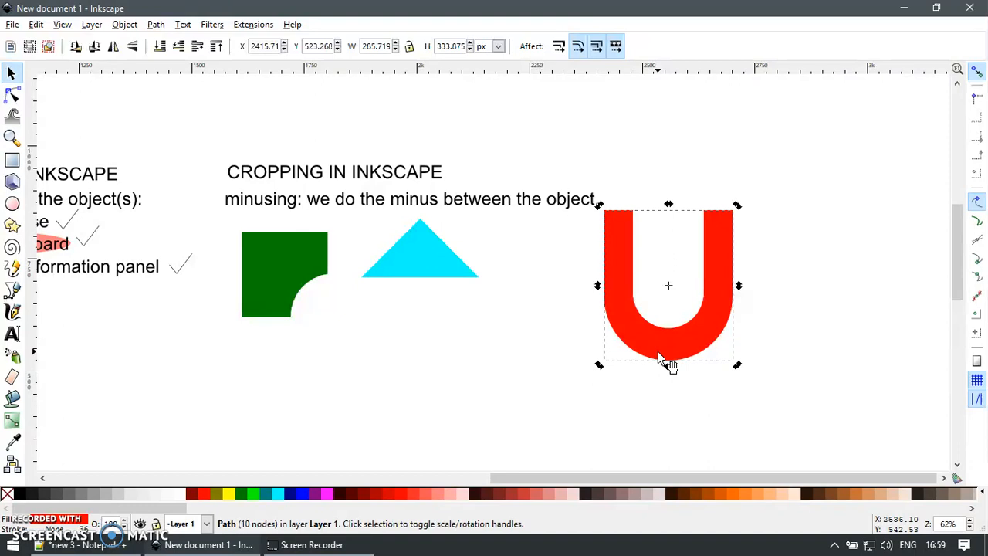
- Add the text "cookie dough that you cut with the dough cutter" below the green shape and move it slightly left
{"action": "left_click", "coordinate": [460, 377]}
{"action": "key", "text": "F8"}
{"action": "left_click", "coordinate": [286, 357]}
{"action": "type", "text": "Cookie "}
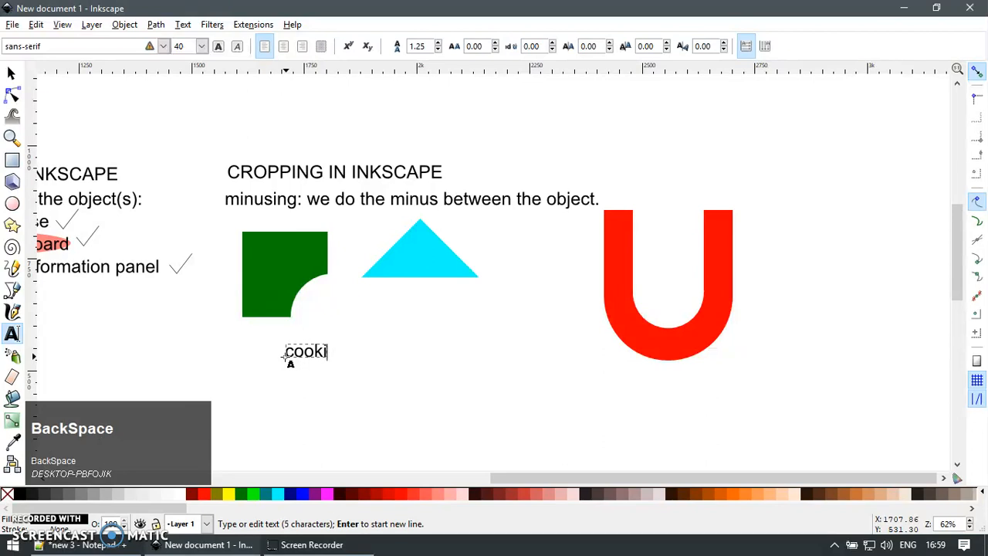
{"action": "type", "text": "dough that you cut with the dough cutter"}
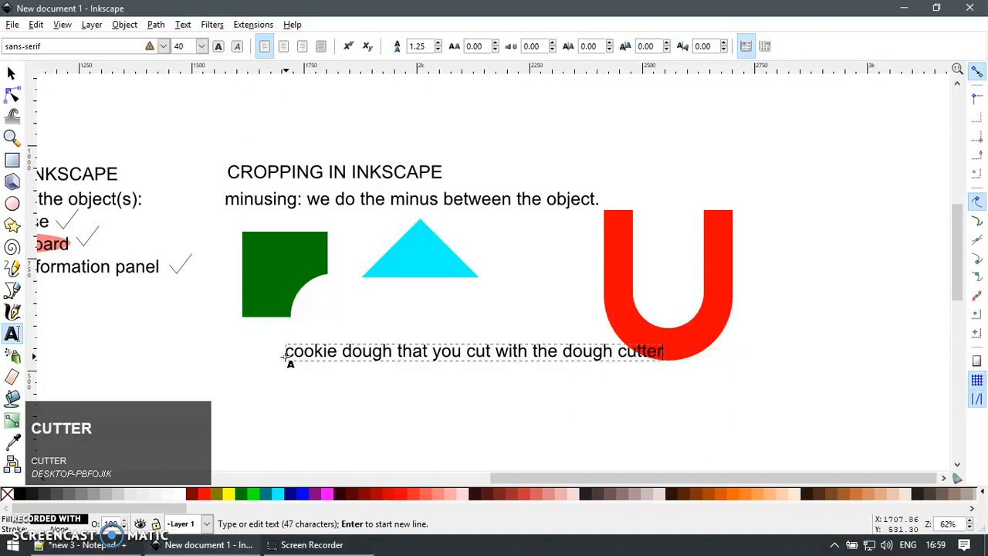
{"action": "key", "text": "F1"}
{"action": "left_click_drag", "start_coordinate": [347, 359], "coordinate": [307, 356]}
{"action": "left_click", "coordinate": [307, 428]}
- Open Google Chrome and search the web for "cookie dough"
{"action": "key", "text": "ctrl+Escape"}
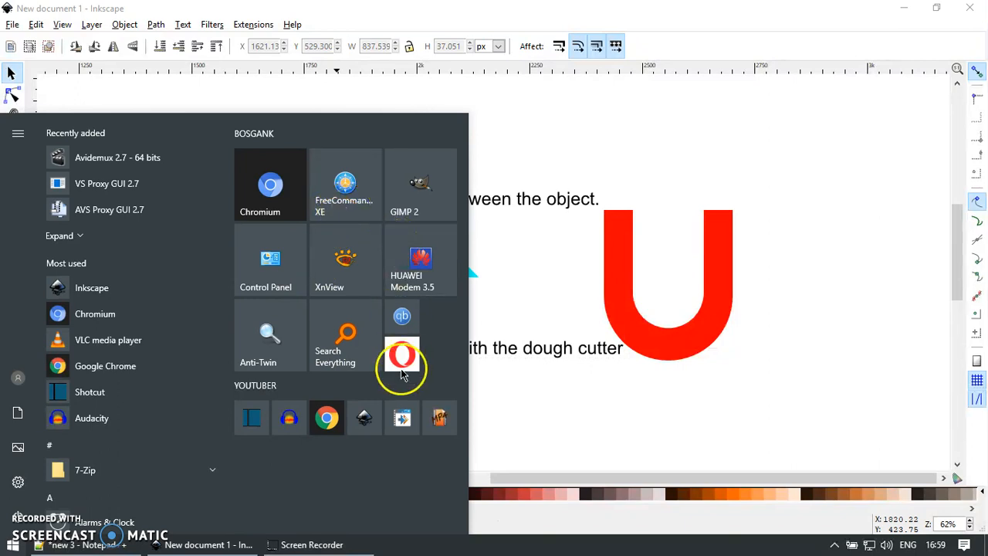
{"action": "left_click", "coordinate": [252, 90]}
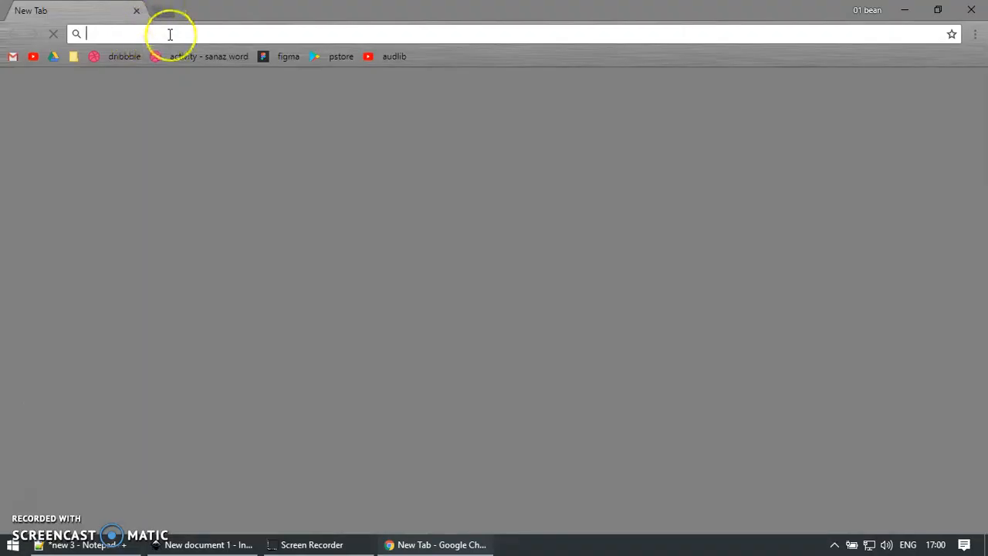
{"action": "type", "text": "cookie dough"}
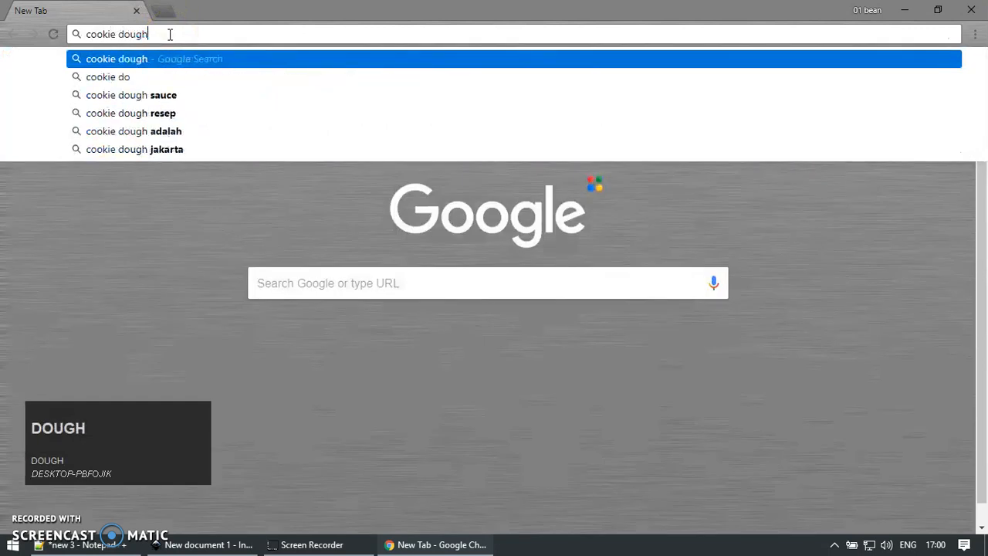
{"action": "key", "text": "Return"}
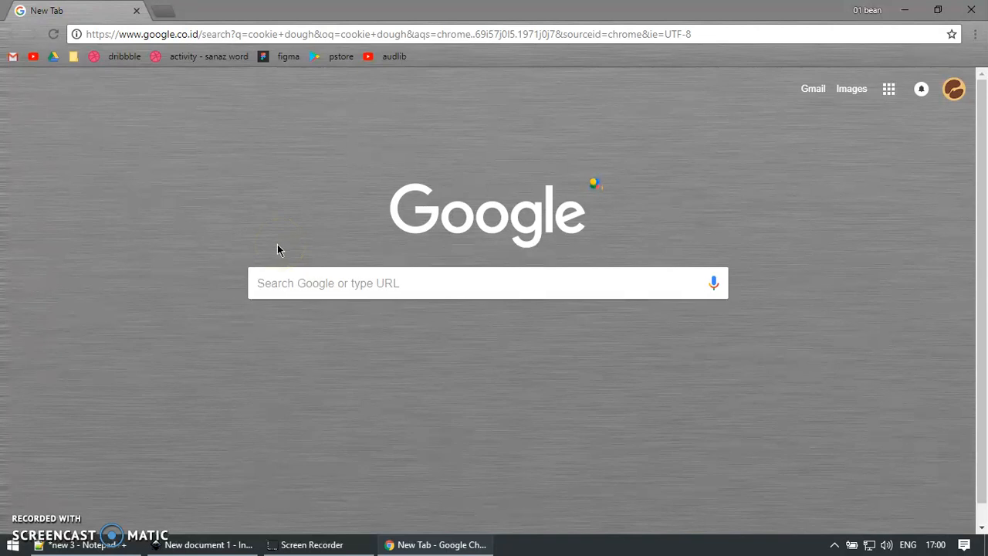
- Search for "cookie cutter" in a second browser tab
{"action": "left_click", "coordinate": [163, 10]}
{"action": "type", "text": "co"}
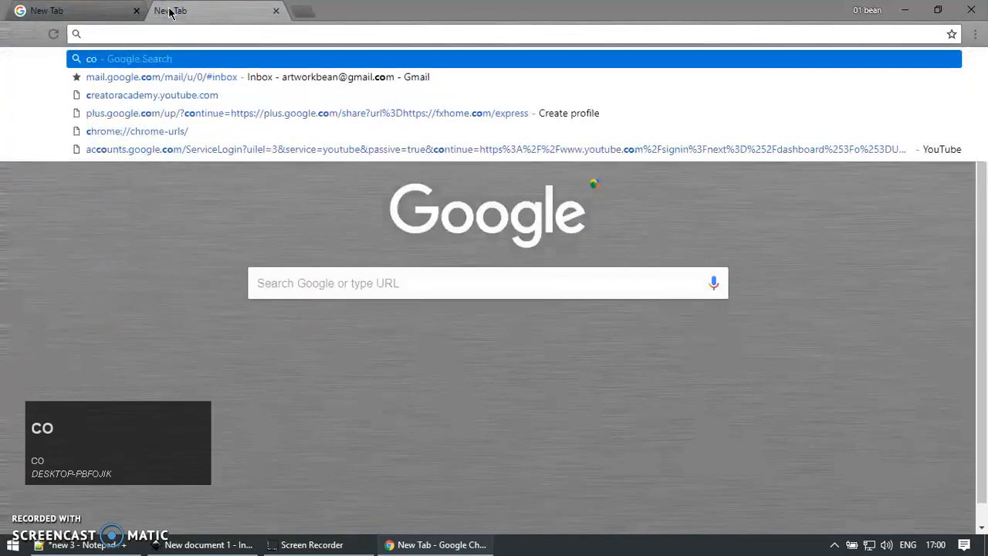
{"action": "type", "text": "okie cutter"}
{"action": "key", "text": "Return"}
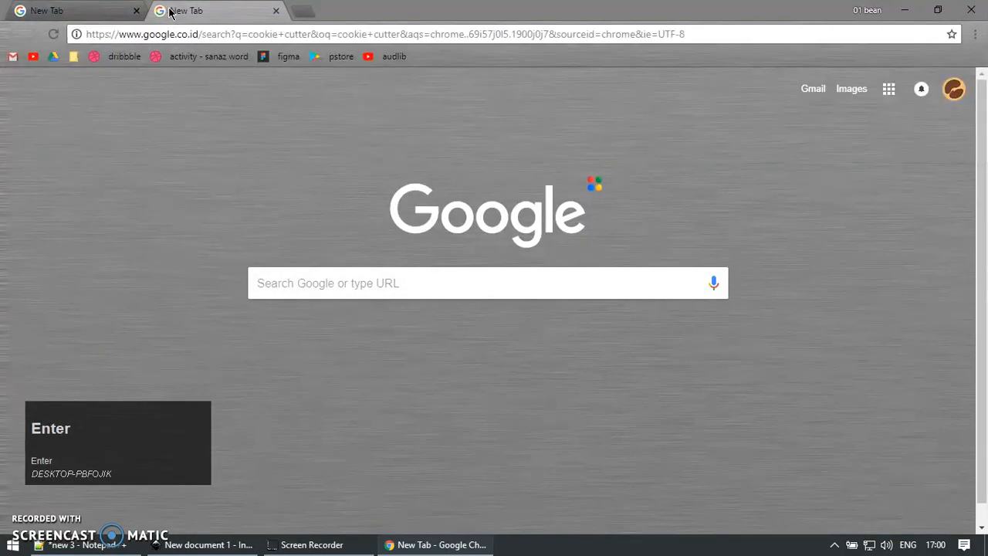
- Return to the cookie dough search and show its image results
{"action": "left_click", "coordinate": [74, 10]}
{"action": "left_click", "coordinate": [124, 36]}
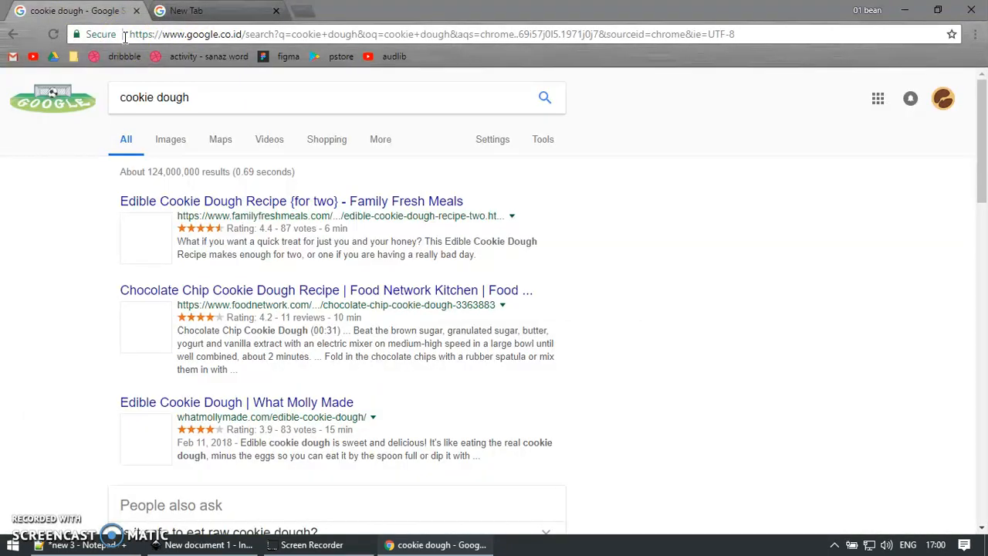
{"action": "left_click", "coordinate": [170, 140]}
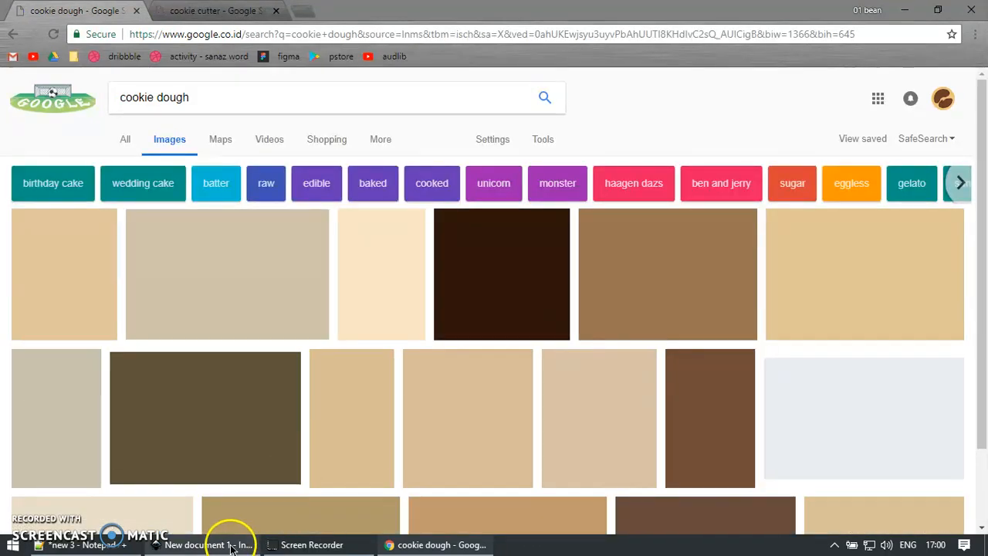
- Switch back to Inkscape and draw a yellow rounded rectangle about 360 × 164 px below the cookie dough sentence
{"action": "left_click", "coordinate": [205, 545]}
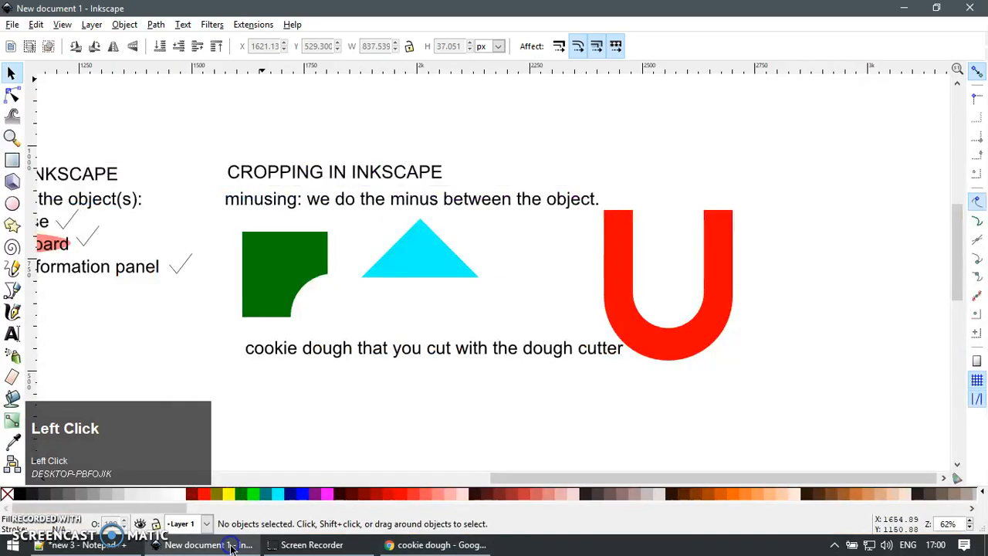
{"action": "key", "text": "F4"}
{"action": "left_click_drag", "start_coordinate": [514, 385], "coordinate": [682, 463]}
{"action": "key", "text": "F1"}
{"action": "scroll", "coordinate": [584, 372], "scroll_direction": "down", "scroll_amount": 2}
{"action": "scroll", "coordinate": [585, 372], "scroll_direction": "right", "scroll_amount": 2}
- Draw a rounded rectangle about 313 × 191 px overlapping the yellow shape's lower-right part and fill it brown
{"action": "key", "text": "e"}
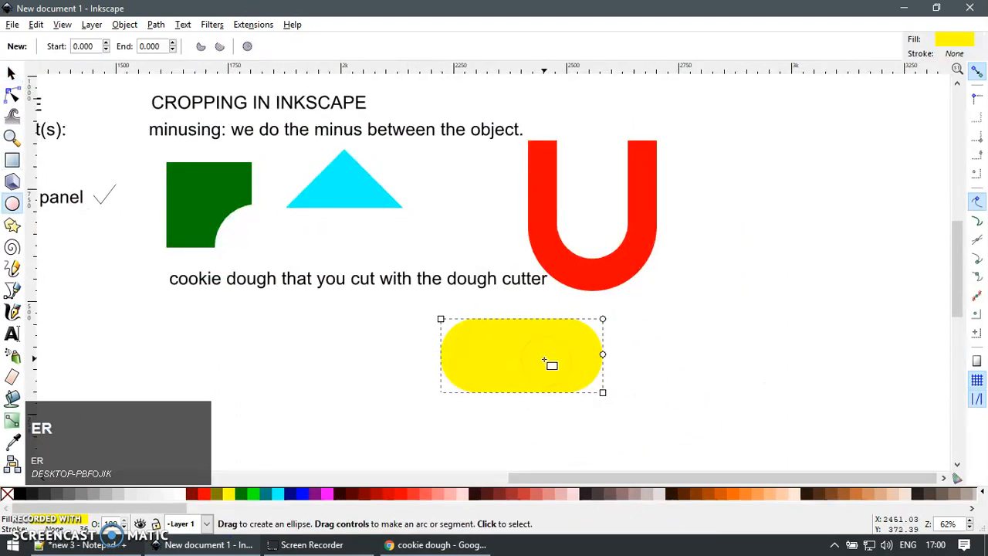
{"action": "key", "text": "r"}
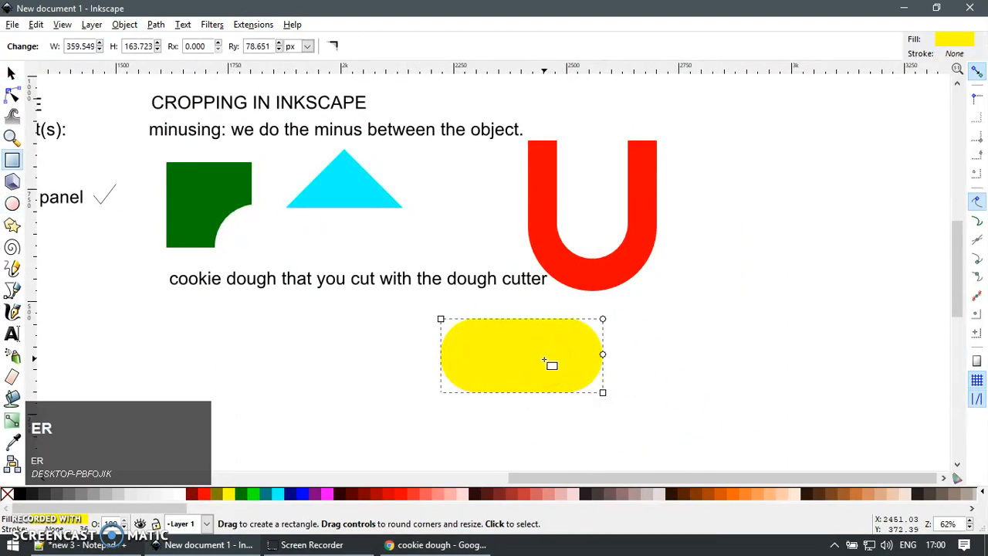
{"action": "key", "text": "r"}
{"action": "left_click_drag", "start_coordinate": [532, 345], "coordinate": [674, 433]}
{"action": "key", "text": "F1"}
{"action": "left_click", "coordinate": [692, 488]}
{"action": "left_click_drag", "start_coordinate": [581, 400], "coordinate": [711, 433]}
{"action": "key", "text": "ctrl+z"}
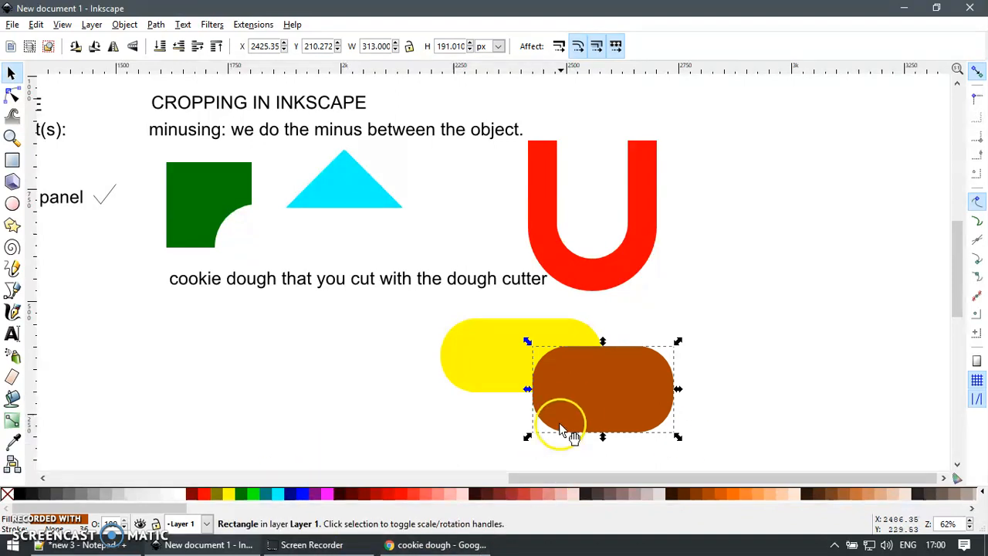
{"action": "left_click_drag", "start_coordinate": [569, 432], "coordinate": [662, 417]}
{"action": "key", "text": "ctrl+z"}
- Place a copy of the cookie dough sentence below the brown shape and shorten it to "the dough cutter"
{"action": "left_click", "coordinate": [726, 315]}
{"action": "left_click", "coordinate": [516, 276]}
{"action": "left_click_drag", "start_coordinate": [509, 273], "coordinate": [697, 433]}
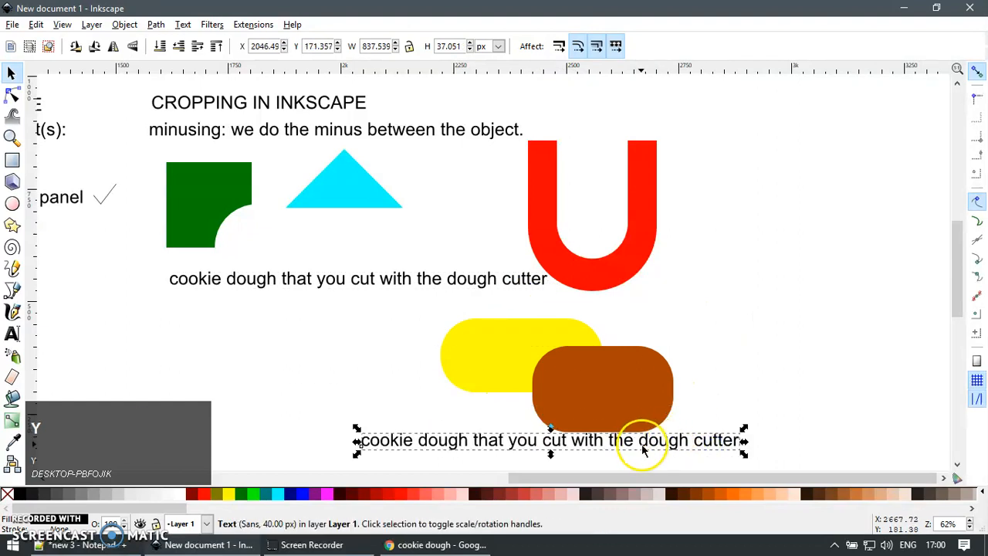
{"action": "key", "text": "t"}
{"action": "left_click", "coordinate": [607, 441]}
{"action": "key", "text": "shift+Home"}
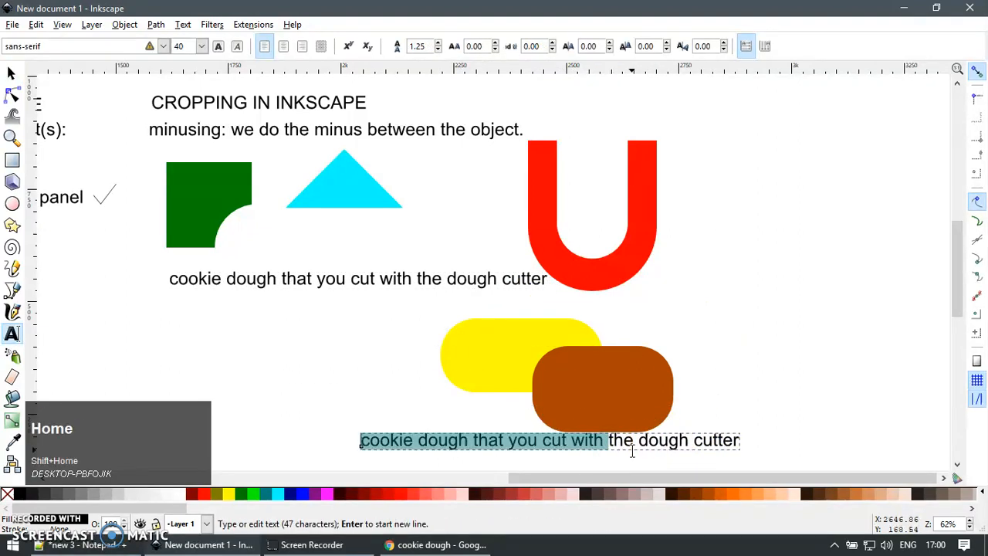
{"action": "key", "text": "Delete"}
{"action": "key", "text": "F1"}
- Duplicate the "the dough cutter" label, change the copy to "the cookie dough" and place it just above the yellow shape
{"action": "left_click_drag", "start_coordinate": [440, 436], "coordinate": [435, 319]}
{"action": "key", "text": "ctrl+d"}
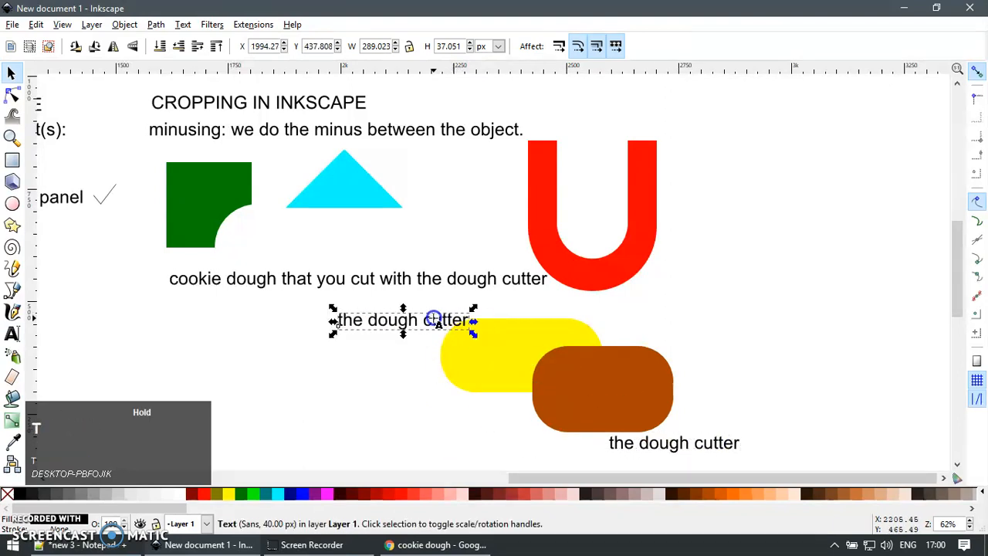
{"action": "key", "text": "t"}
{"action": "left_click", "coordinate": [363, 319]}
{"action": "key", "text": "shift+End"}
{"action": "type", "text": "cook"}
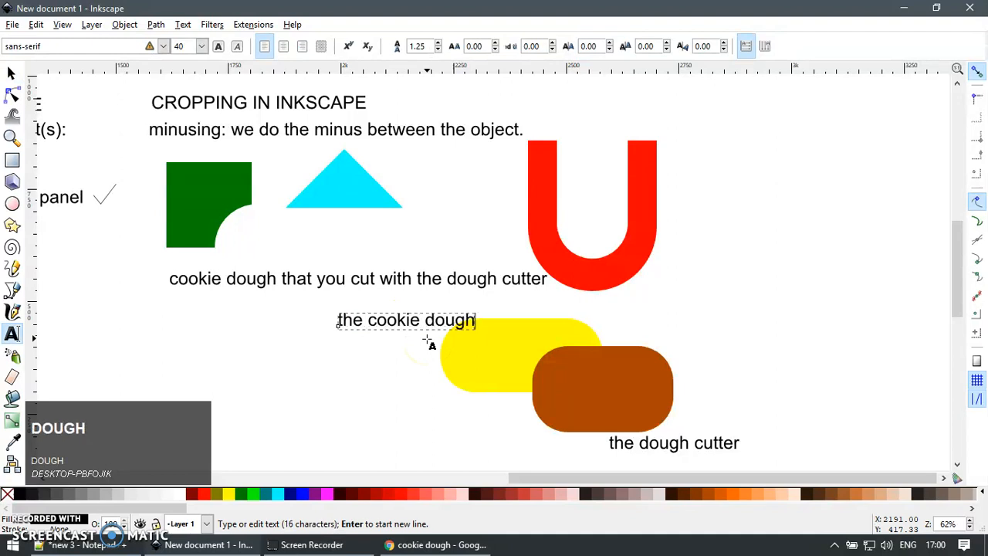
{"action": "key", "text": "F1"}
{"action": "left_click_drag", "start_coordinate": [441, 328], "coordinate": [500, 316]}
{"action": "left_click_drag", "start_coordinate": [573, 395], "coordinate": [650, 410]}
{"action": "key", "text": "ctrl+z"}
{"action": "key", "text": "ctrl+z"}
{"action": "left_click_drag", "start_coordinate": [560, 390], "coordinate": [610, 415]}
{"action": "key", "text": "ctrl+z"}
- Shrink the brown shape to about 263 × 161 px and subtract it from the yellow shape
{"action": "left_click_drag", "start_coordinate": [524, 339], "coordinate": [549, 355]}
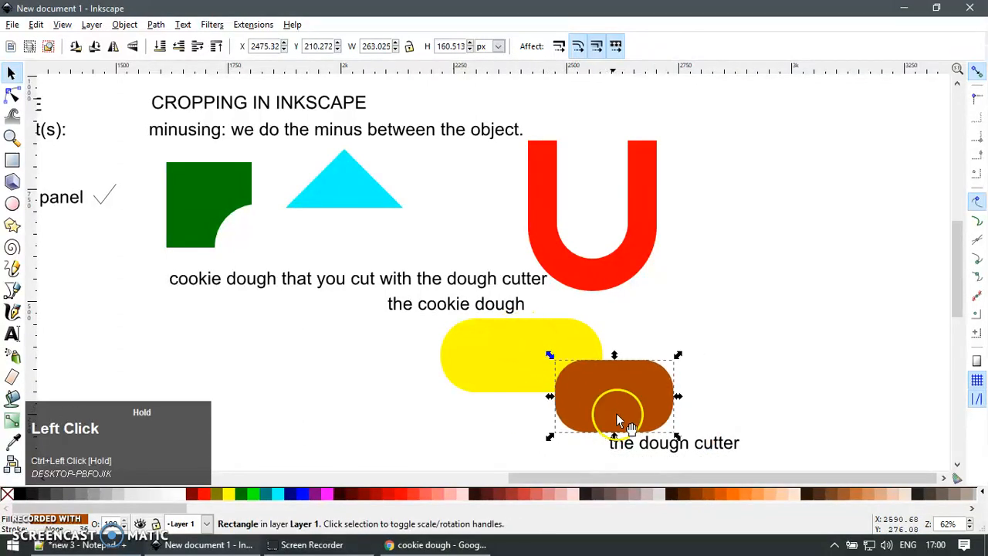
{"action": "scroll", "coordinate": [616, 417], "scroll_direction": "up", "scroll_amount": 1}
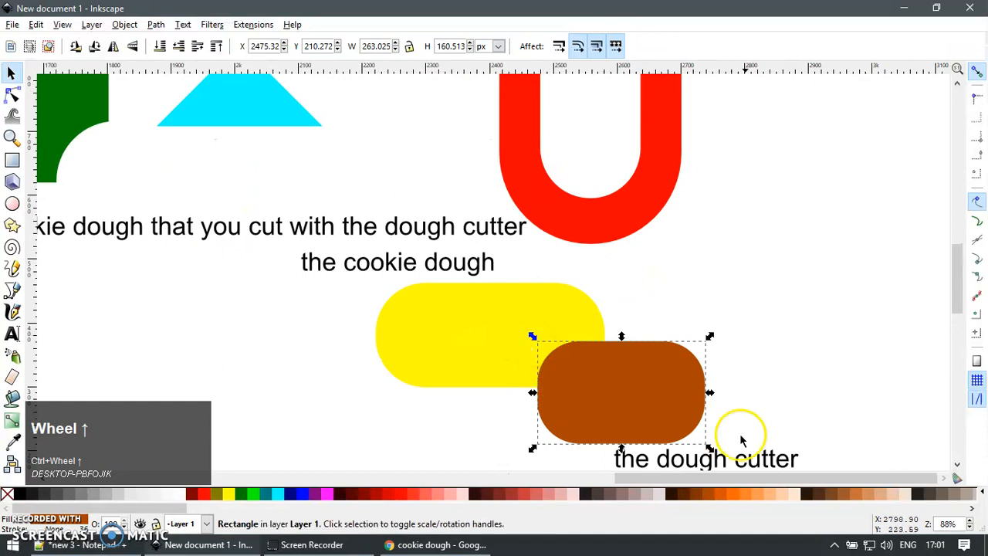
{"action": "left_click", "coordinate": [451, 344], "text": "shift"}
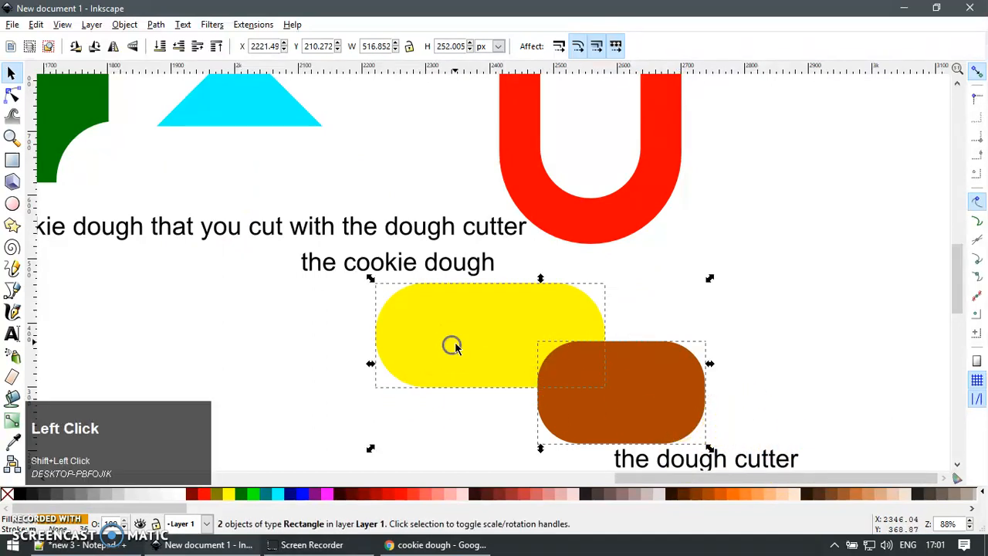
{"action": "key", "text": "ctrl+minus"}
- Draw an upright brown rounded bar about 57 × 183 px across the yellow shape's lower edge and subtract it
{"action": "key", "text": "r"}
{"action": "mouse_move", "coordinate": [459, 329]}
{"action": "left_mouse_down"}
{"action": "mouse_move", "coordinate": [467, 329]}
{"action": "mouse_move", "coordinate": [494, 442]}
{"action": "left_mouse_up"}
{"action": "key", "text": "F1"}
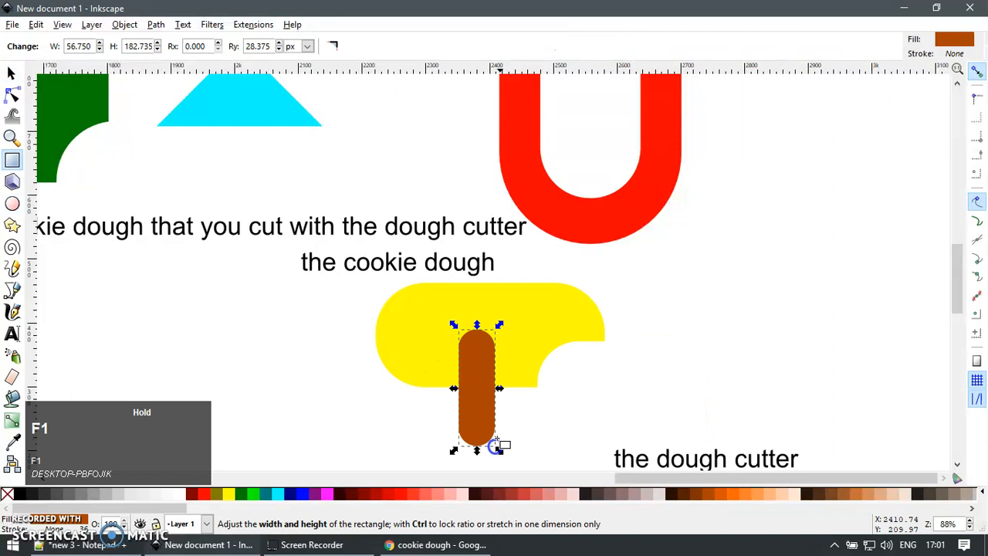
{"action": "left_click", "coordinate": [531, 330], "text": "shift"}
{"action": "key", "text": "ctrl+minus"}
- Draw a horizontal brown rounded bar about 162 × 53 px across the yellow shape's left edge and subtract it
{"action": "key", "text": "e"}
{"action": "key", "text": "r"}
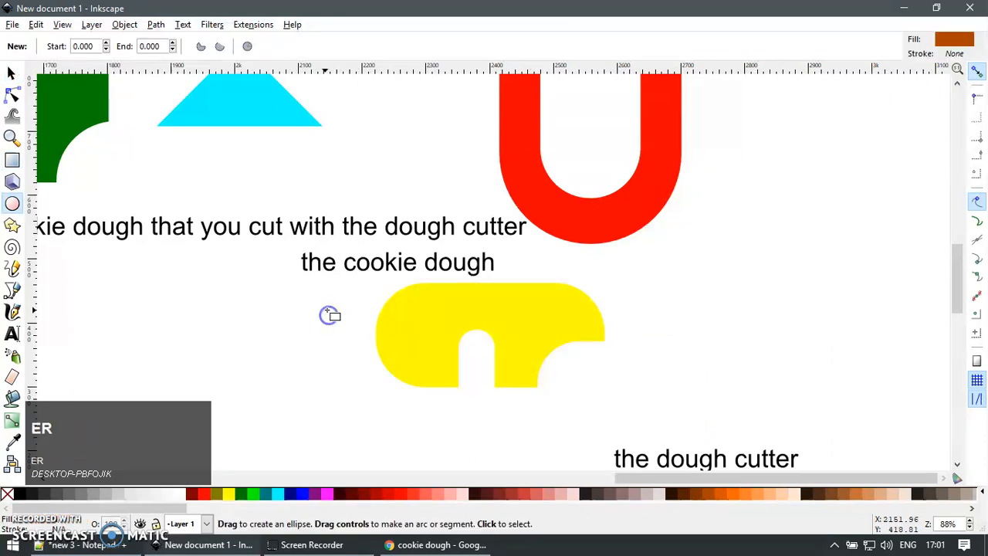
{"action": "left_click_drag", "start_coordinate": [318, 310], "coordinate": [423, 339]}
{"action": "key", "text": "F1"}
{"action": "left_click", "coordinate": [489, 295], "text": "shift"}
{"action": "key", "text": "ctrl+minus"}
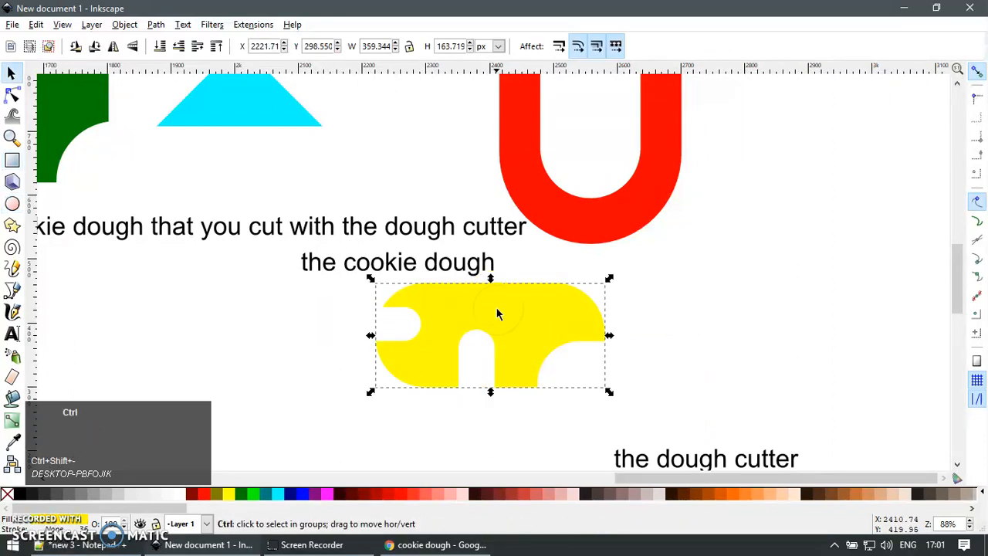
- Draw a brown rounded square about 205 px wide to the right of the red U and rotate it 45° into a diamond
{"action": "scroll", "coordinate": [497, 312], "scroll_direction": "down", "scroll_amount": 2}
{"action": "key", "text": "e"}
{"action": "key", "text": "r"}
{"action": "scroll", "coordinate": [668, 239], "scroll_direction": "up", "scroll_amount": 2}
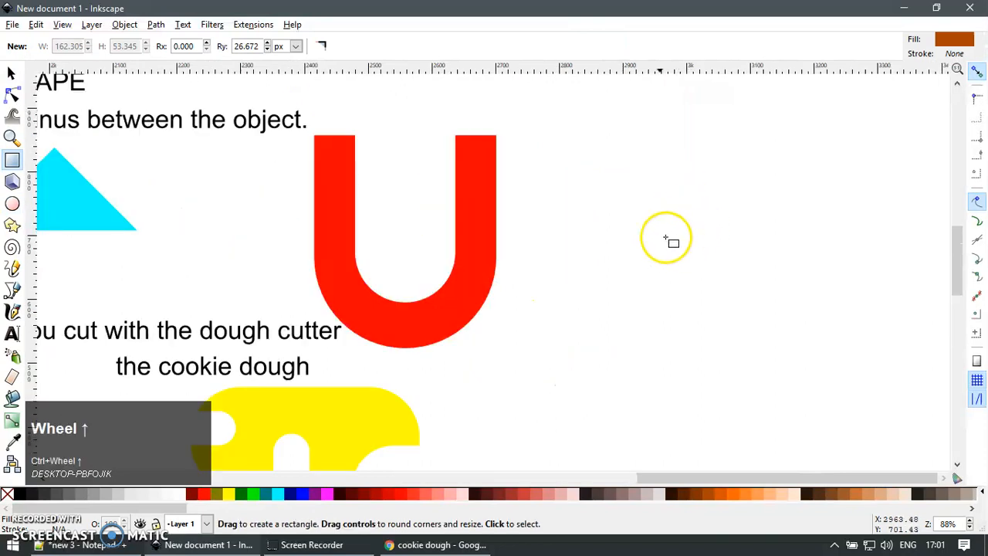
{"action": "key", "text": "e"}
{"action": "key", "text": "r"}
{"action": "left_click_drag", "start_coordinate": [604, 161], "coordinate": [739, 293]}
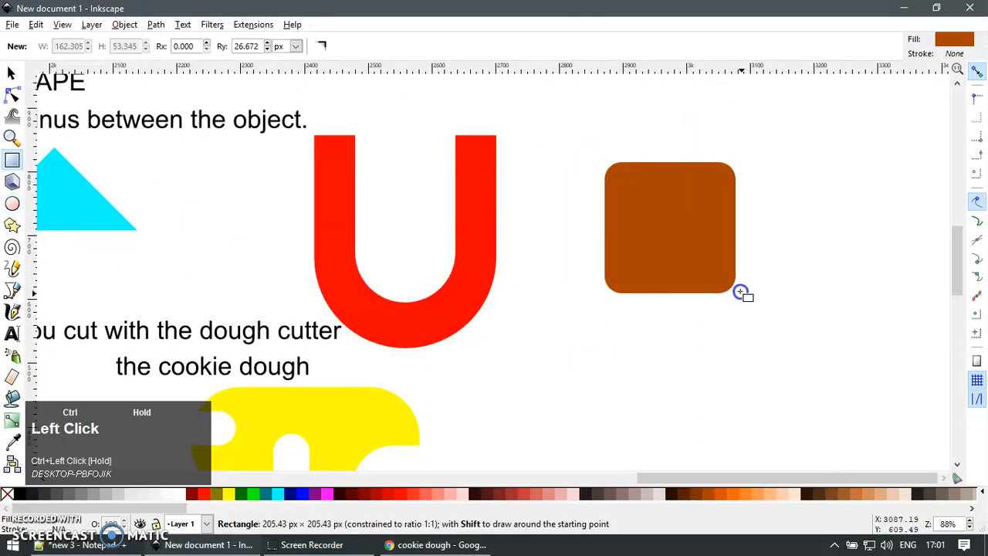
{"action": "key", "text": "F1"}
{"action": "key", "text": "bracketright"}
{"action": "key", "text": "bracketright"}
{"action": "key", "text": "bracketright"}
- Draw a rounded rectangle about 565 × 281 px over the brown diamond and fill it blue
{"action": "key", "text": "e"}
{"action": "key", "text": "r"}
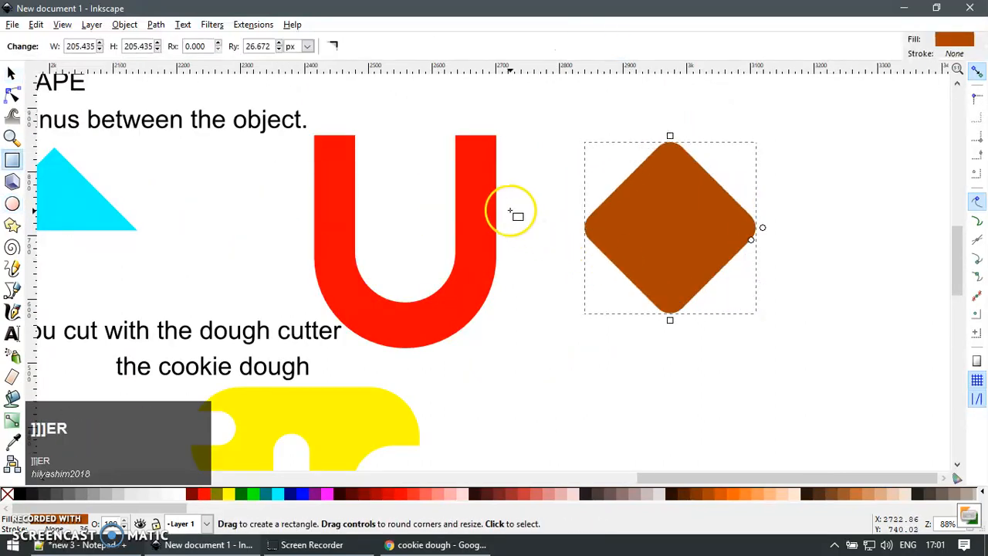
{"action": "left_click_drag", "start_coordinate": [510, 210], "coordinate": [870, 390]}
{"action": "key", "text": "F1"}
{"action": "left_click", "coordinate": [503, 494]}
{"action": "left_click_drag", "start_coordinate": [629, 334], "coordinate": [820, 467]}
{"action": "key", "text": "ctrl+z"}
{"action": "left_click", "coordinate": [299, 494]}
- Position the blue rectangle over the diamond's lower half and subtract it to leave a roof shape
{"action": "left_click_drag", "start_coordinate": [660, 288], "coordinate": [745, 357]}
{"action": "left_click_drag", "start_coordinate": [664, 181], "coordinate": [668, 171]}
{"action": "left_click_drag", "start_coordinate": [794, 391], "coordinate": [734, 328]}
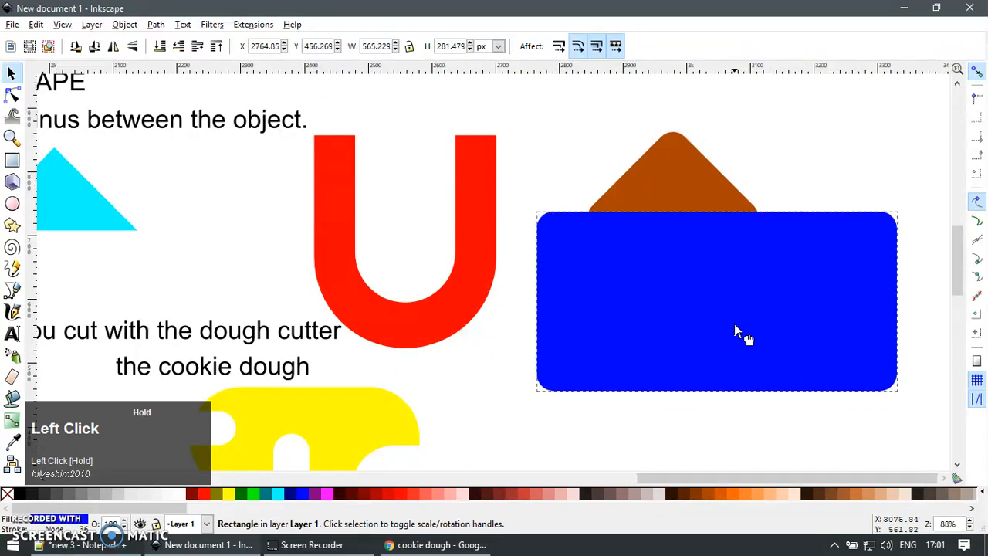
{"action": "left_click", "coordinate": [702, 193], "text": "shift"}
{"action": "key", "text": "ctrl+shift+minus"}
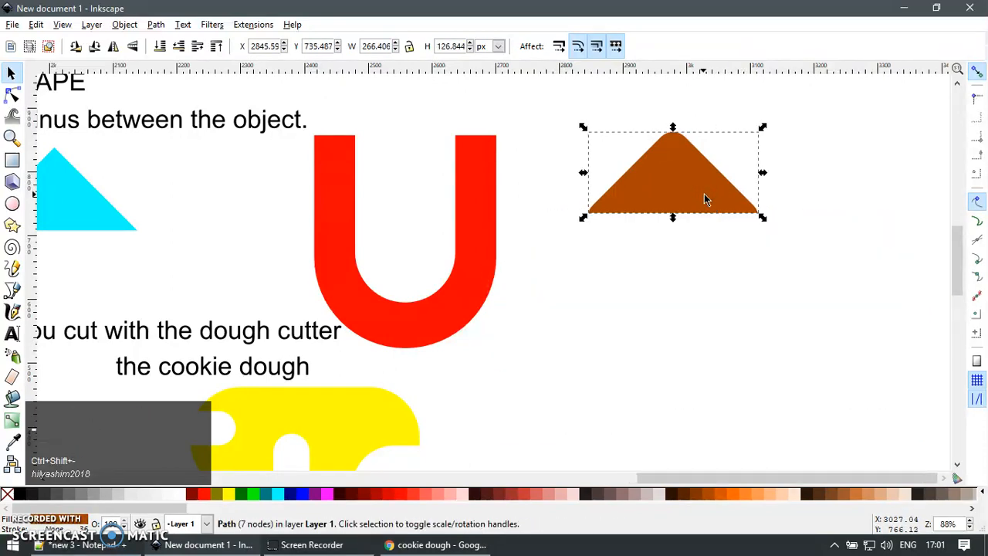
- Draw a blue rounded rectangle about 183 × 141 px overlapping the roof's lower edge as the house body
{"action": "key", "text": "F4"}
{"action": "left_click_drag", "start_coordinate": [621, 202], "coordinate": [741, 292]}
{"action": "key", "text": "F1"}
{"action": "left_click", "coordinate": [708, 254]}
{"action": "scroll", "coordinate": [757, 244], "scroll_direction": "up", "scroll_amount": 1, "text": "ctrl"}
- Draw a rectangle about 63 × 149 px across the house body's lower edge and fill it pale pink (#F4D7D7)
{"action": "key", "text": "e"}
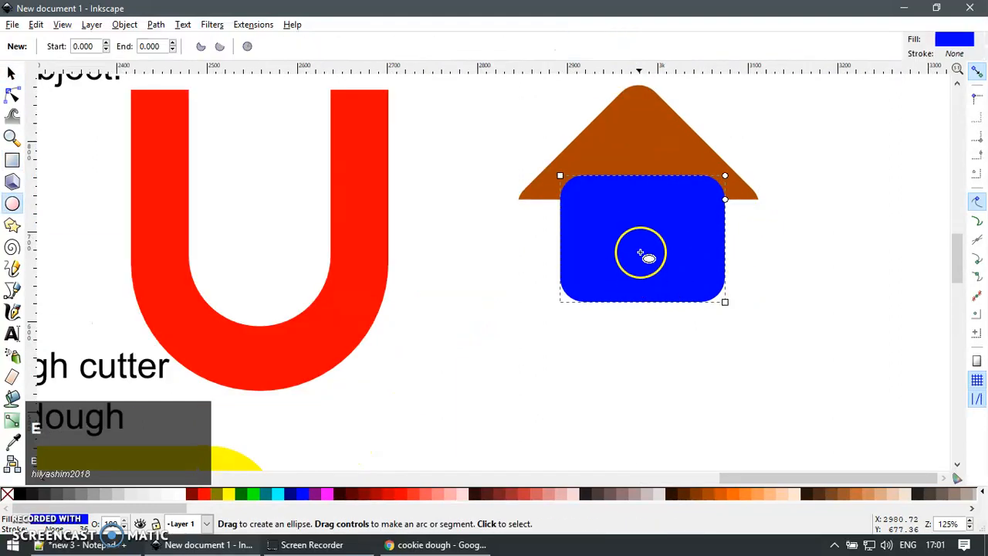
{"action": "key", "text": "r"}
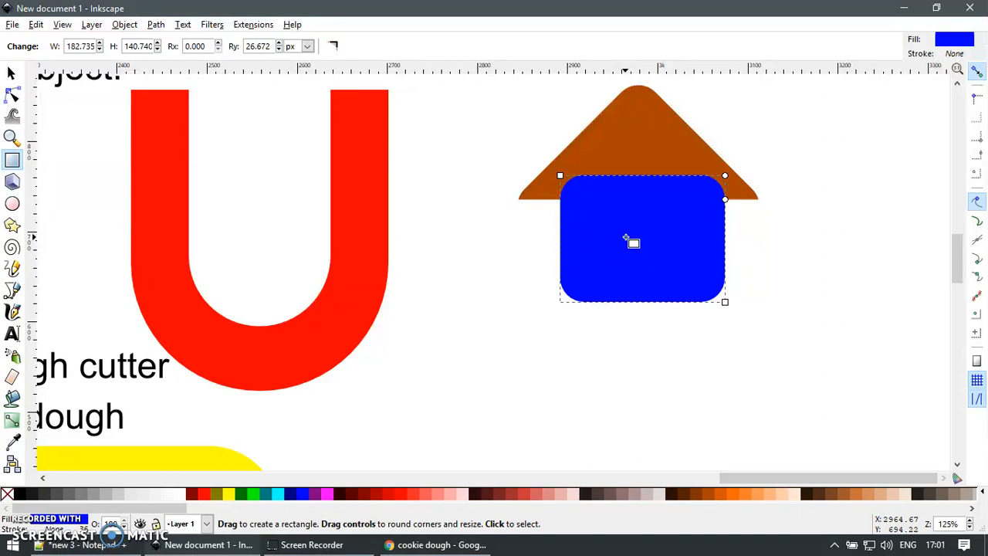
{"action": "left_click_drag", "start_coordinate": [625, 217], "coordinate": [682, 352]}
{"action": "key", "text": "F1"}
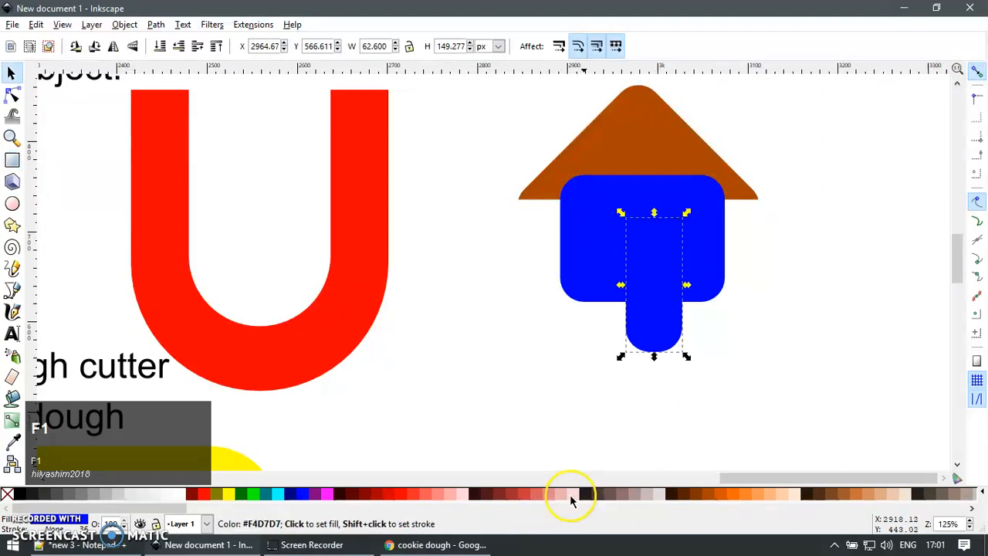
{"action": "left_click", "coordinate": [571, 500]}
- Make the pink rectangle's corners sharp and move it slightly left and down to centre it as a door
{"action": "key", "text": "F4"}
{"action": "left_click", "coordinate": [330, 42]}
{"action": "key", "text": "F1"}
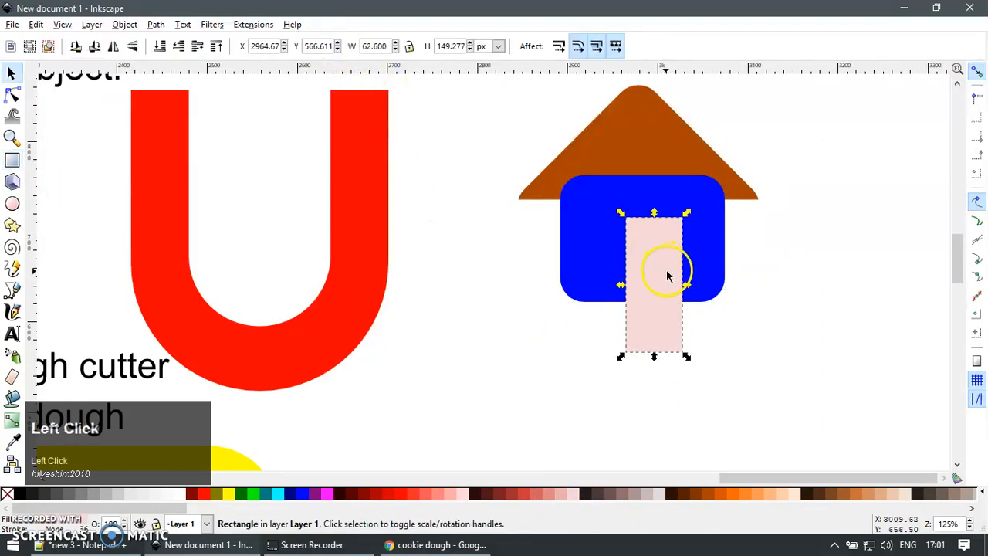
{"action": "left_click_drag", "start_coordinate": [667, 275], "coordinate": [653, 286]}
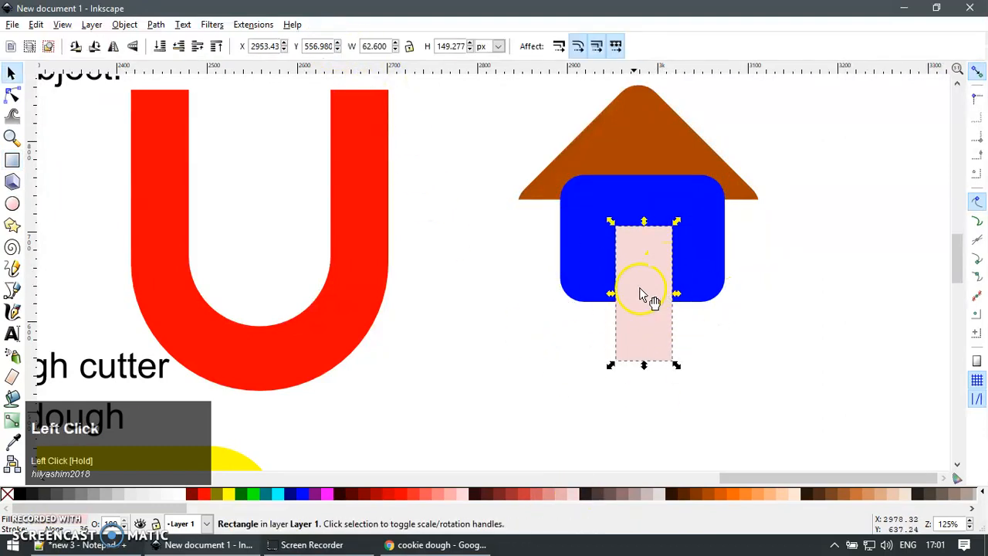
- Subtract the pink rectangle from the blue house body to cut out the doorway
{"action": "left_click", "coordinate": [692, 266]}
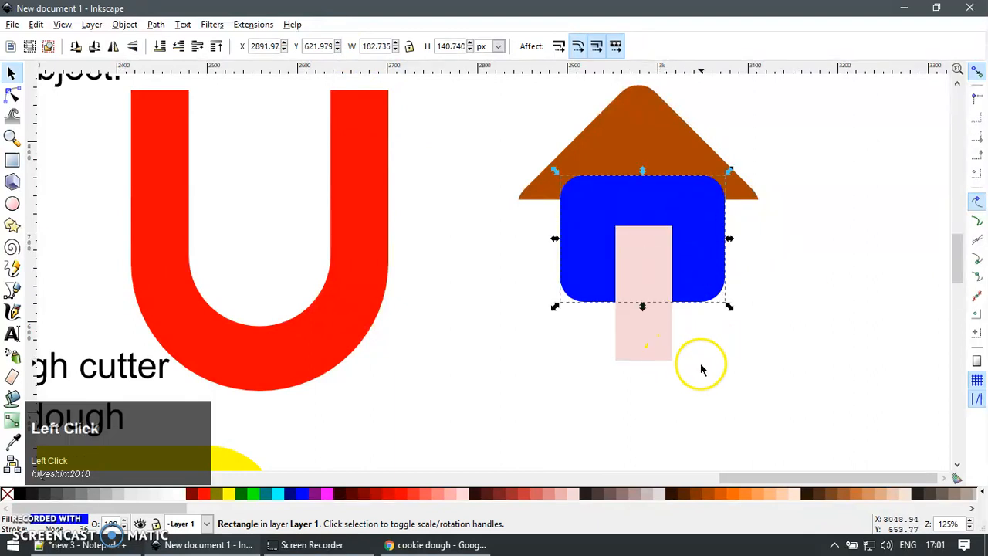
{"action": "left_click", "coordinate": [706, 279], "text": "shift"}
{"action": "key", "text": "ctrl+shift+minus"}
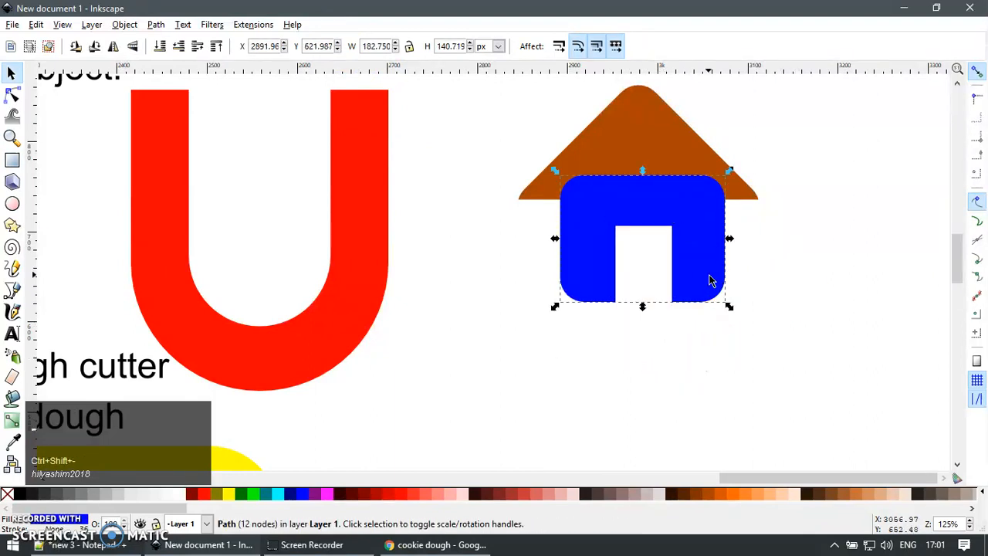
- Union the brown roof and the blue house body into one brown house shape
{"action": "left_click", "coordinate": [672, 159], "text": "shift"}
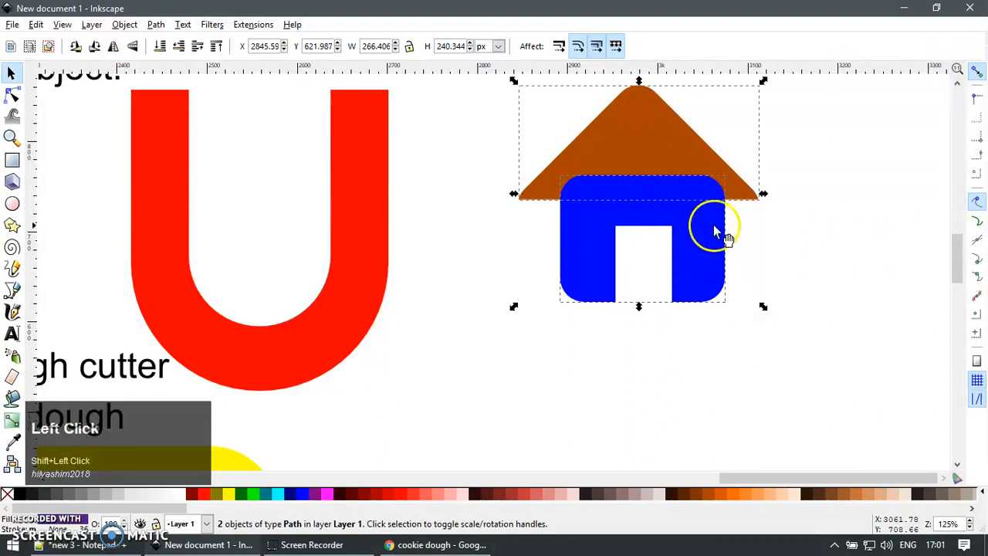
{"action": "key", "text": "ctrl"}
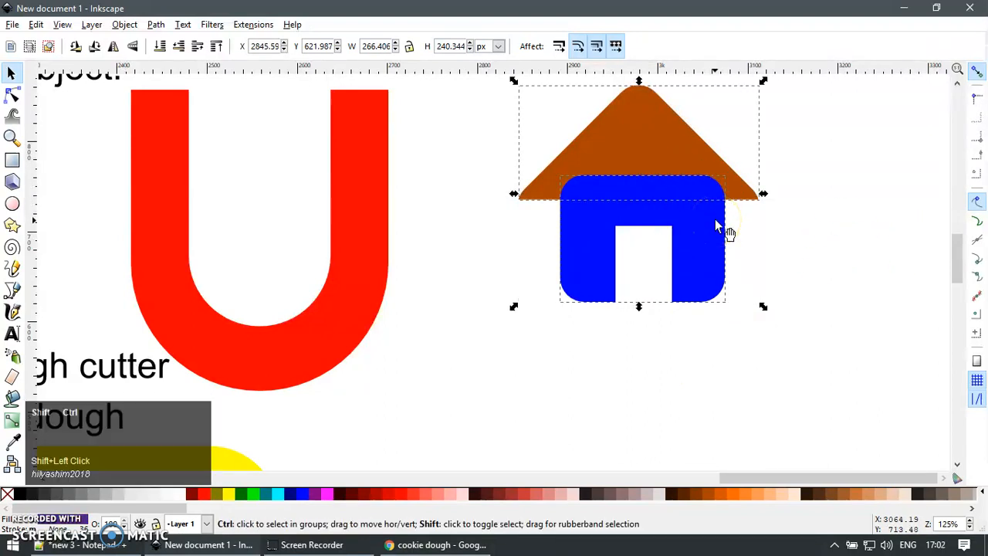
{"action": "key", "text": "ctrl+shift+plus"}
{"action": "left_click_drag", "start_coordinate": [727, 229], "coordinate": [717, 307]}
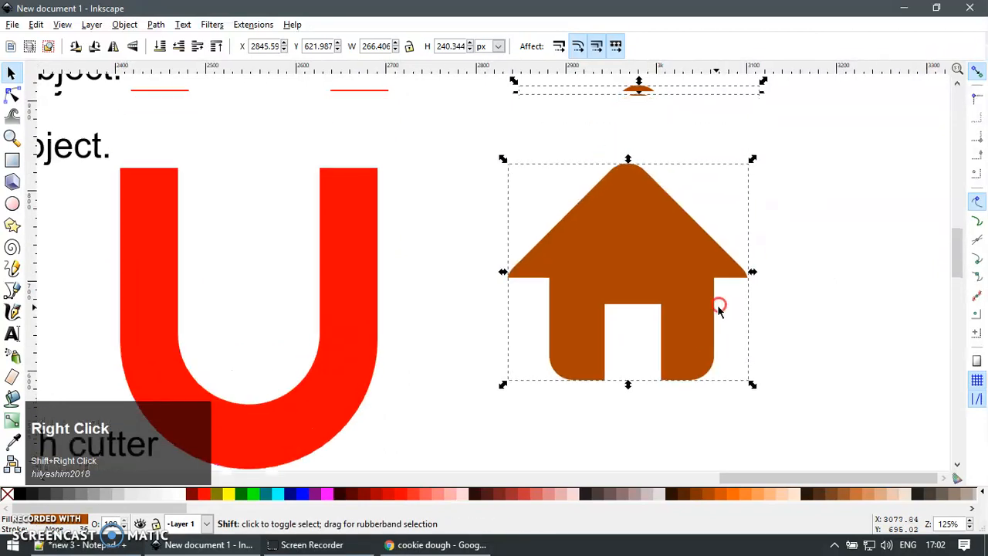
- Draw a narrow upright chimney rectangle overlapping the roof's right slope and union it with the house
{"action": "key", "text": "r"}
{"action": "left_click_drag", "start_coordinate": [676, 174], "coordinate": [710, 262]}
{"action": "key", "text": "F1"}
{"action": "left_click", "coordinate": [639, 245], "text": "shift"}
{"action": "key", "text": "ctrl+shift+plus"}
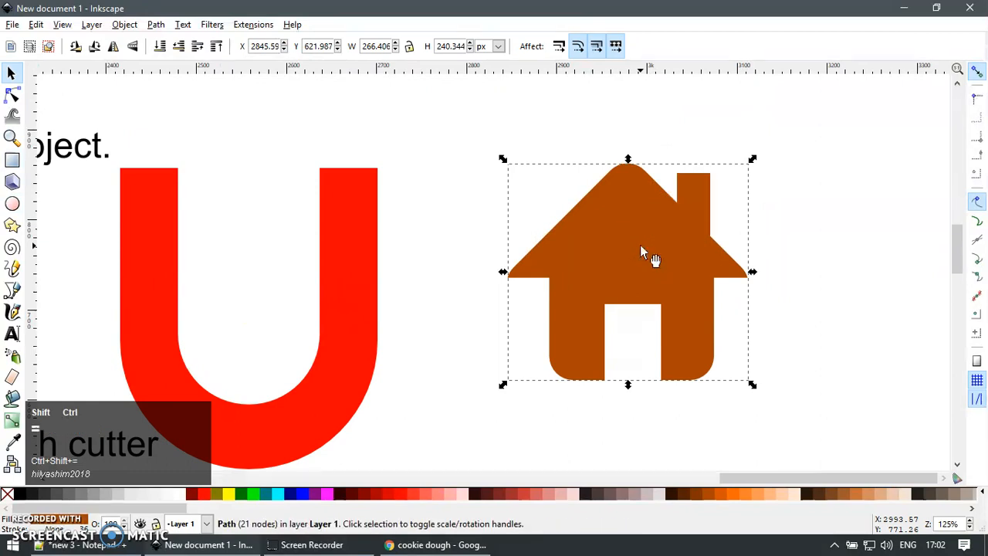
- Draw a small square window pane in the upper middle of the house, above the doorway
{"action": "scroll", "coordinate": [640, 248], "scroll_direction": "up", "scroll_amount": 2}
{"action": "key", "text": "e"}
{"action": "key", "text": "r"}
{"action": "left_click_drag", "start_coordinate": [556, 199], "coordinate": [602, 258]}
{"action": "key", "text": "F1"}
- Duplicate the pane into a two-by-two window grid about 61 × 59 px overall and union the four panes into one path
{"action": "key", "text": "ctrl+d"}
{"action": "left_click_drag", "start_coordinate": [580, 224], "coordinate": [649, 285]}
{"action": "left_click", "coordinate": [584, 227], "text": "shift"}
{"action": "key", "text": "ctrl+d"}
{"action": "scroll", "coordinate": [503, 263], "scroll_direction": "down", "scroll_amount": 1}
{"action": "left_click", "coordinate": [420, 176]}
{"action": "left_click_drag", "start_coordinate": [421, 176], "coordinate": [671, 307]}
{"action": "left_click_drag", "start_coordinate": [619, 281], "coordinate": [867, 227]}
{"action": "key", "text": "ctrl+z"}
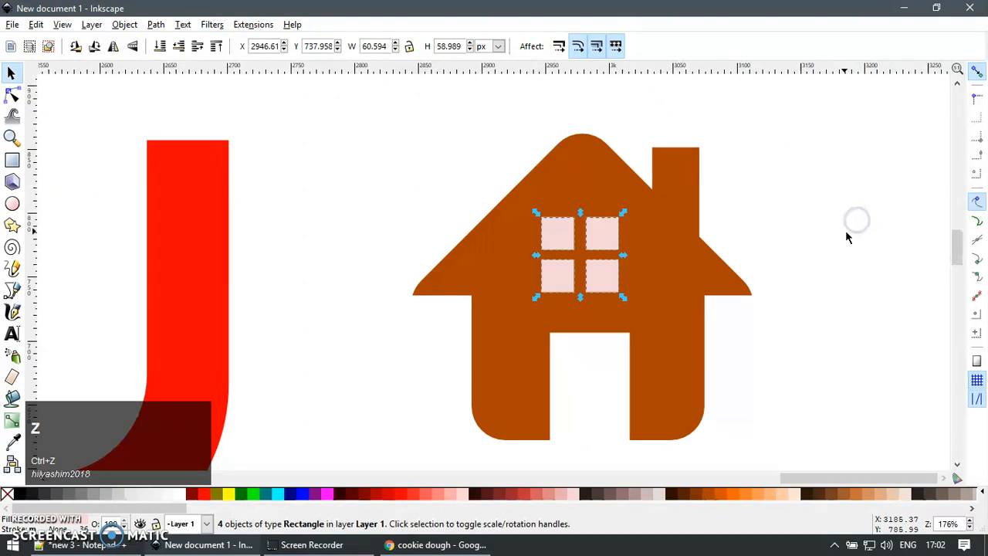
- Try moving the combined window panes and the house out of place, undoing each move
{"action": "left_click", "coordinate": [672, 265], "text": "shift"}
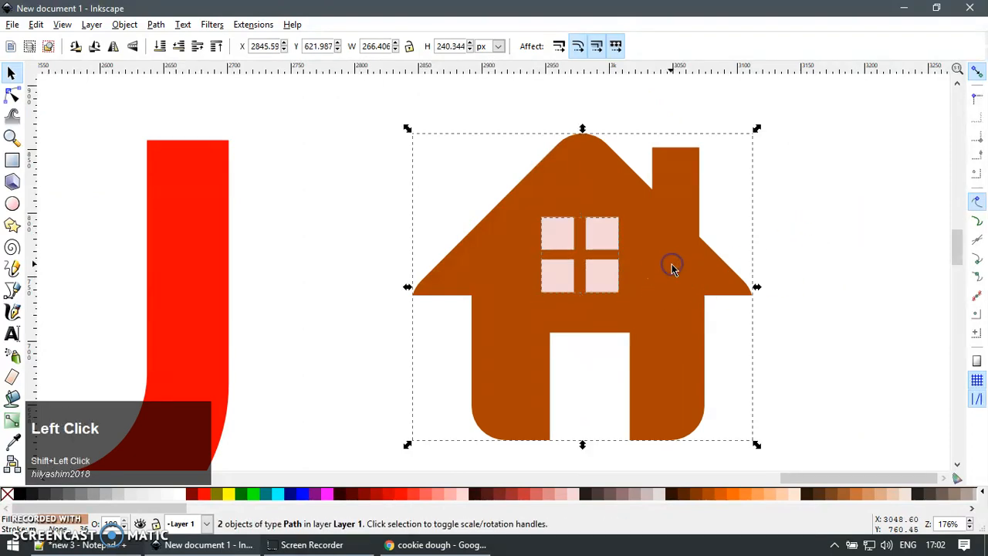
{"action": "key", "text": "Escape"}
{"action": "left_click_drag", "start_coordinate": [607, 260], "coordinate": [794, 209]}
{"action": "key", "text": "ctrl+z"}
{"action": "left_click_drag", "start_coordinate": [602, 244], "coordinate": [782, 193]}
{"action": "key", "text": "ctrl+z"}
{"action": "left_click_drag", "start_coordinate": [657, 332], "coordinate": [817, 255]}
{"action": "key", "text": "ctrl+z"}
- Subtract the combined window panes from the house to cut out the four-pane window
{"action": "left_click", "coordinate": [607, 243]}
{"action": "left_click", "coordinate": [671, 248], "text": "shift"}
{"action": "key", "text": "ctrl+minus"}
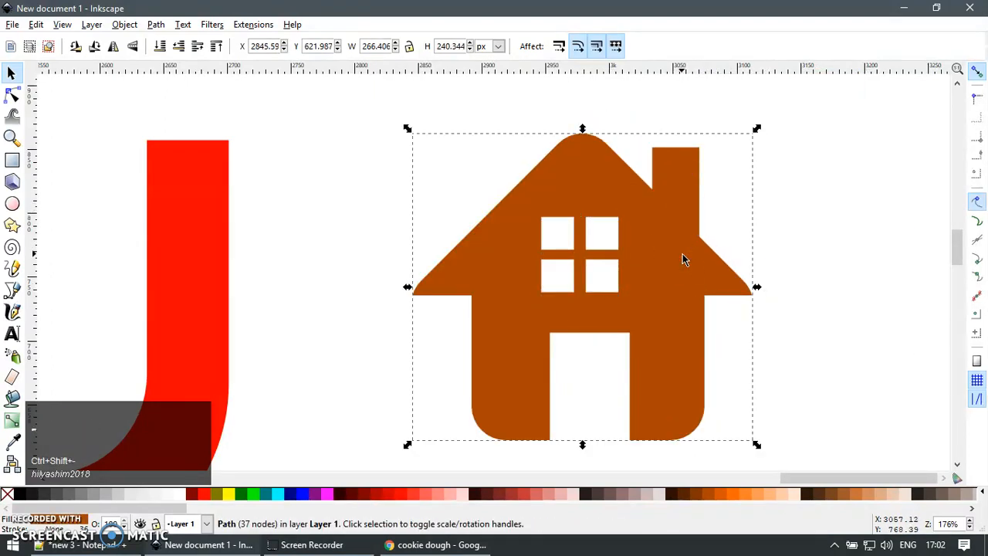
- Draw a background rectangle about 468 × 494 px around the house and lower it behind the house
{"action": "scroll", "coordinate": [739, 212], "scroll_direction": "down", "scroll_amount": 2}
{"action": "key", "text": "r"}
{"action": "left_click_drag", "start_coordinate": [809, 128], "coordinate": [509, 444]}
{"action": "key", "text": "F1"}
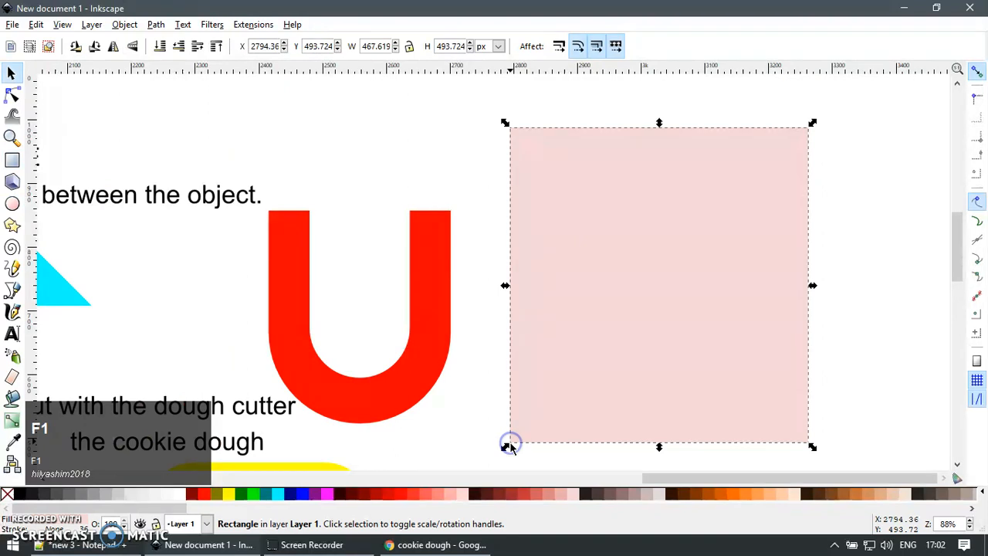
{"action": "key", "text": "End"}
{"action": "scroll", "coordinate": [655, 240], "scroll_direction": "up", "scroll_amount": 2}
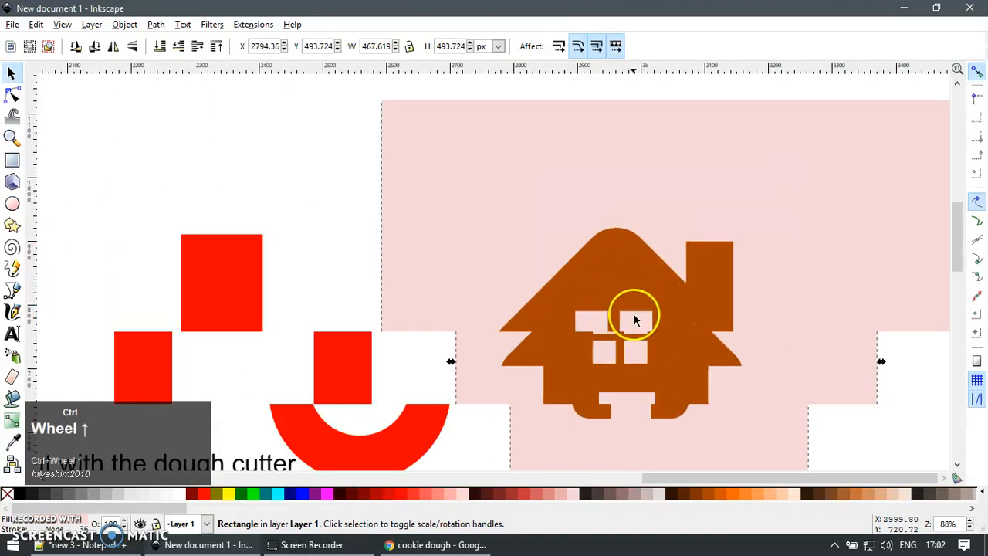
{"action": "scroll", "coordinate": [696, 347], "scroll_direction": "down", "scroll_amount": 2}
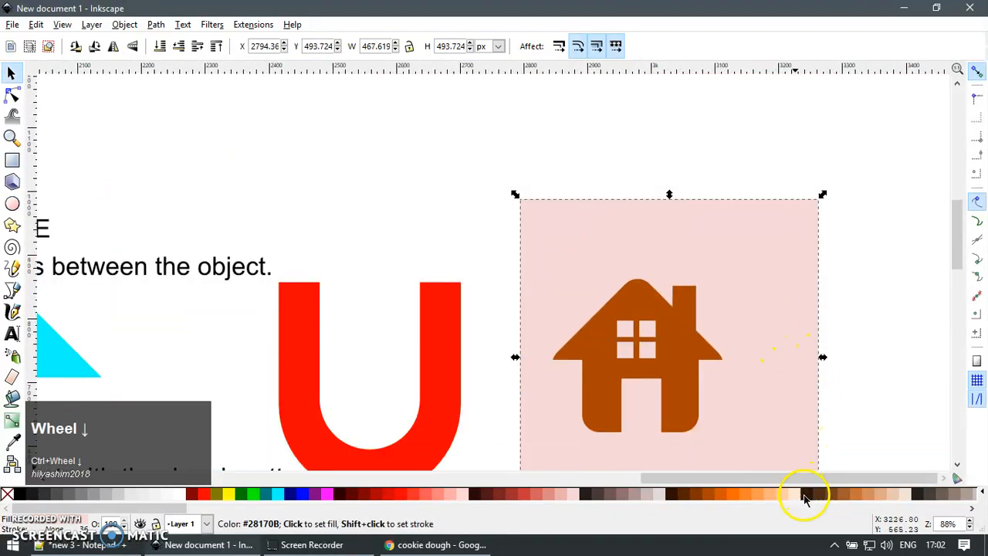
- Try several palette colours on the background rectangle, fill it with orange and deselect it
{"action": "left_click", "coordinate": [844, 494]}
{"action": "left_click", "coordinate": [881, 494]}
{"action": "left_click", "coordinate": [578, 494]}
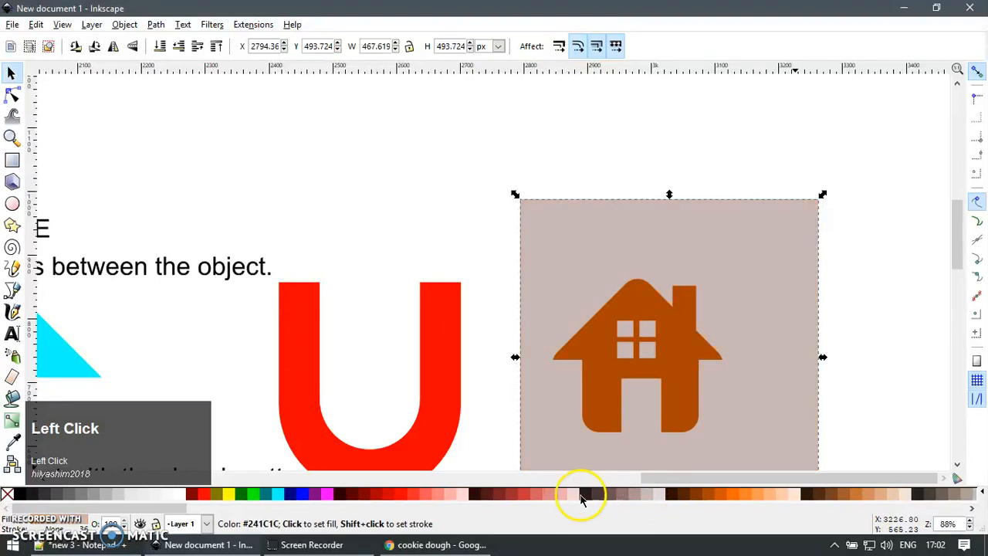
{"action": "left_click", "coordinate": [461, 494]}
{"action": "left_click", "coordinate": [425, 498]}
{"action": "left_click", "coordinate": [370, 498]}
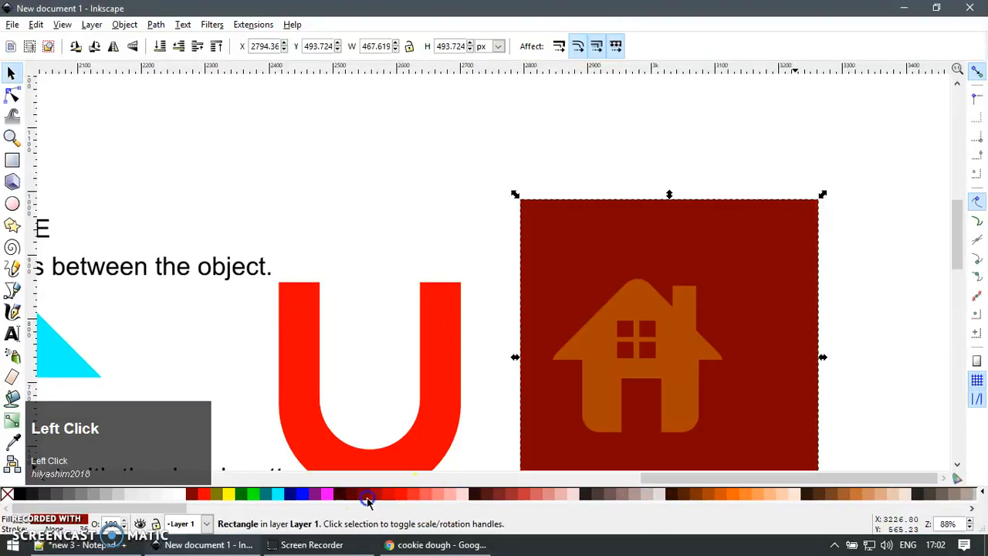
{"action": "left_click", "coordinate": [704, 498]}
{"action": "left_click", "coordinate": [713, 494]}
{"action": "scroll", "coordinate": [564, 205], "scroll_direction": "down", "scroll_amount": 2}
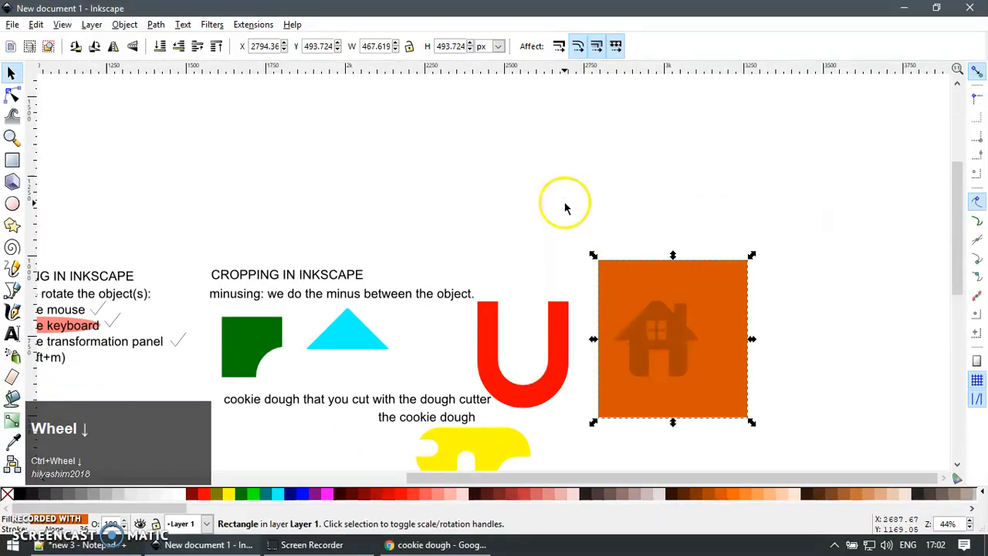
{"action": "left_click", "coordinate": [90, 475]}
- Undo the last change made to the house on its orange background
{"action": "scroll", "coordinate": [596, 358], "scroll_direction": "down", "scroll_amount": 2}
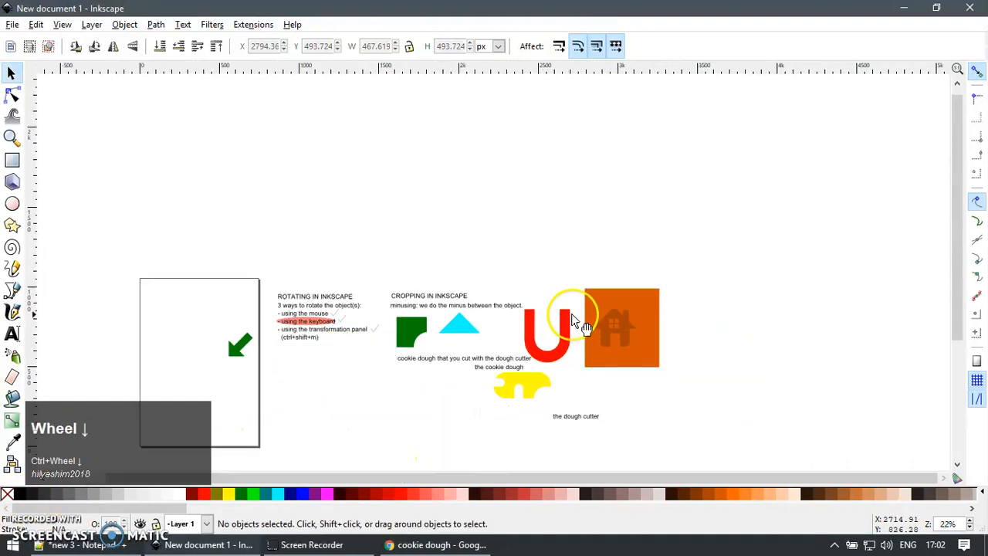
{"action": "key", "text": "z"}
{"action": "left_click_drag", "start_coordinate": [194, 210], "coordinate": [745, 395]}
{"action": "key", "text": "F1"}
{"action": "left_click", "coordinate": [786, 224]}
{"action": "key", "text": "ctrl+z"}
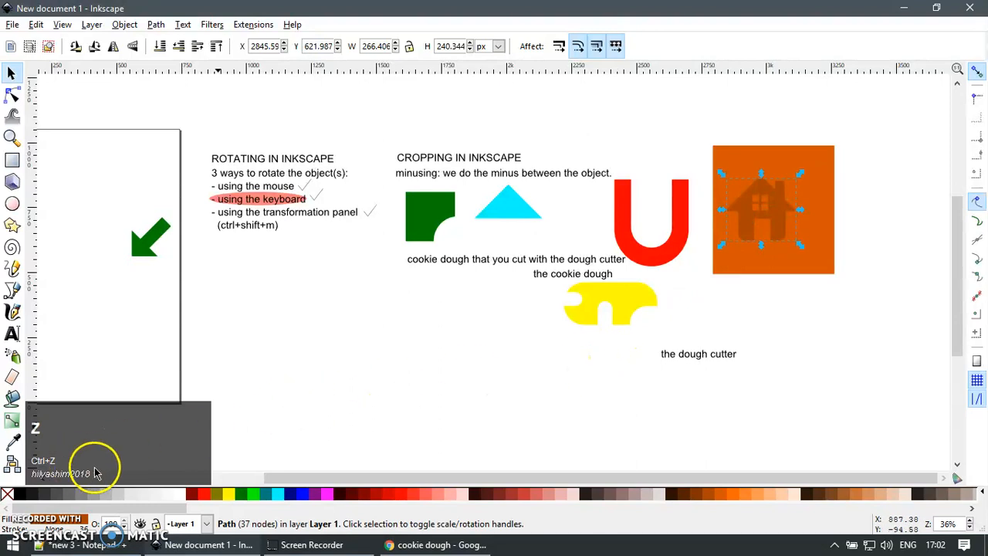